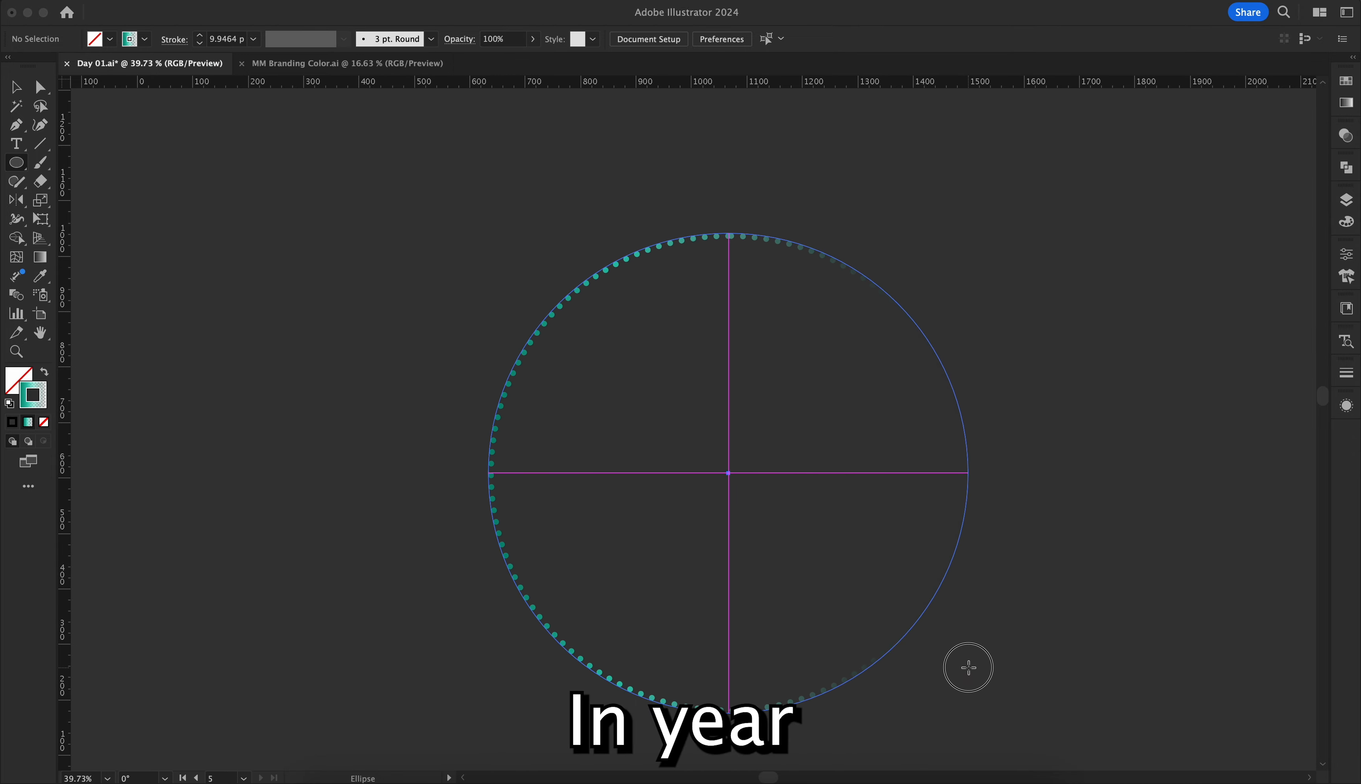
Step: Reset the large circle to the default fill and stroke, and set its fill to none
key(d)
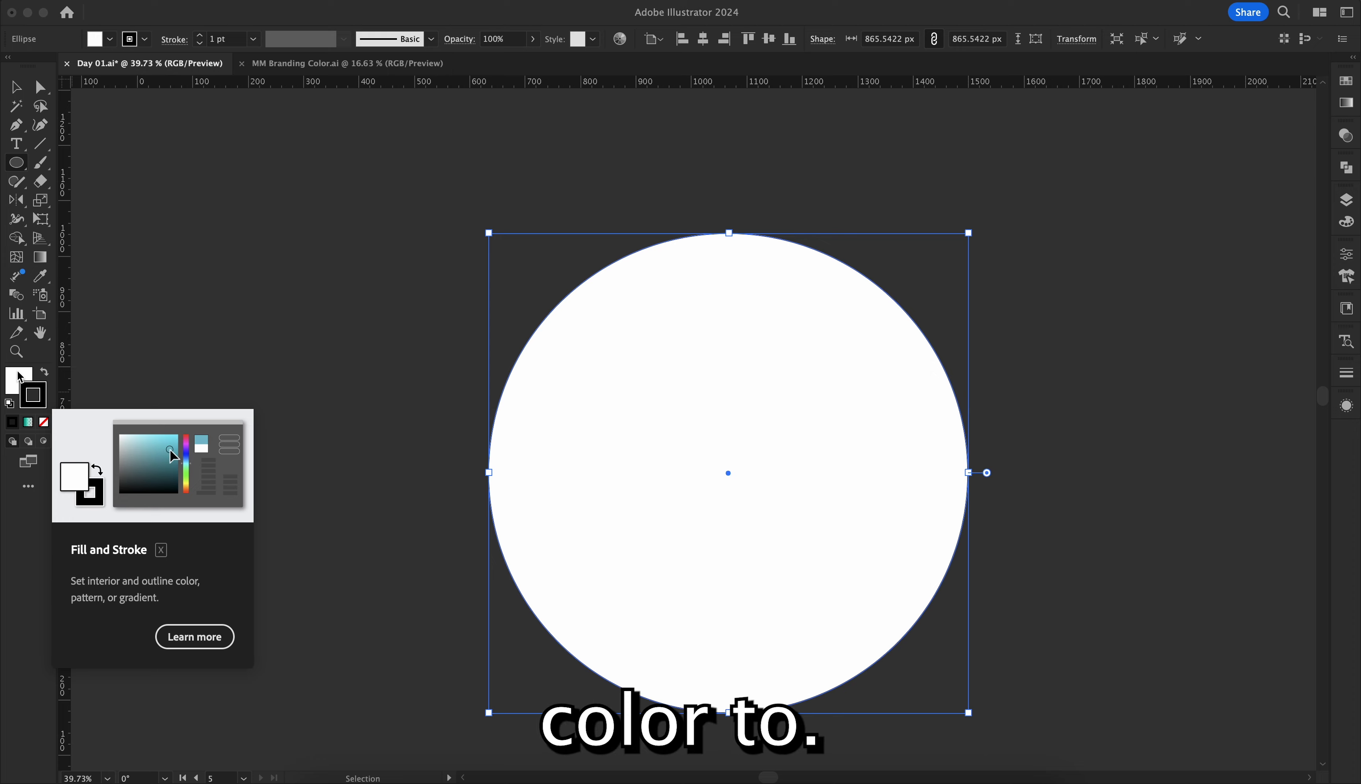
key(x)
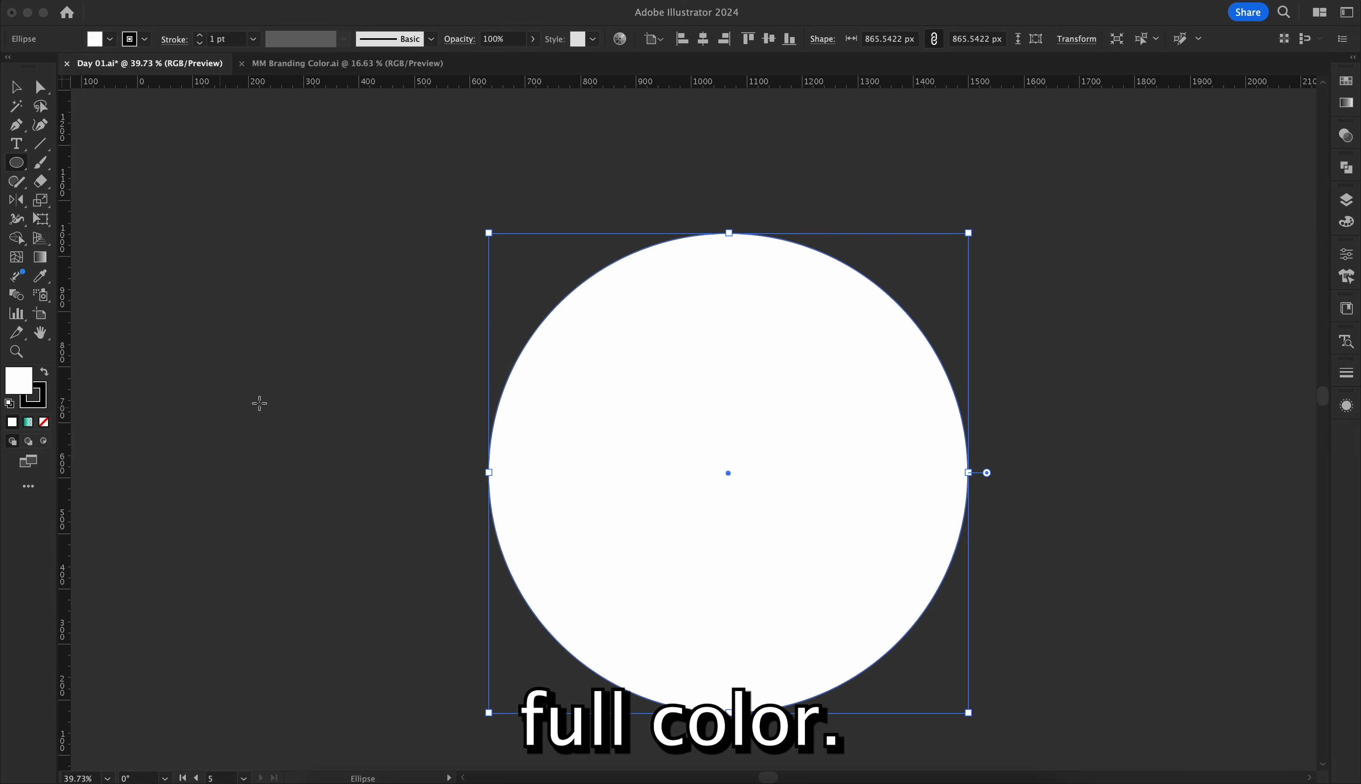
click(44, 422)
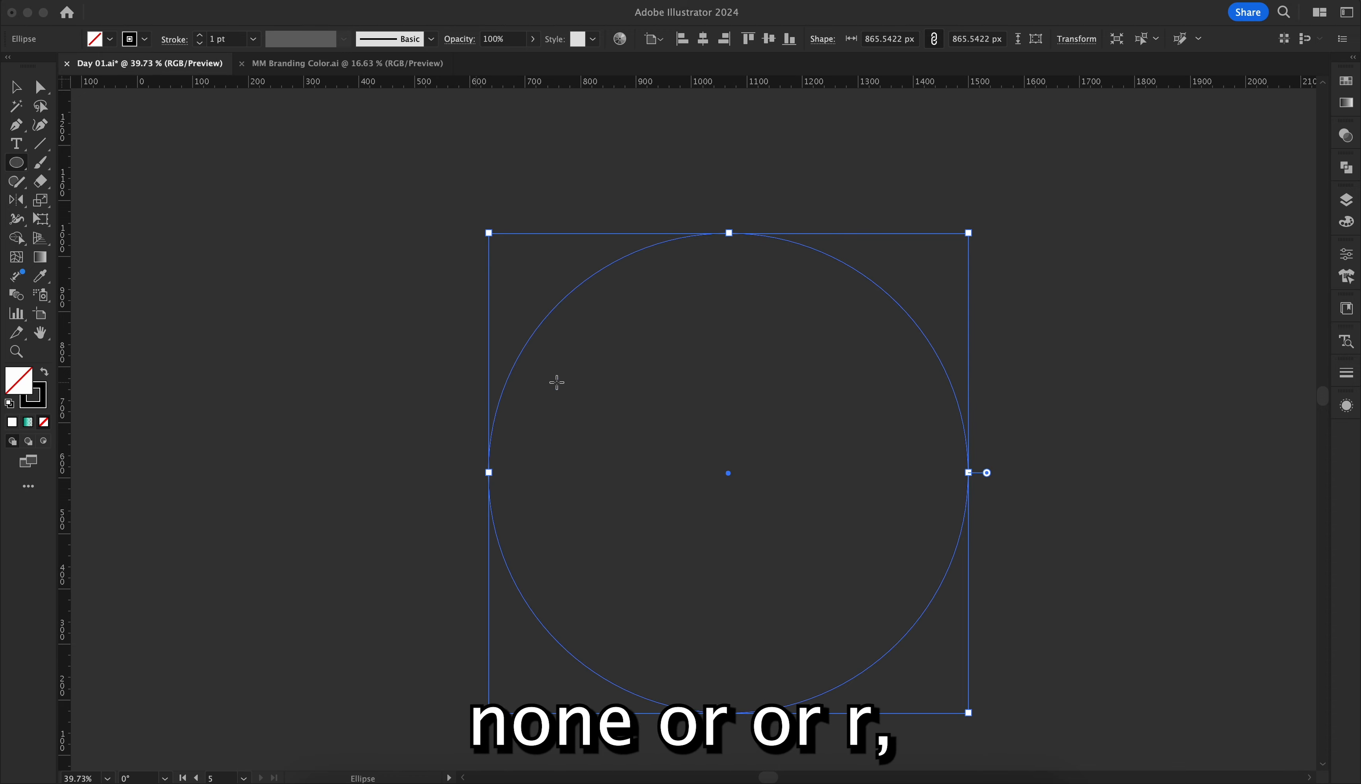
Step: Apply the teal gradient to the circle's stroke and reduce it to two color stops, with the end stop at 100%
click(16, 86)
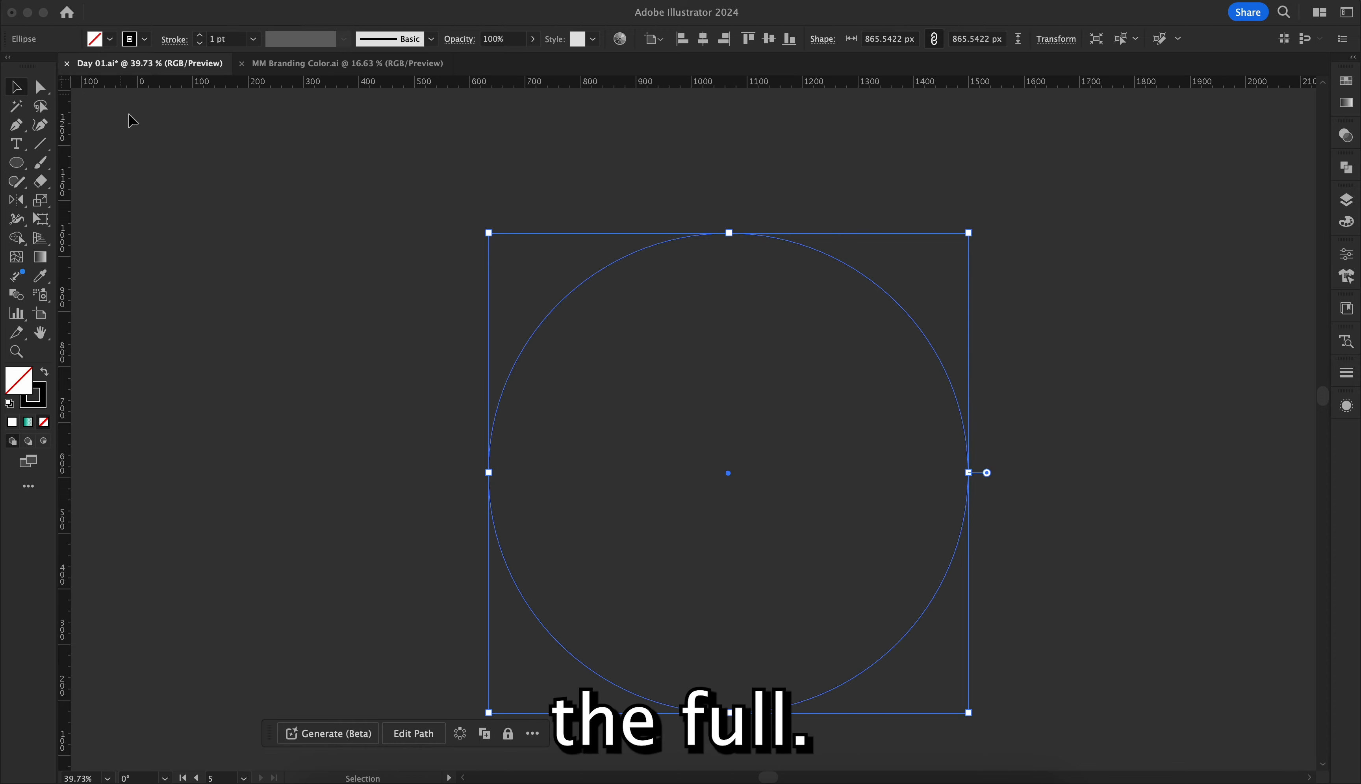
click(291, 219)
drag(424, 335, 531, 388)
click(46, 401)
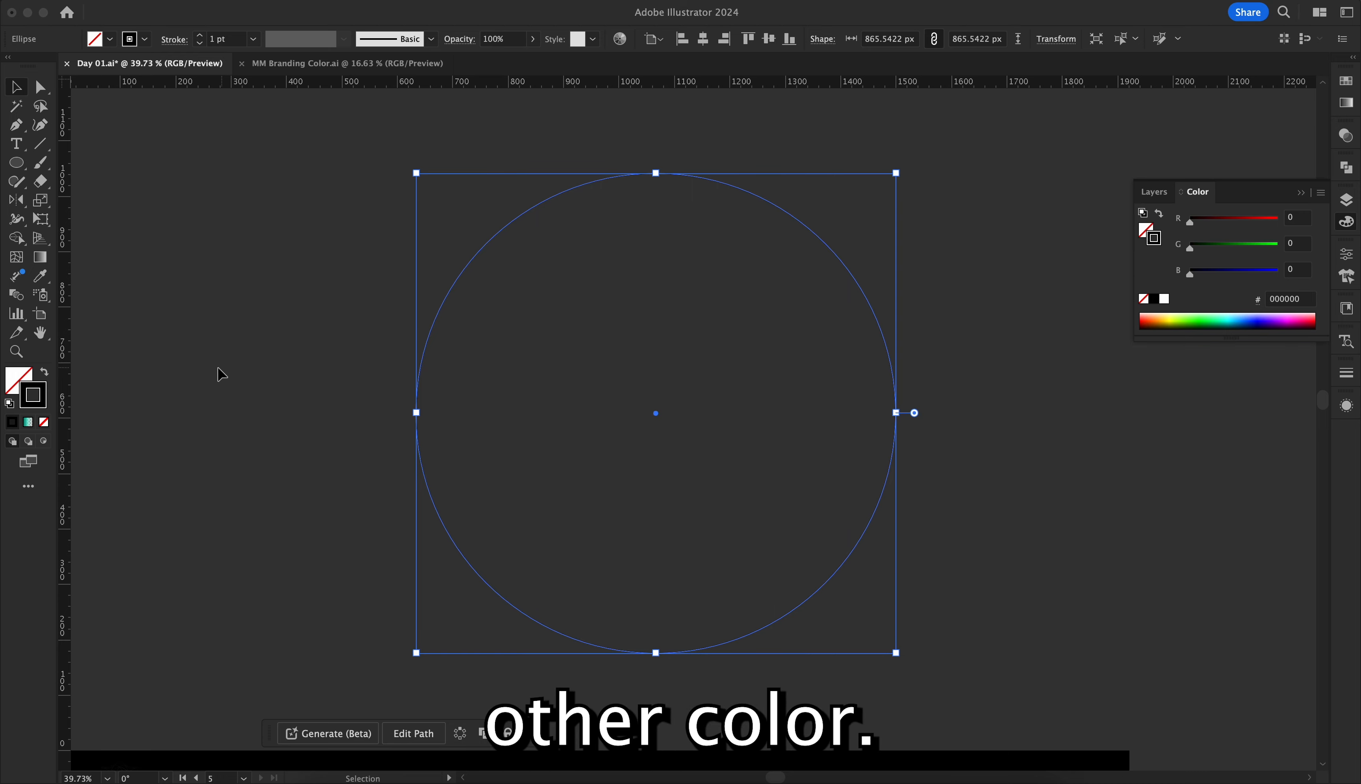
click(1346, 102)
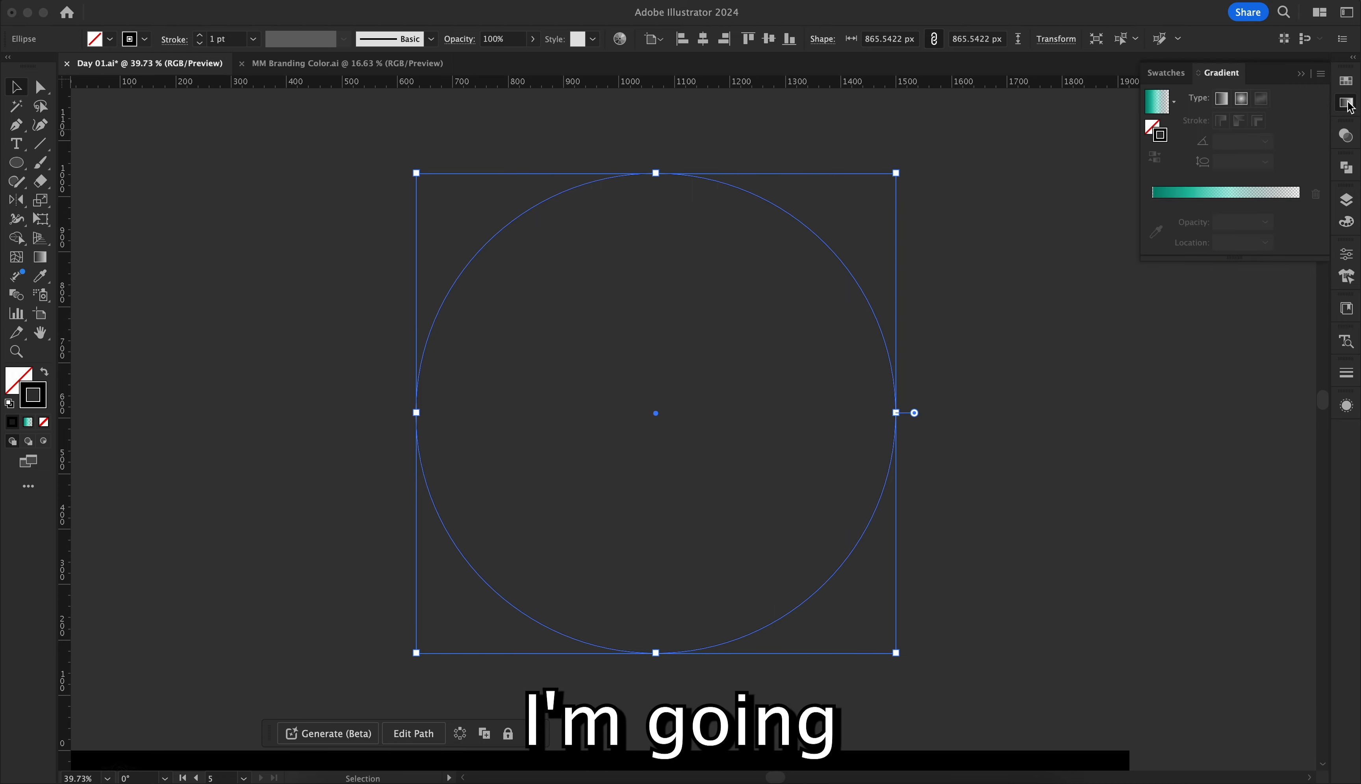
click(1210, 200)
drag(1298, 221, 1309, 258)
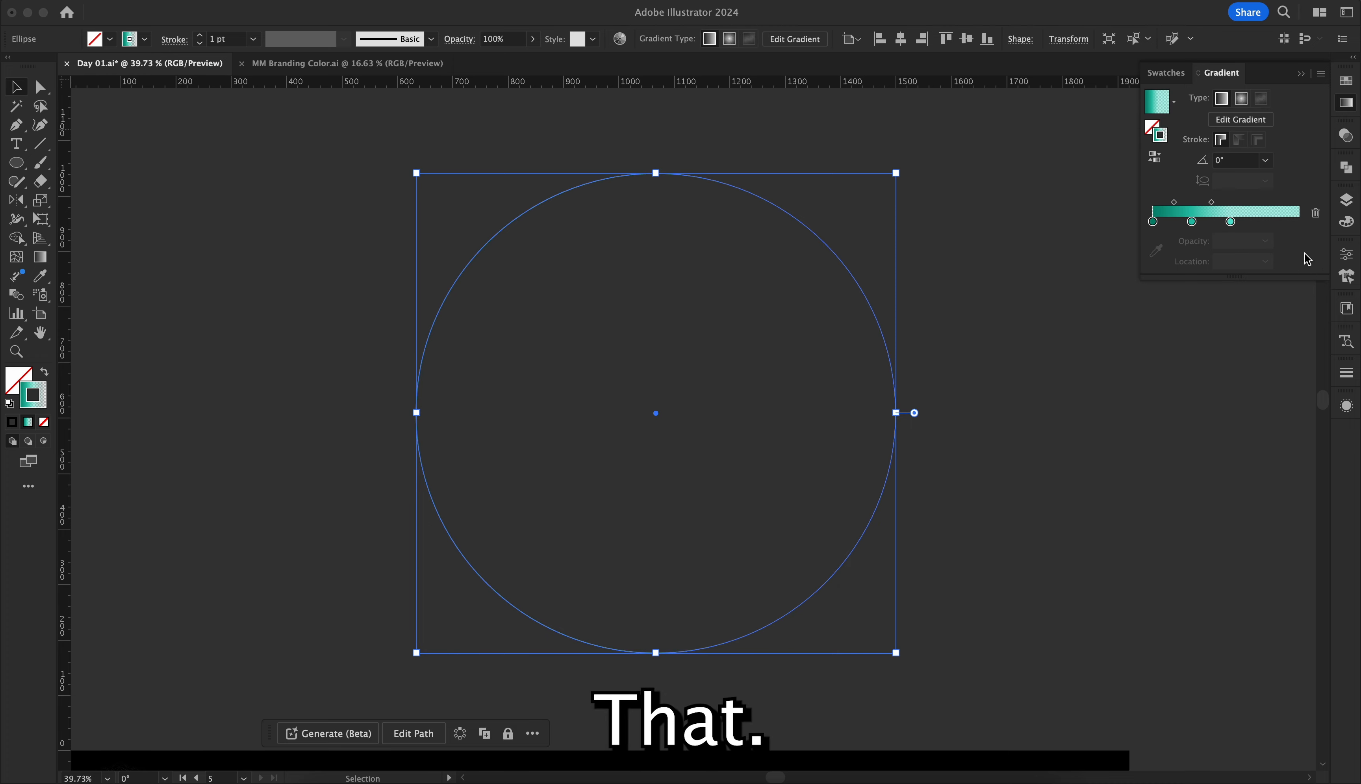
drag(1230, 221, 1305, 223)
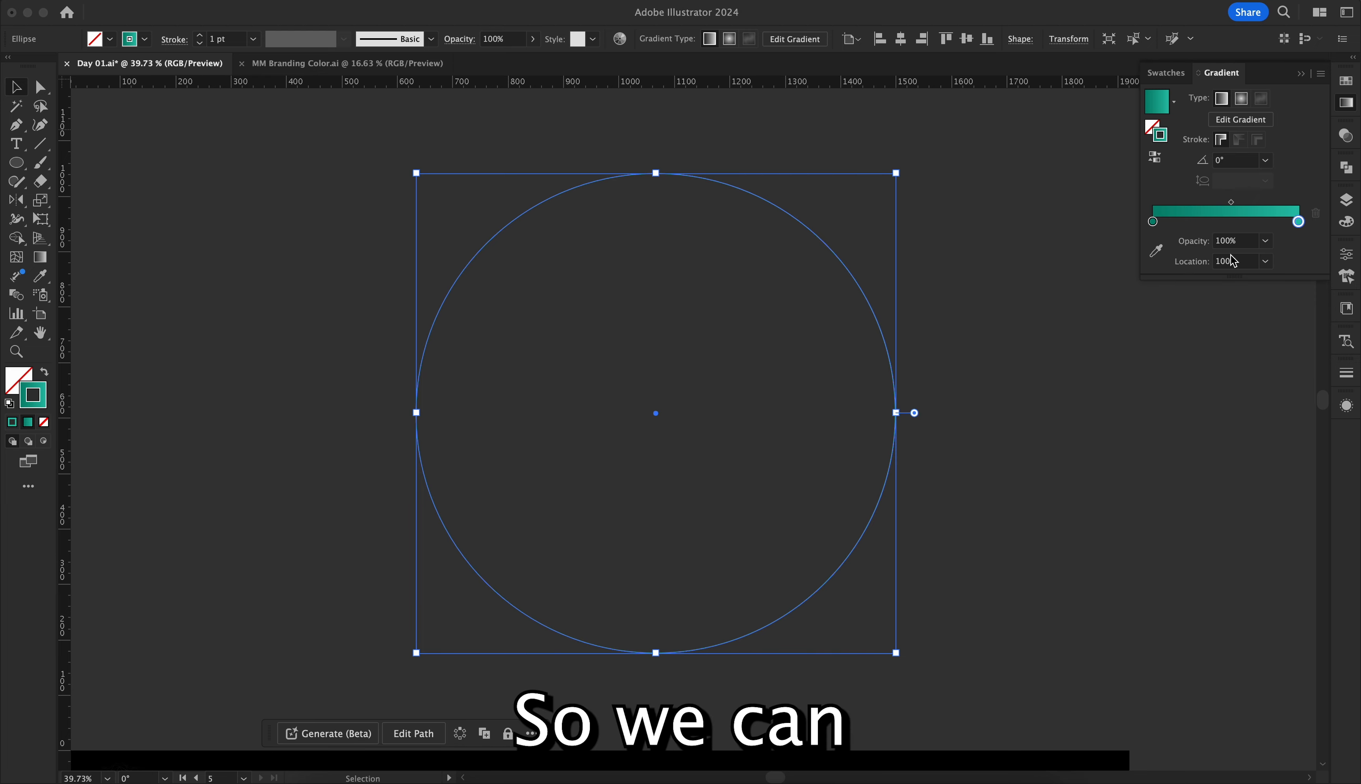
click(1252, 222)
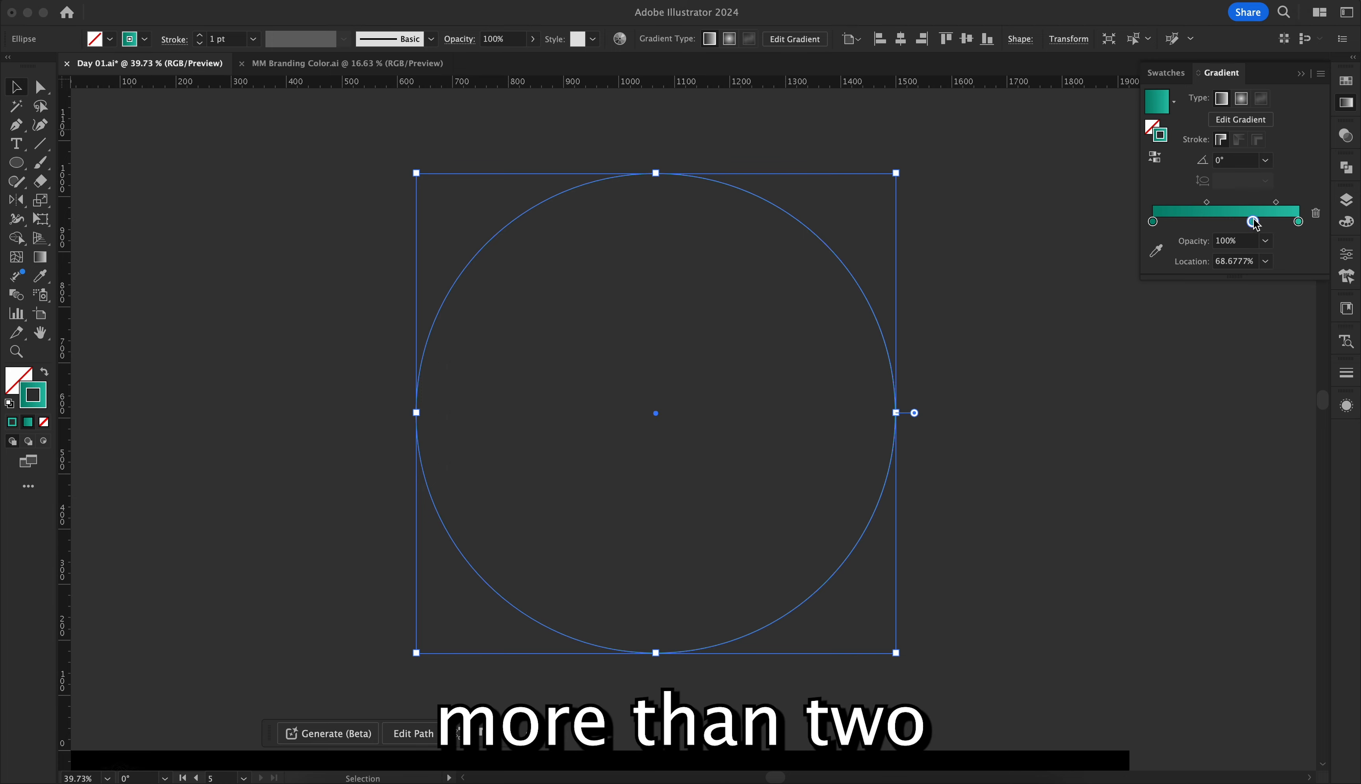
click(1228, 224)
click(1207, 222)
click(1179, 222)
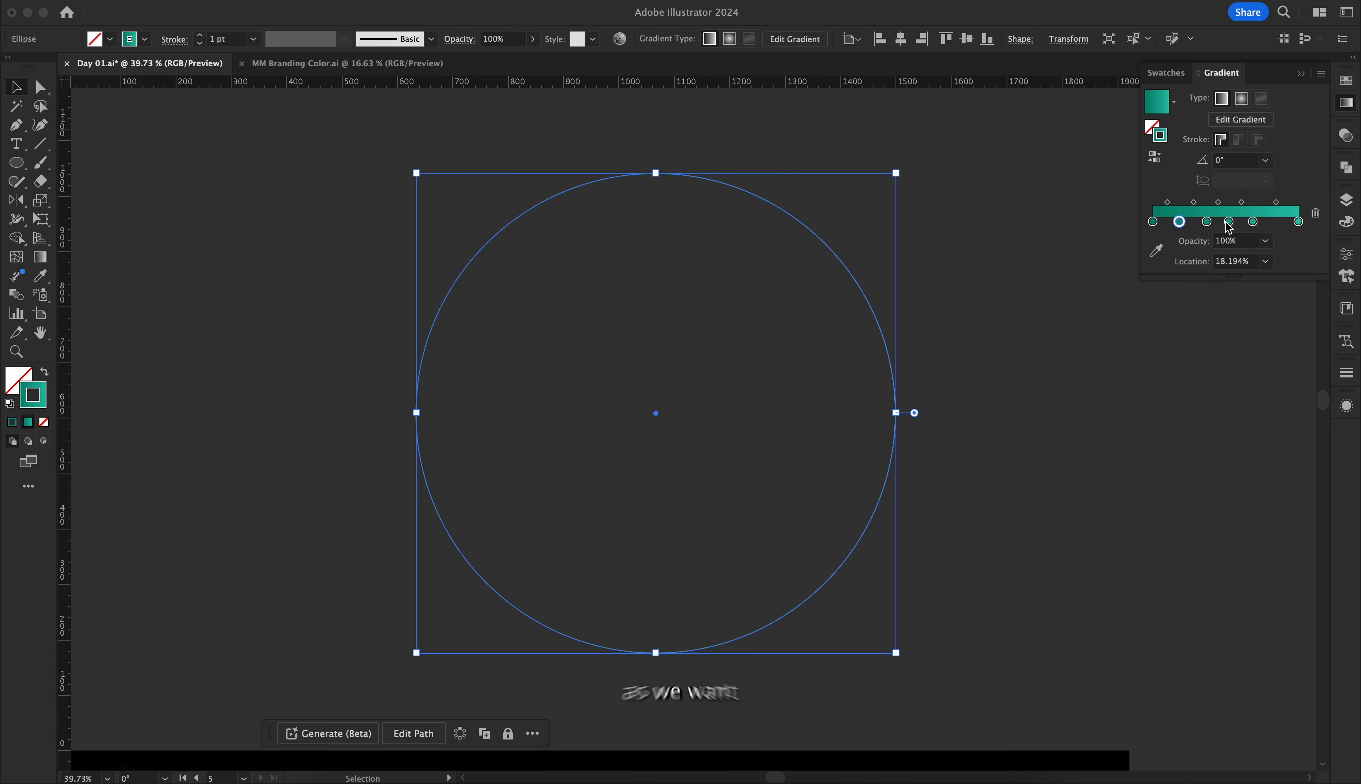
drag(1253, 223, 1232, 265)
drag(1207, 223, 1210, 265)
drag(1179, 222, 1183, 265)
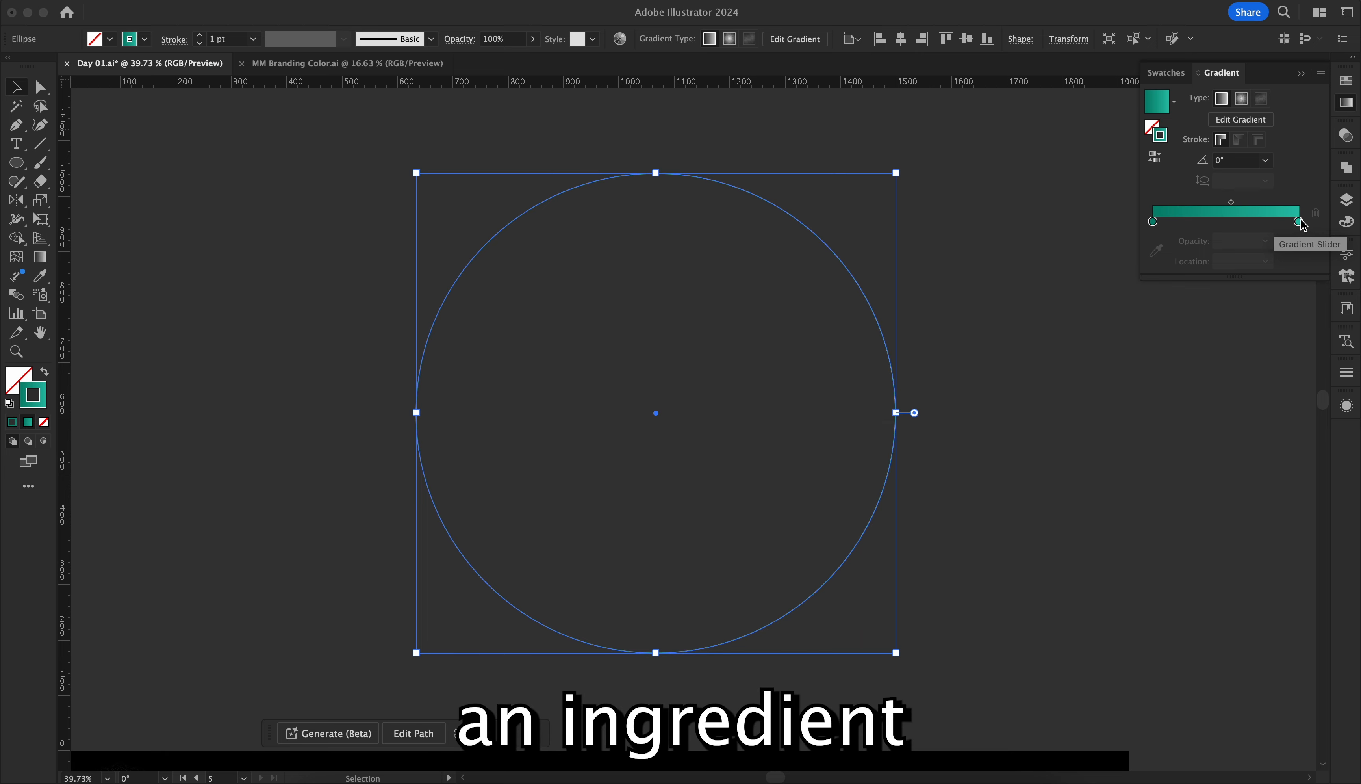
Step: Color the stroke gradient's end stop black and its start stop white
double_click(1299, 221)
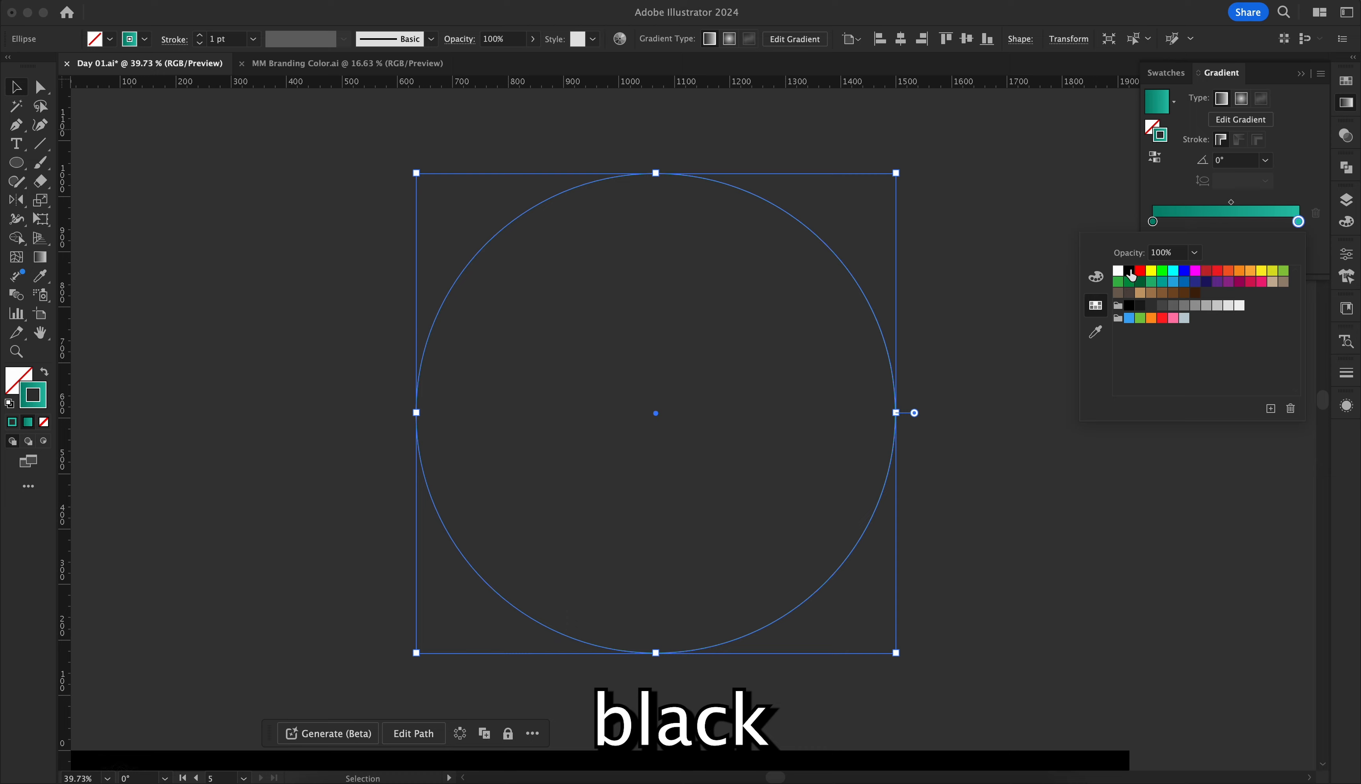
click(1129, 271)
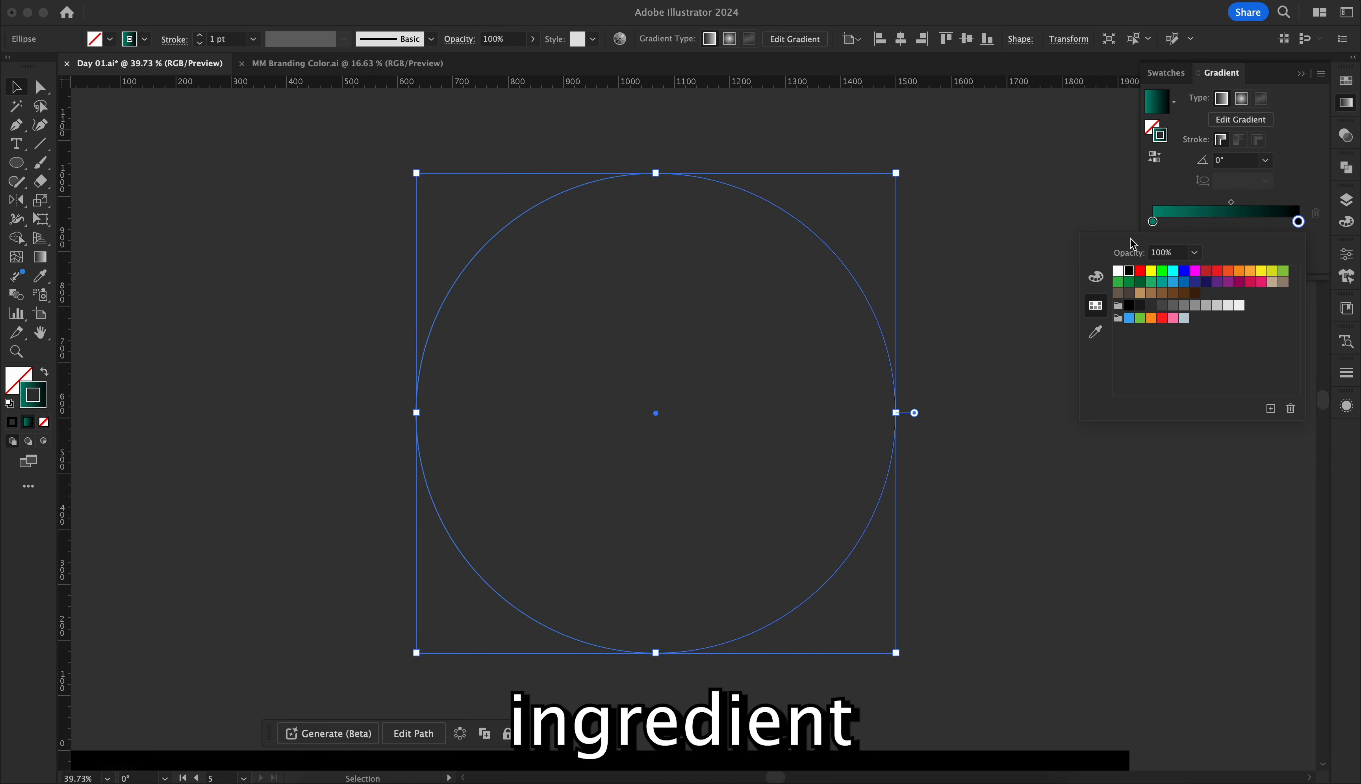
double_click(1153, 221)
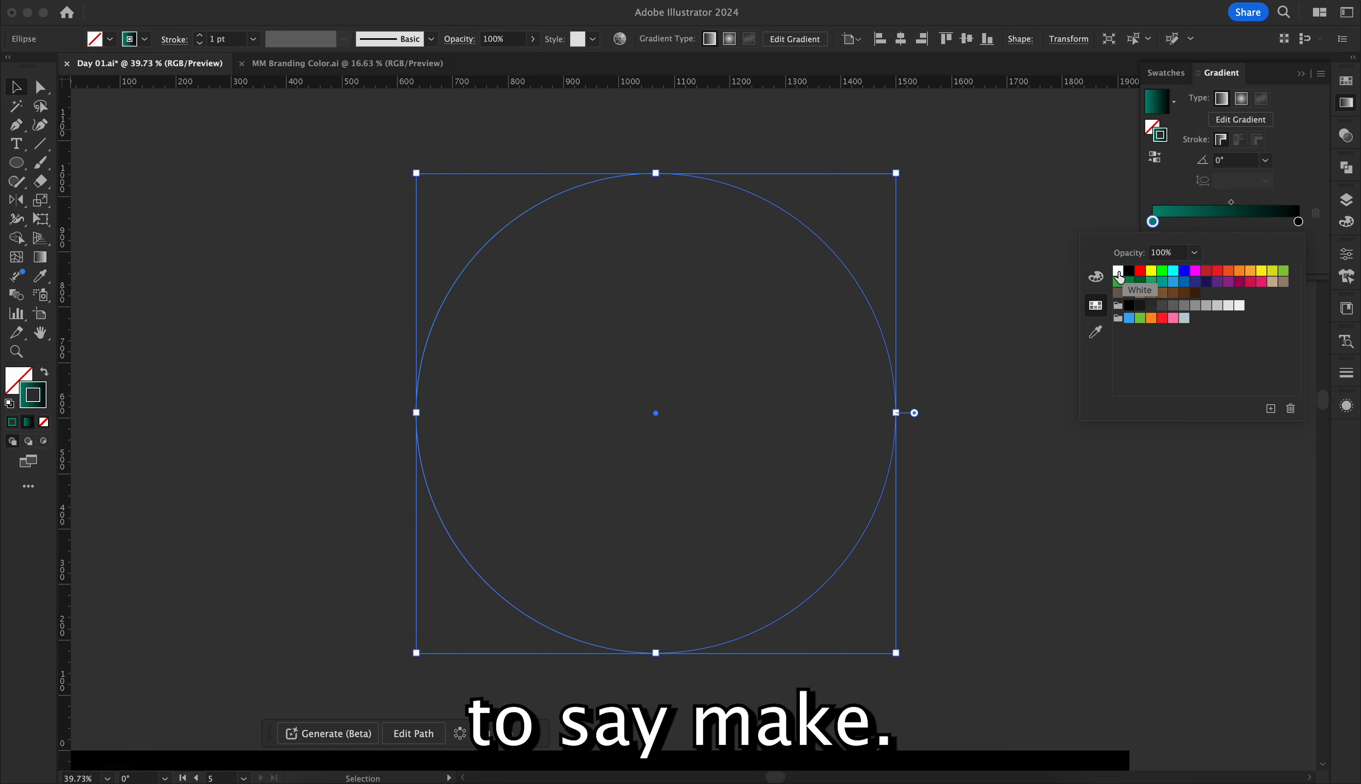
click(1117, 272)
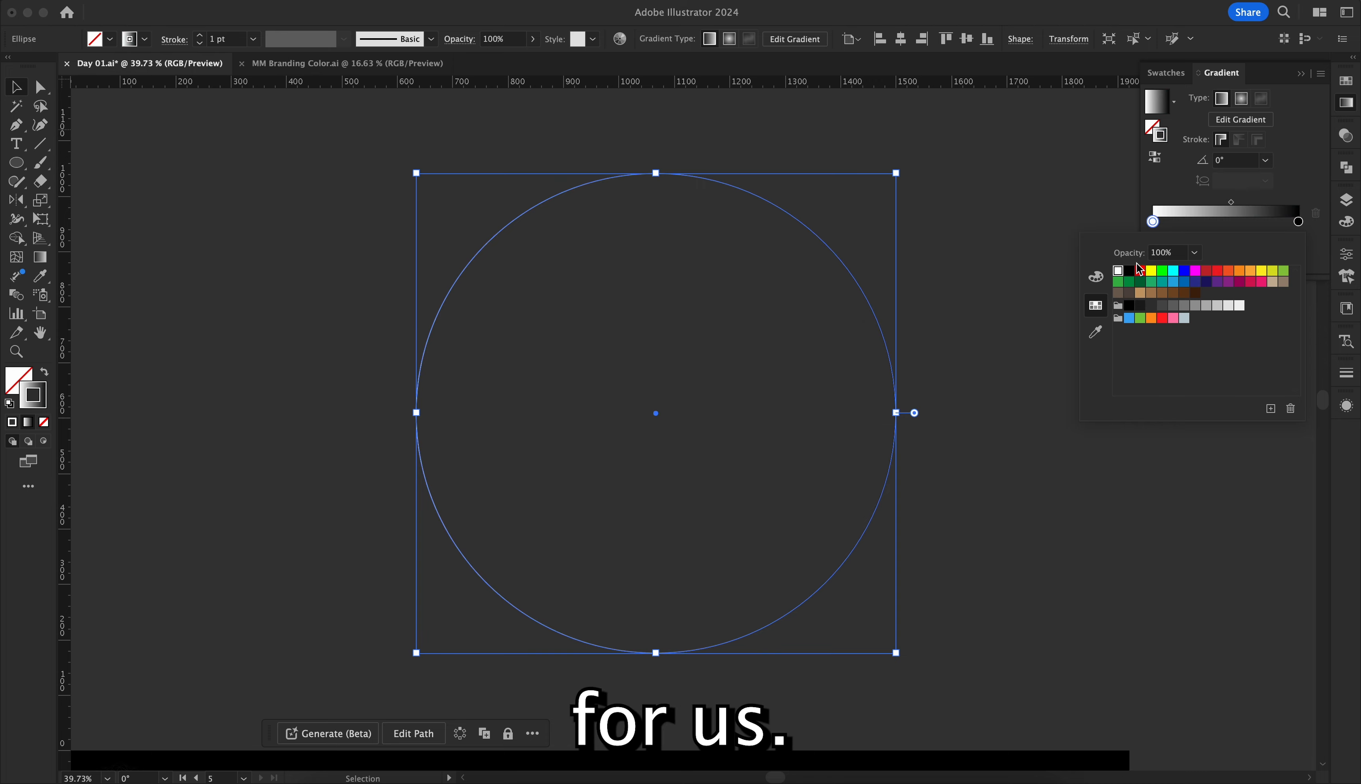
Step: Set the black end stop's opacity to 0%, keep the white start stop at 100%, and deselect the circle
double_click(1298, 221)
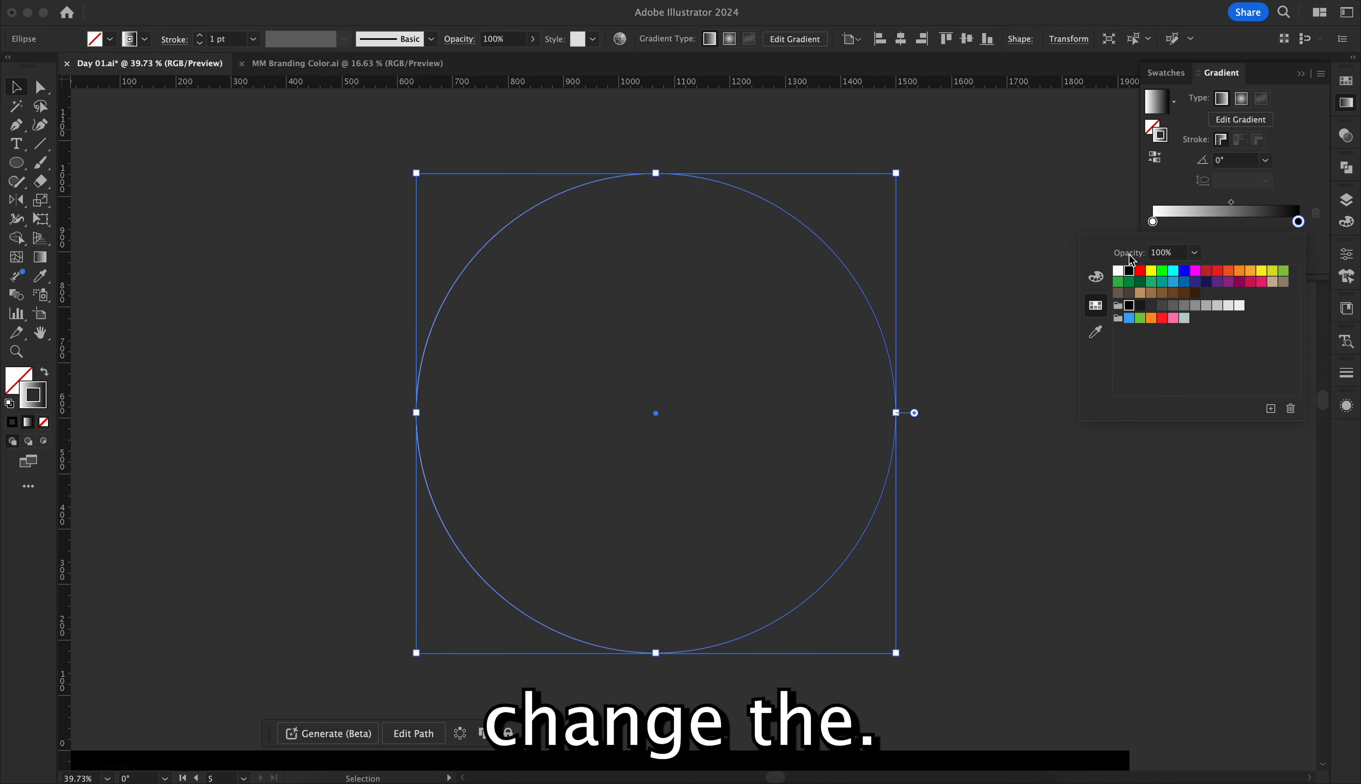
click(1197, 253)
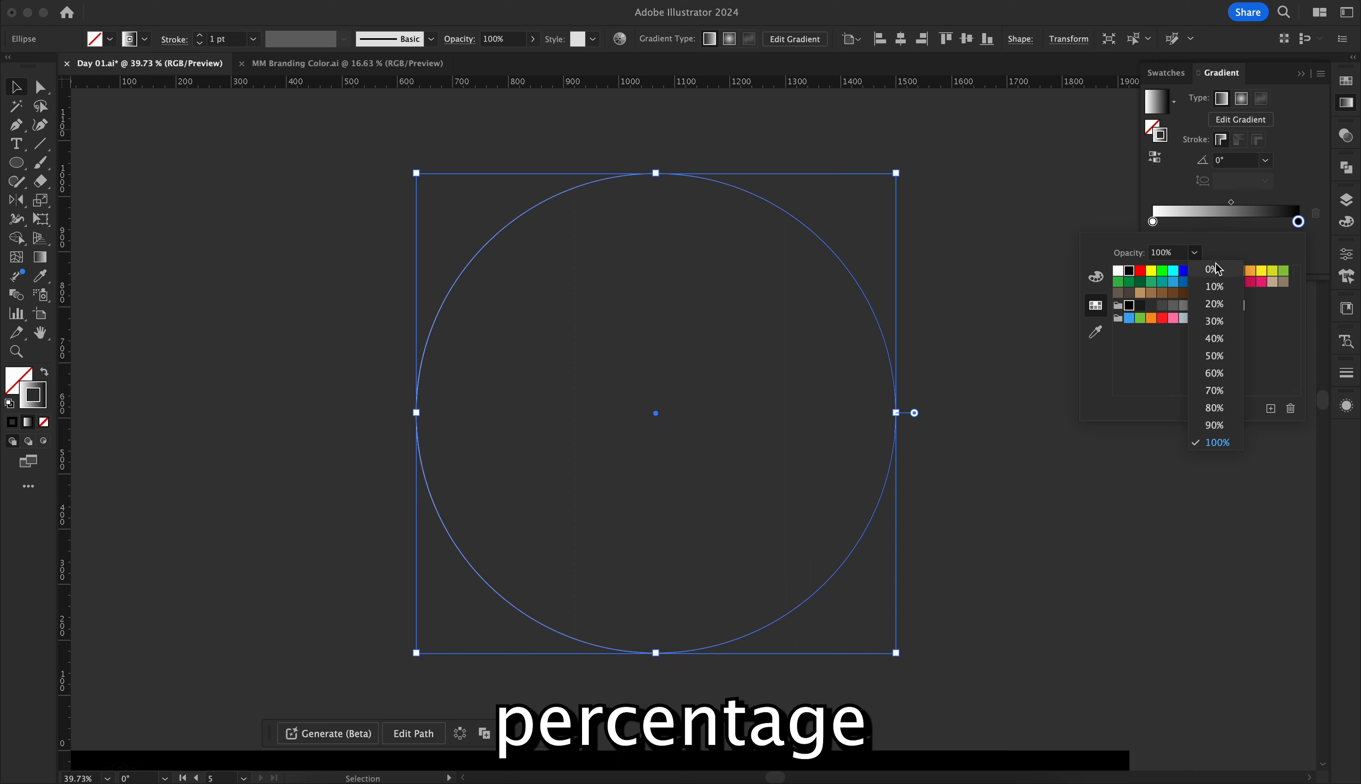
click(1202, 268)
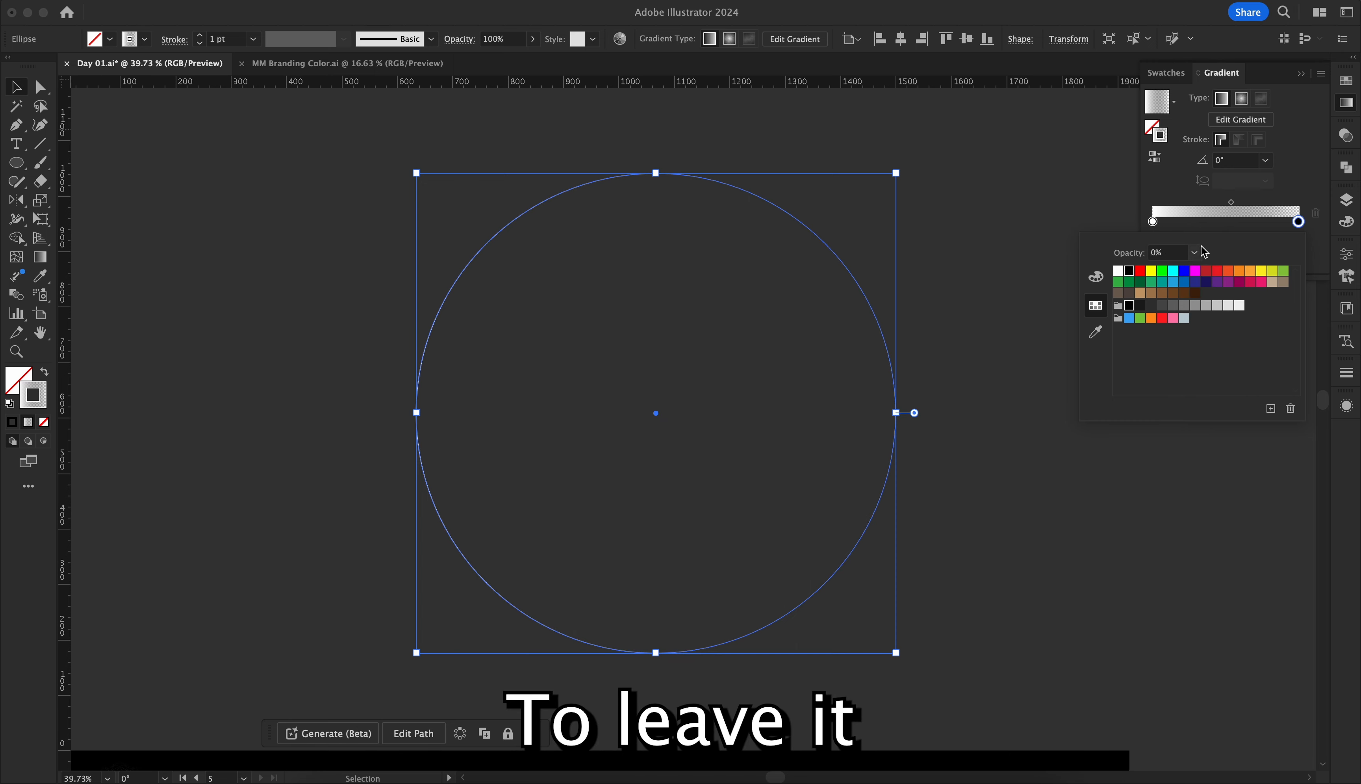
click(1154, 223)
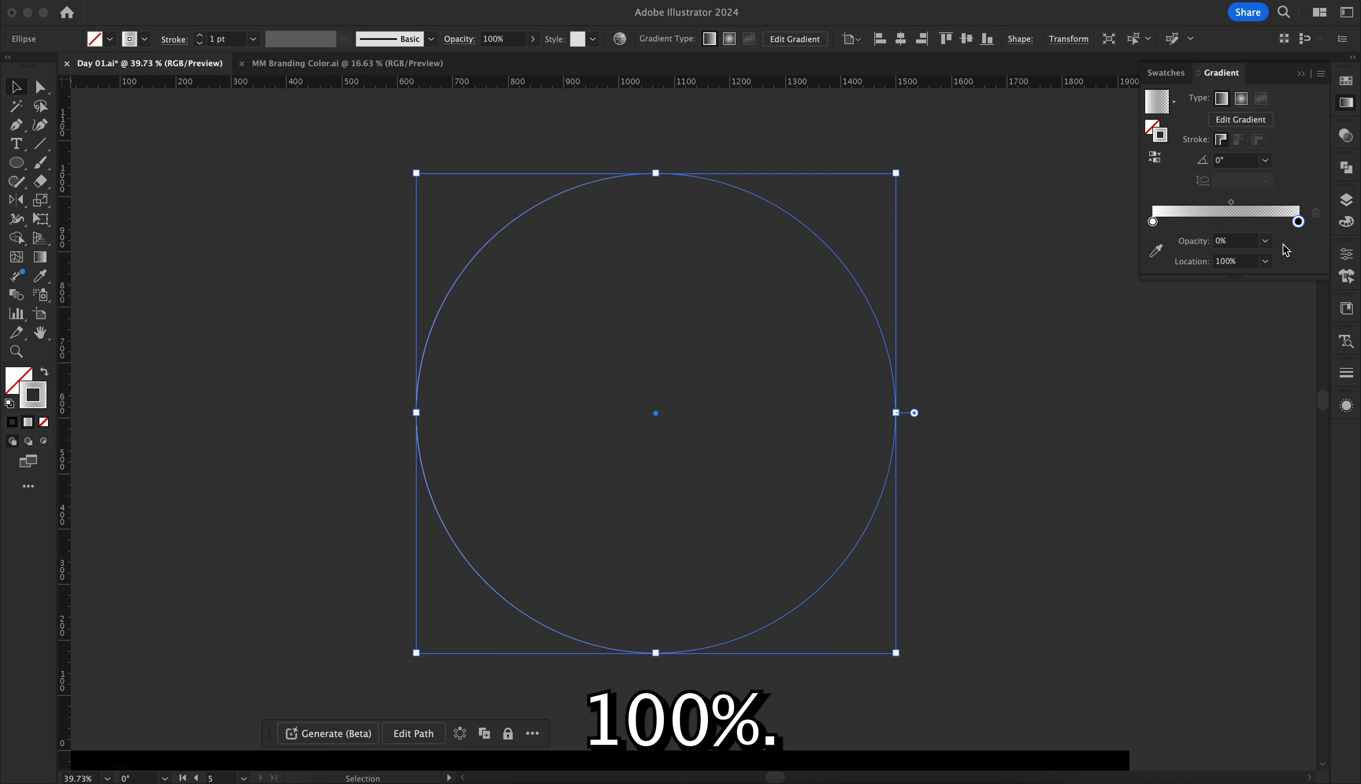
double_click(1153, 222)
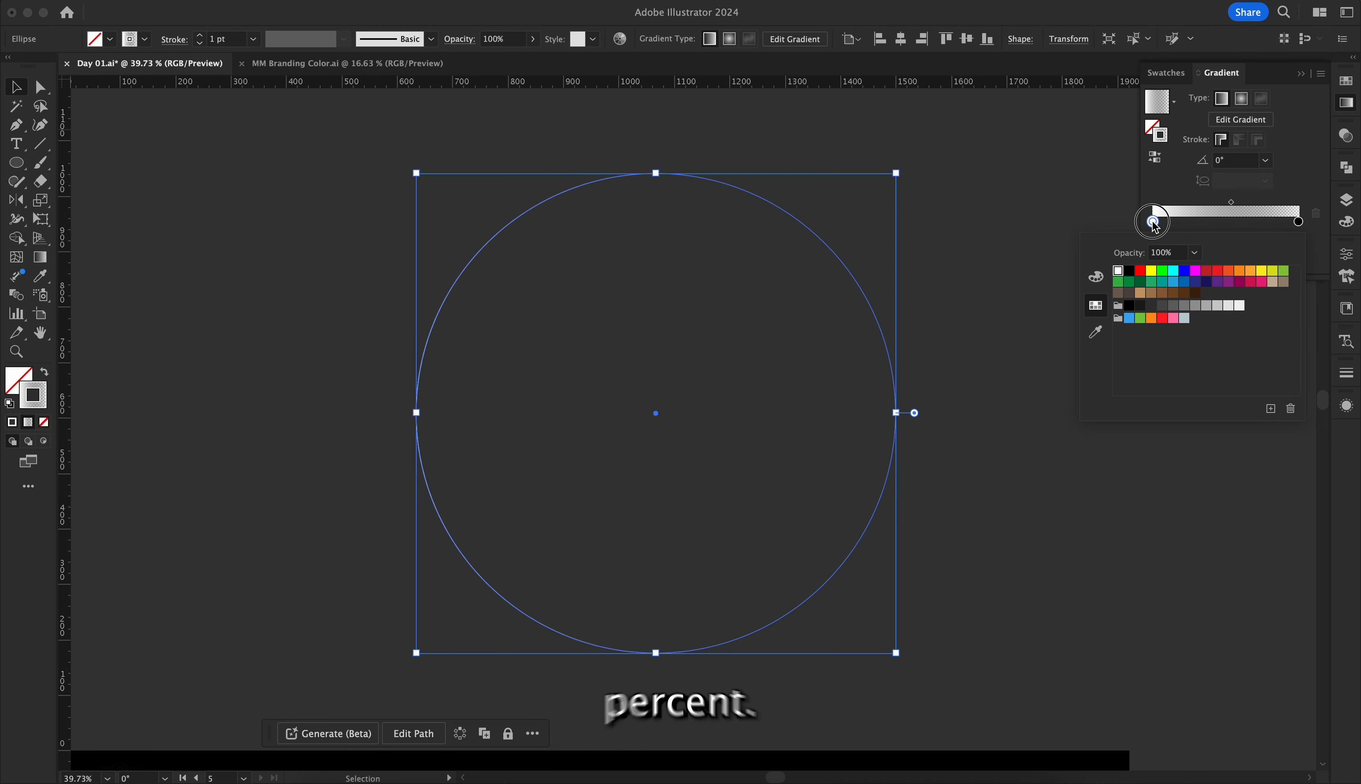
click(195, 130)
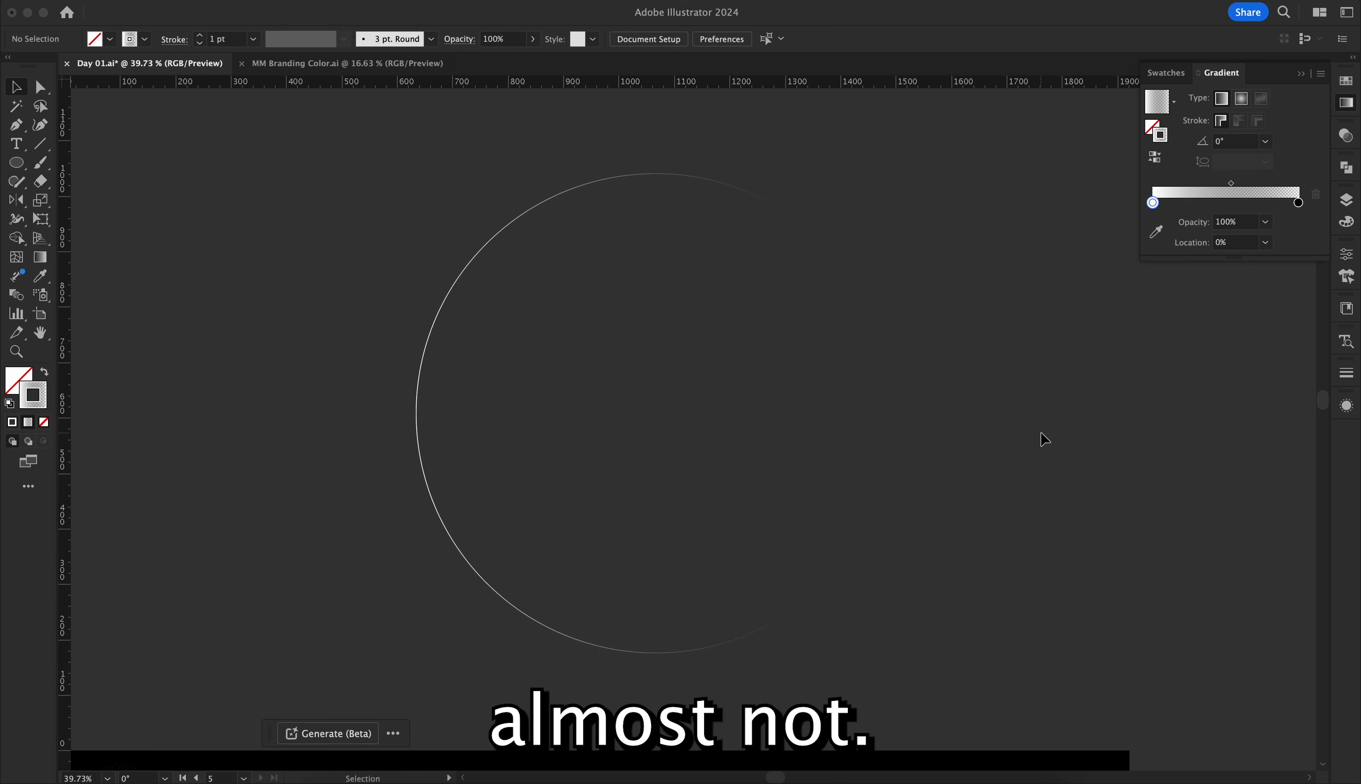
Step: Set the circle's stroke weight to 14 pt with a round cap and round join
drag(284, 283, 506, 462)
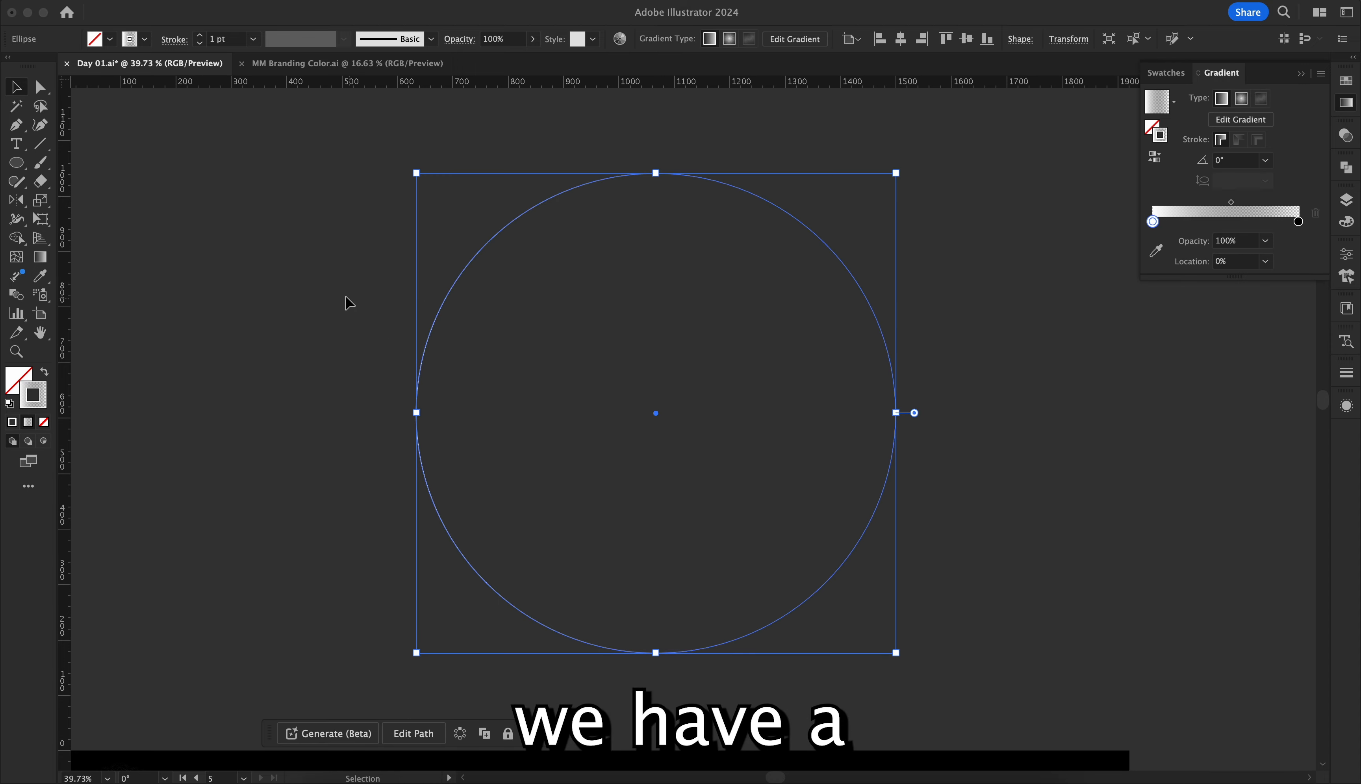
click(350, 302)
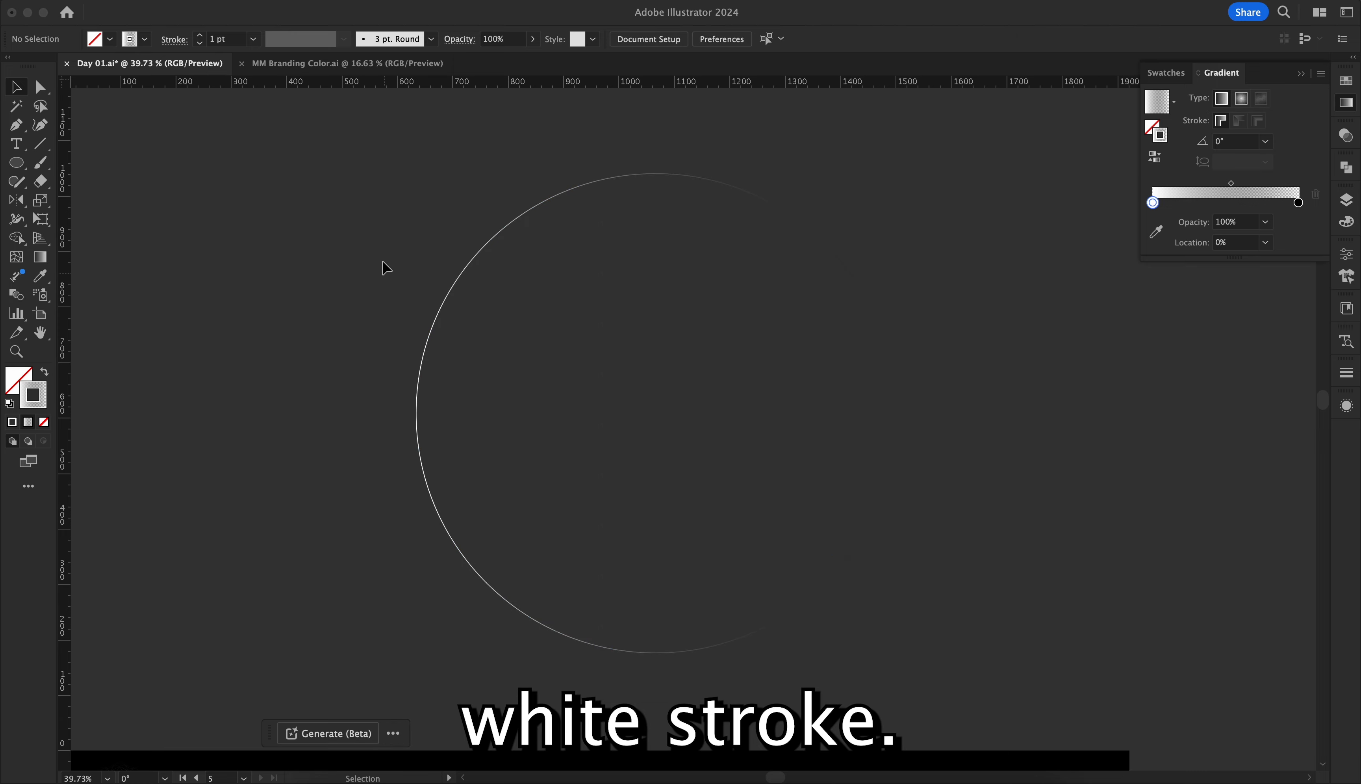
drag(407, 264, 674, 384)
drag(988, 235, 702, 393)
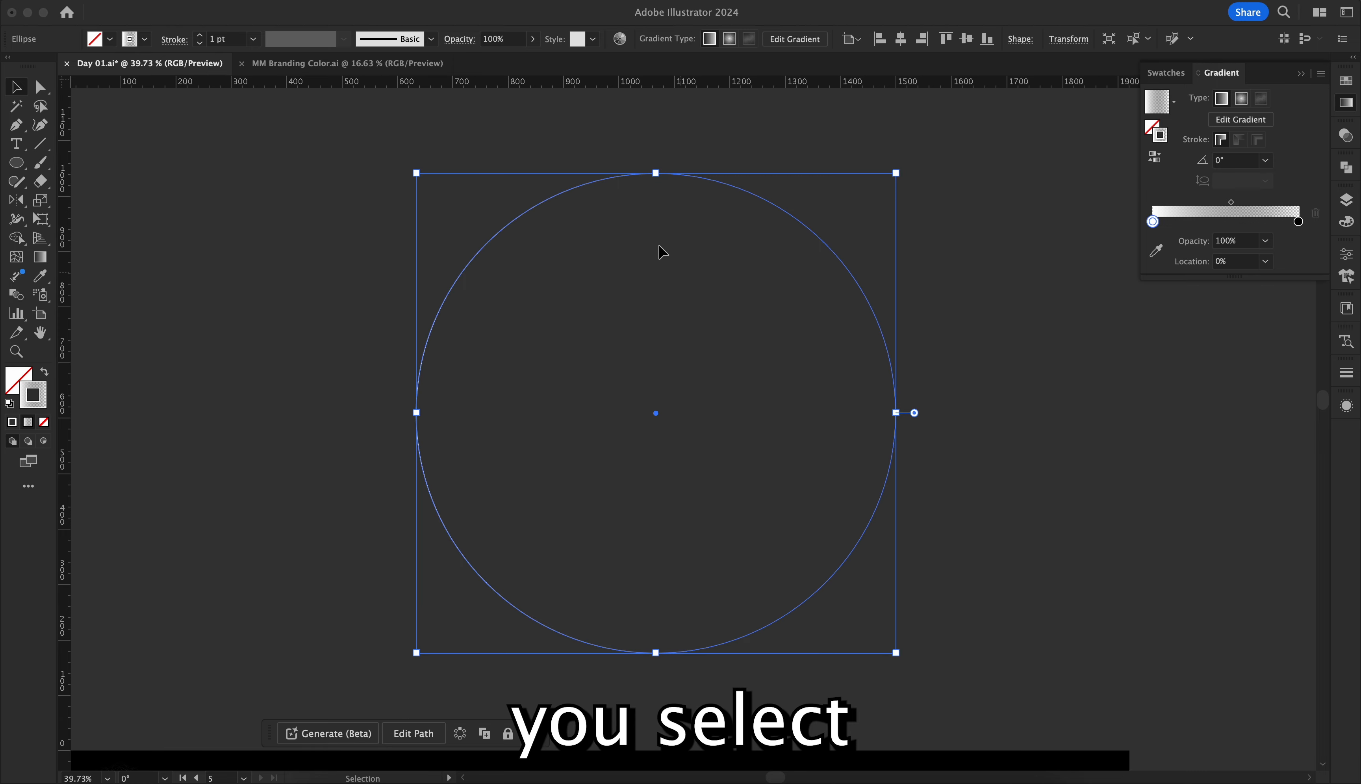
click(1346, 373)
click(1264, 390)
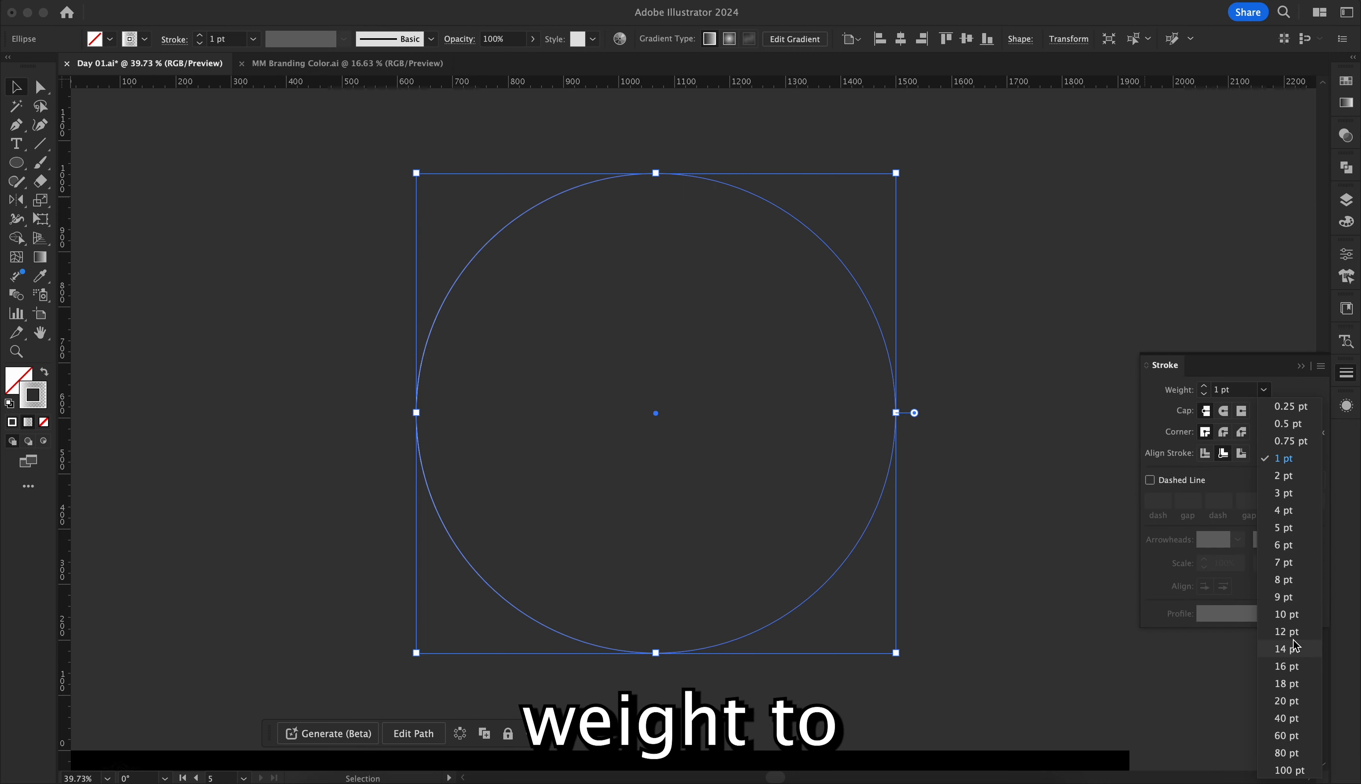
click(1291, 650)
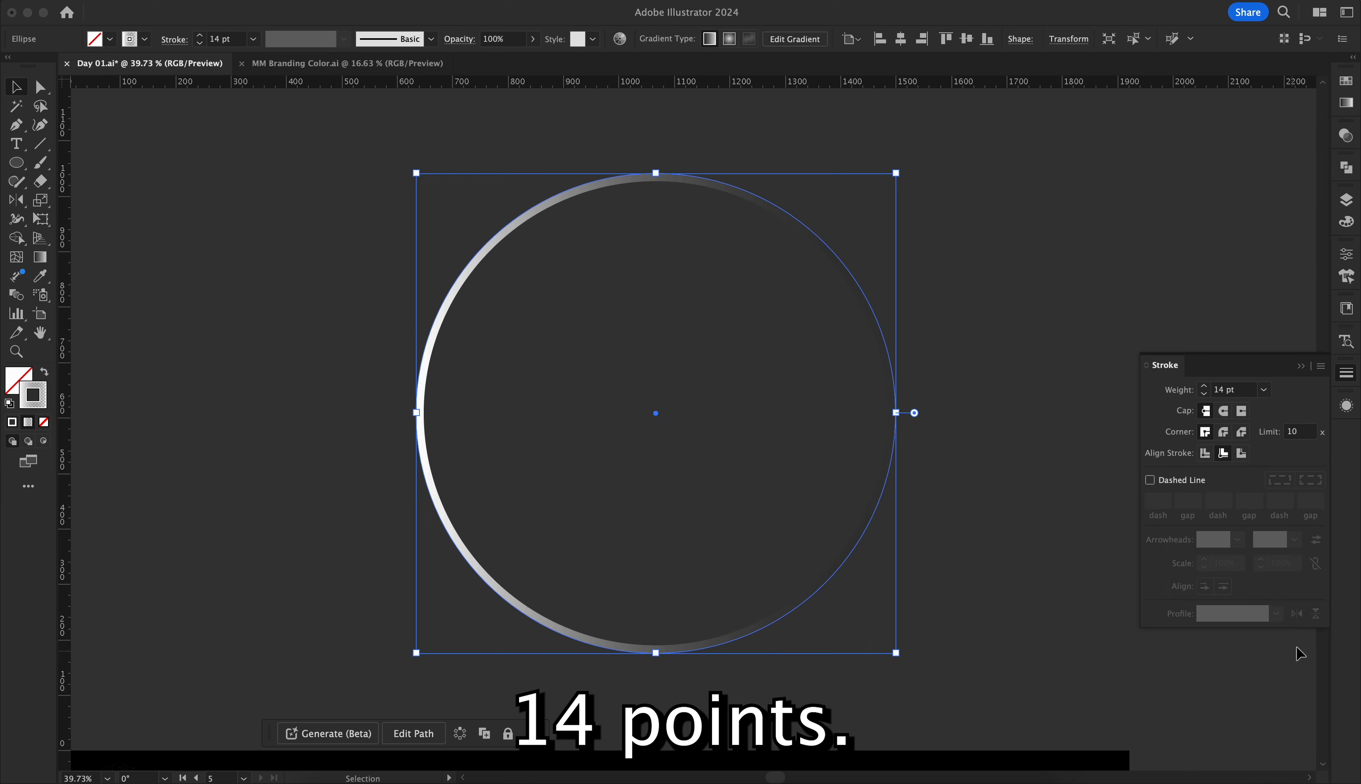
click(1224, 411)
click(1224, 432)
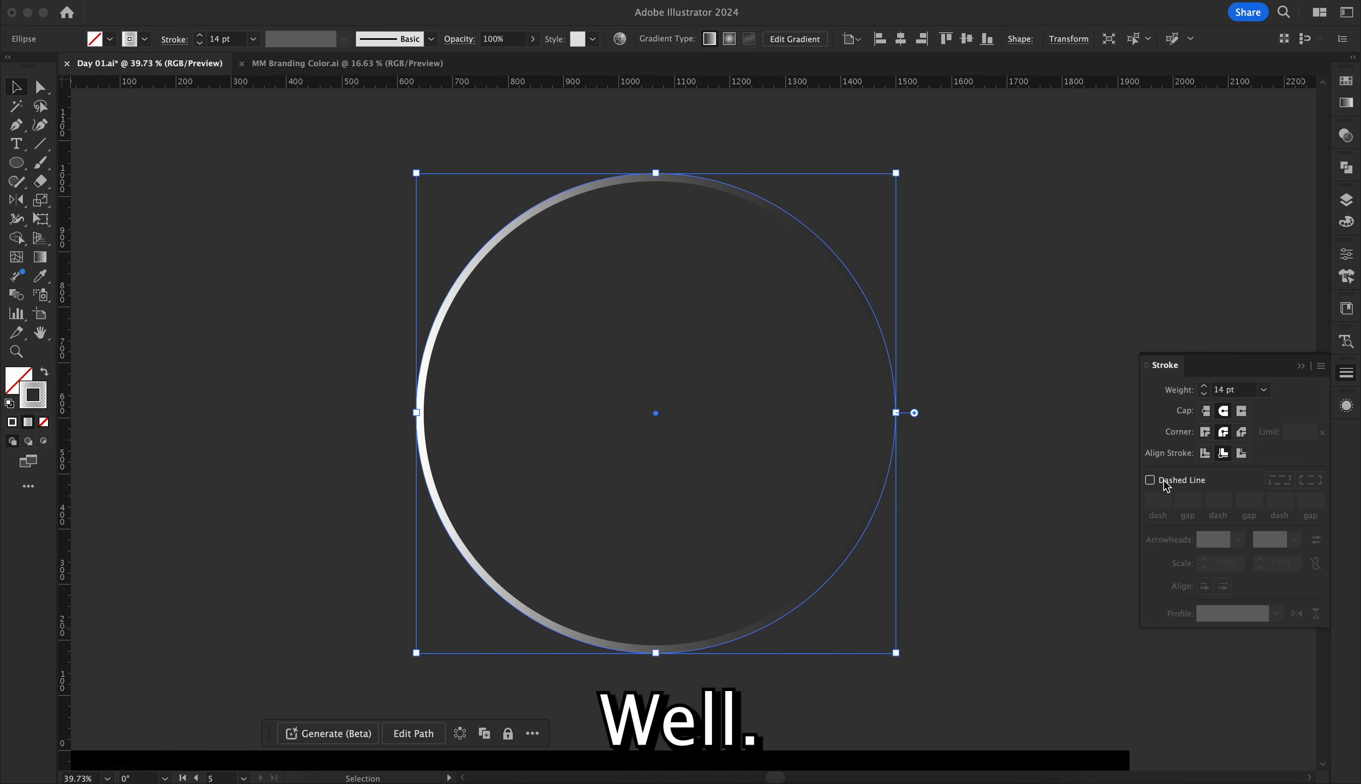
Step: Turn the circle's stroke into a dashed line with a 0 pt dash and 30 pt gap
click(1167, 483)
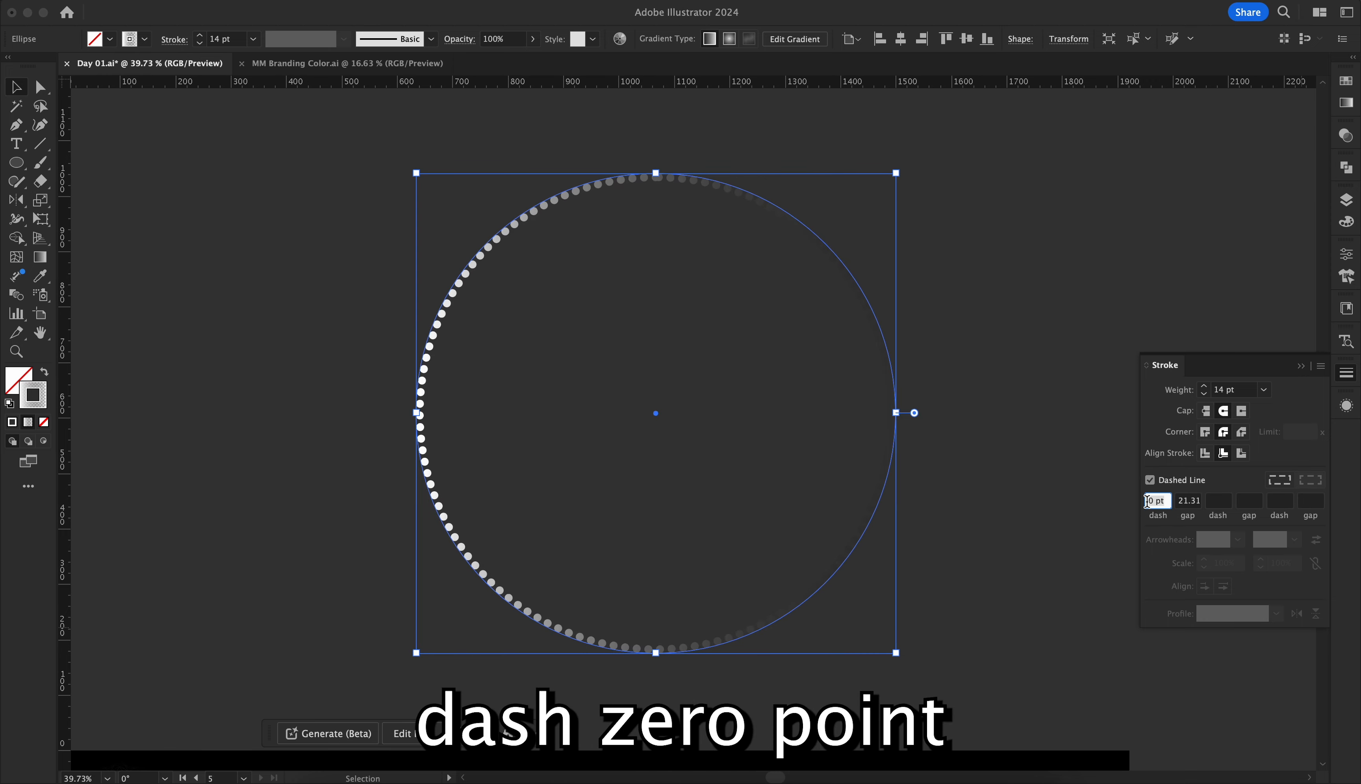
click(1190, 501)
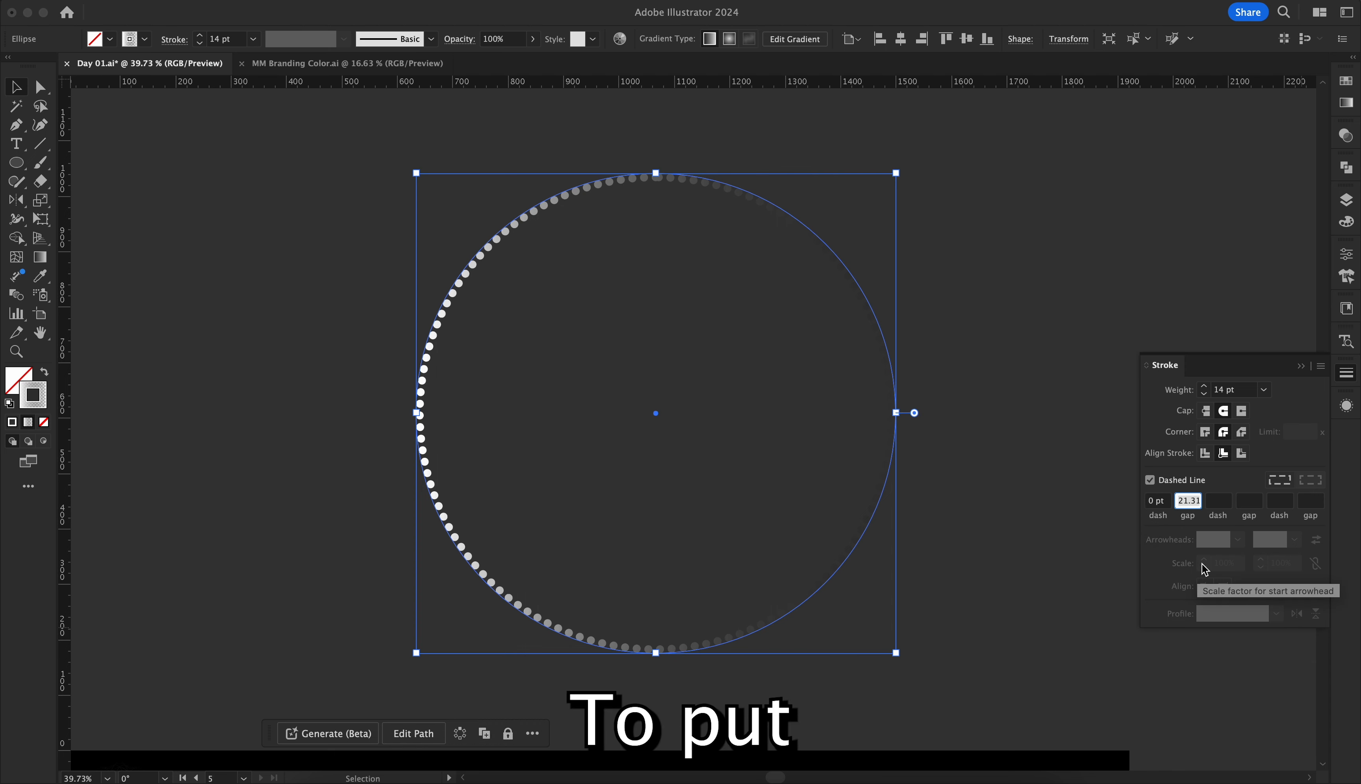
text(30)
key(Return)
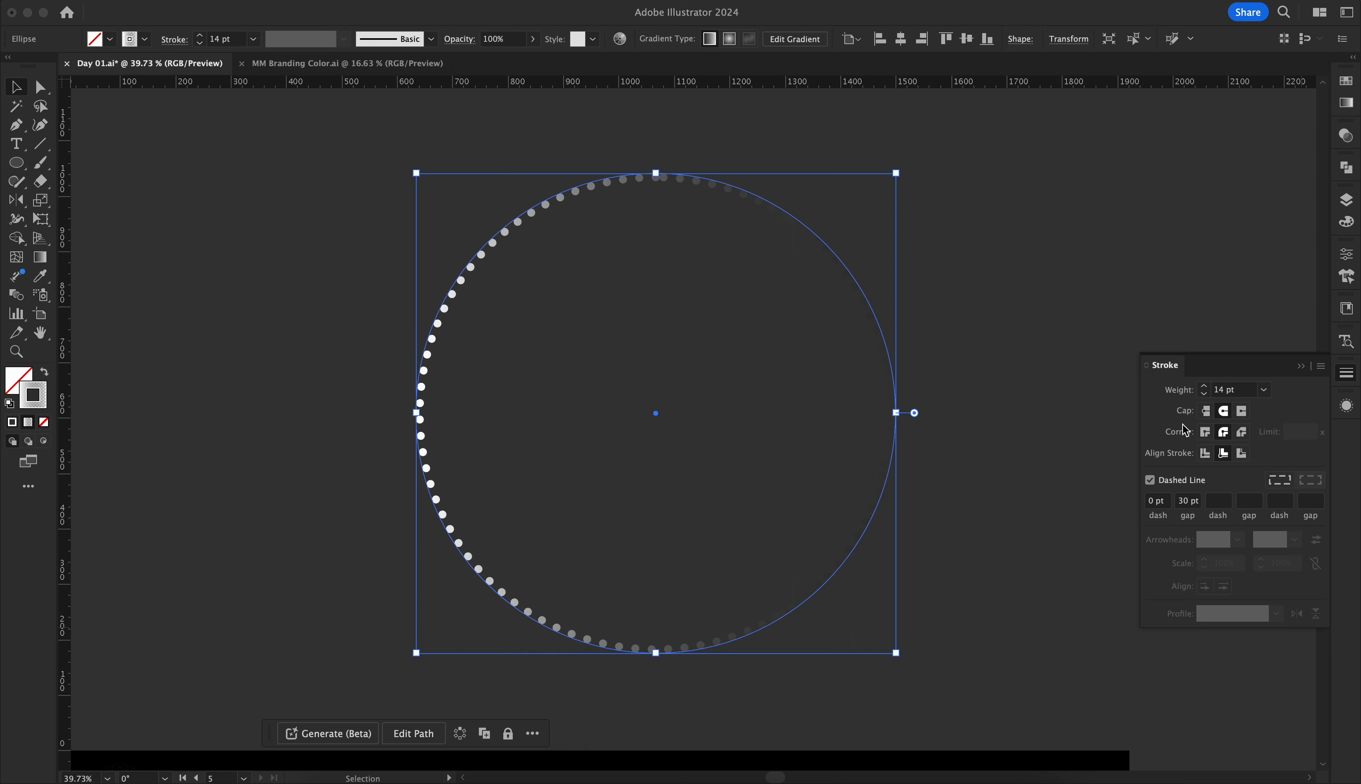
click(1082, 274)
Step: Start a Transform effect on the dotted circle with 88% horizontal and 90% vertical scale
drag(1017, 262, 671, 462)
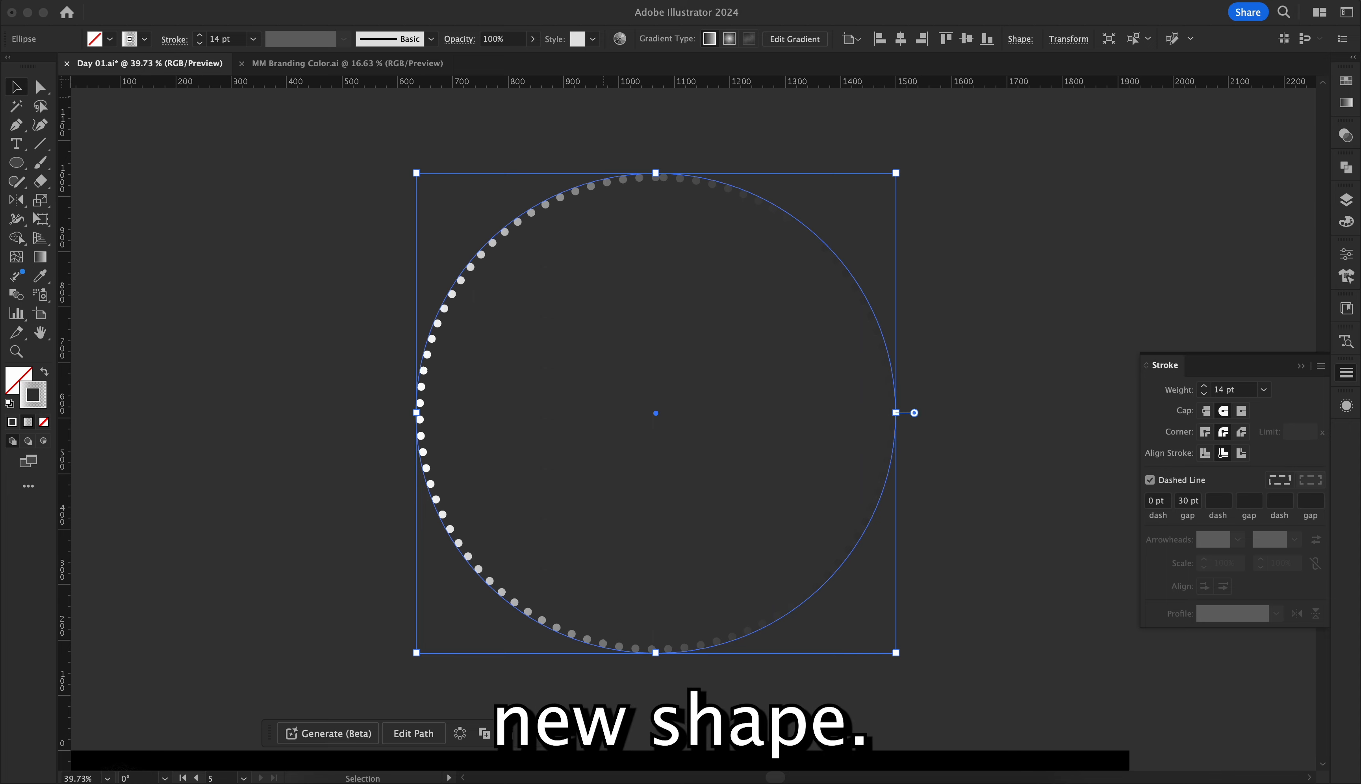
click(321, 0)
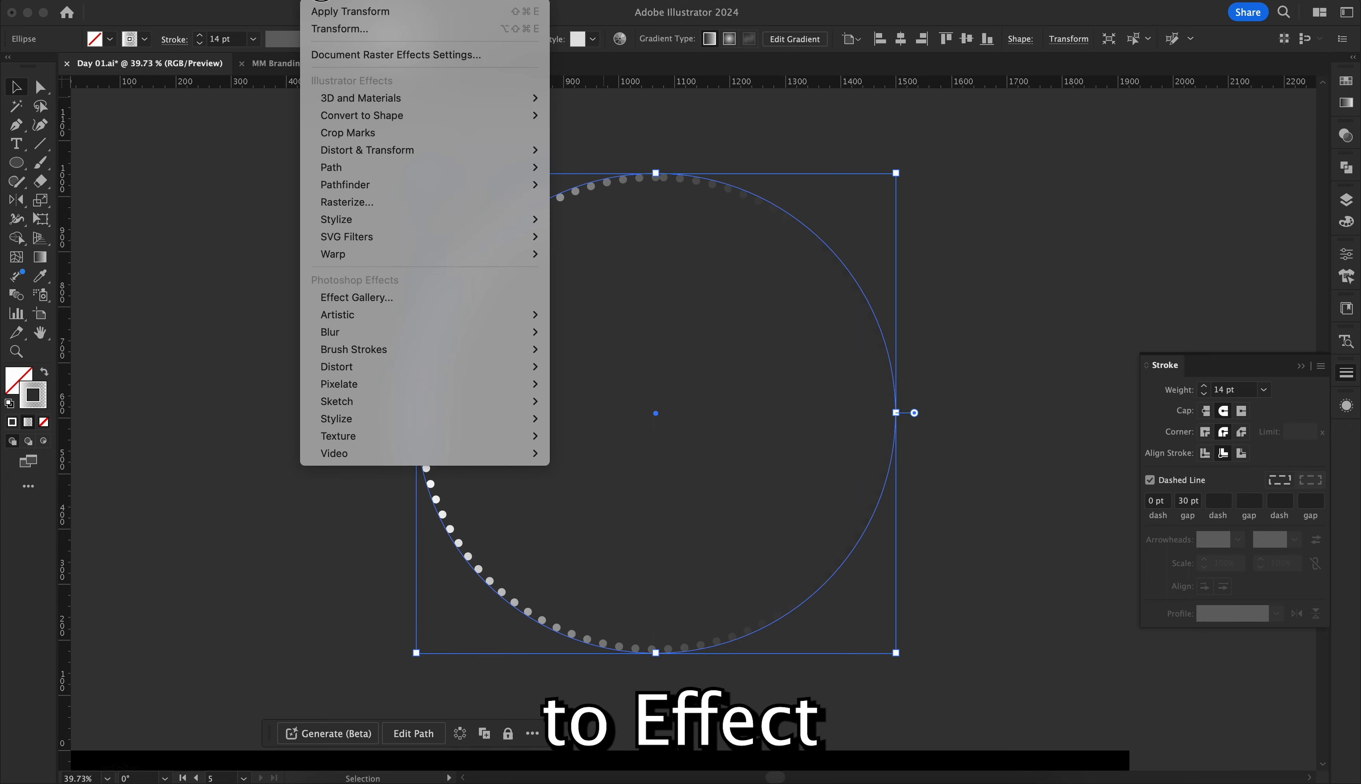
mouse_move(373, 151)
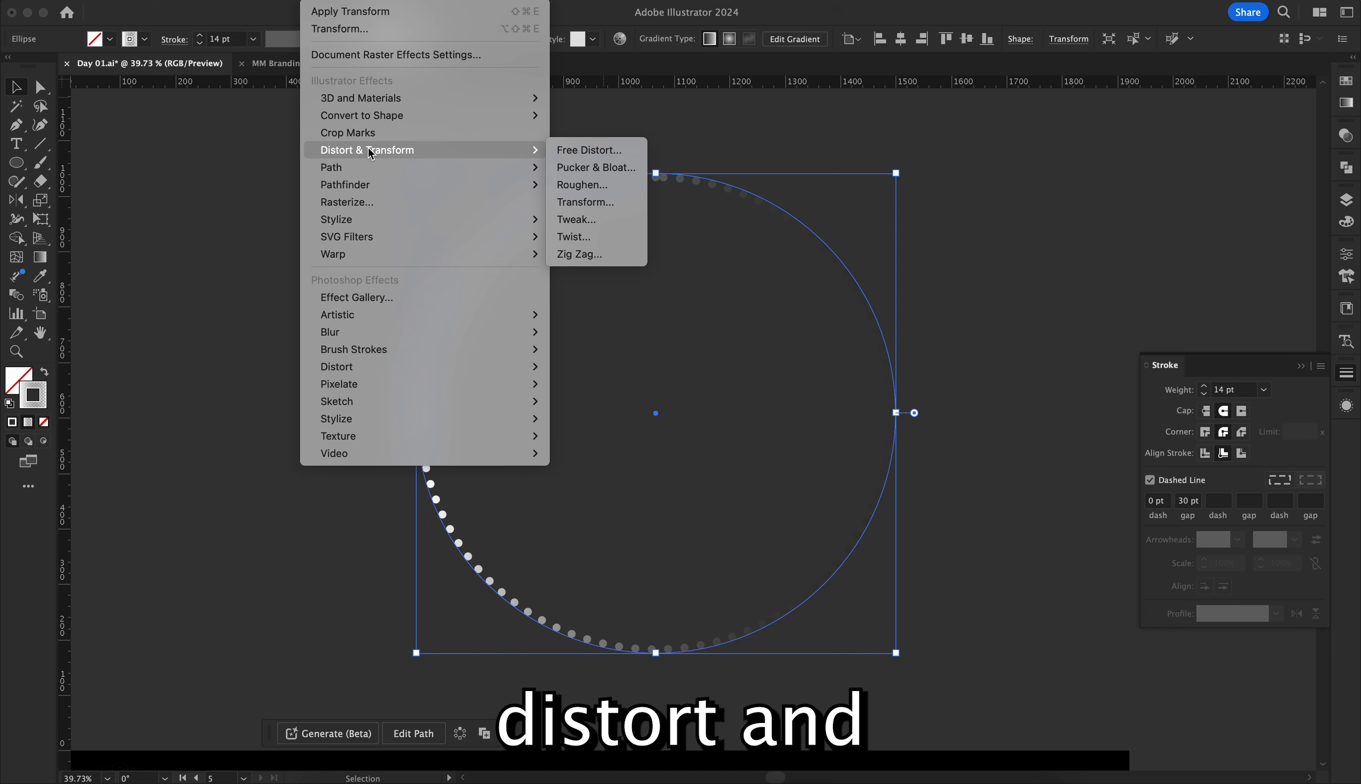
click(603, 206)
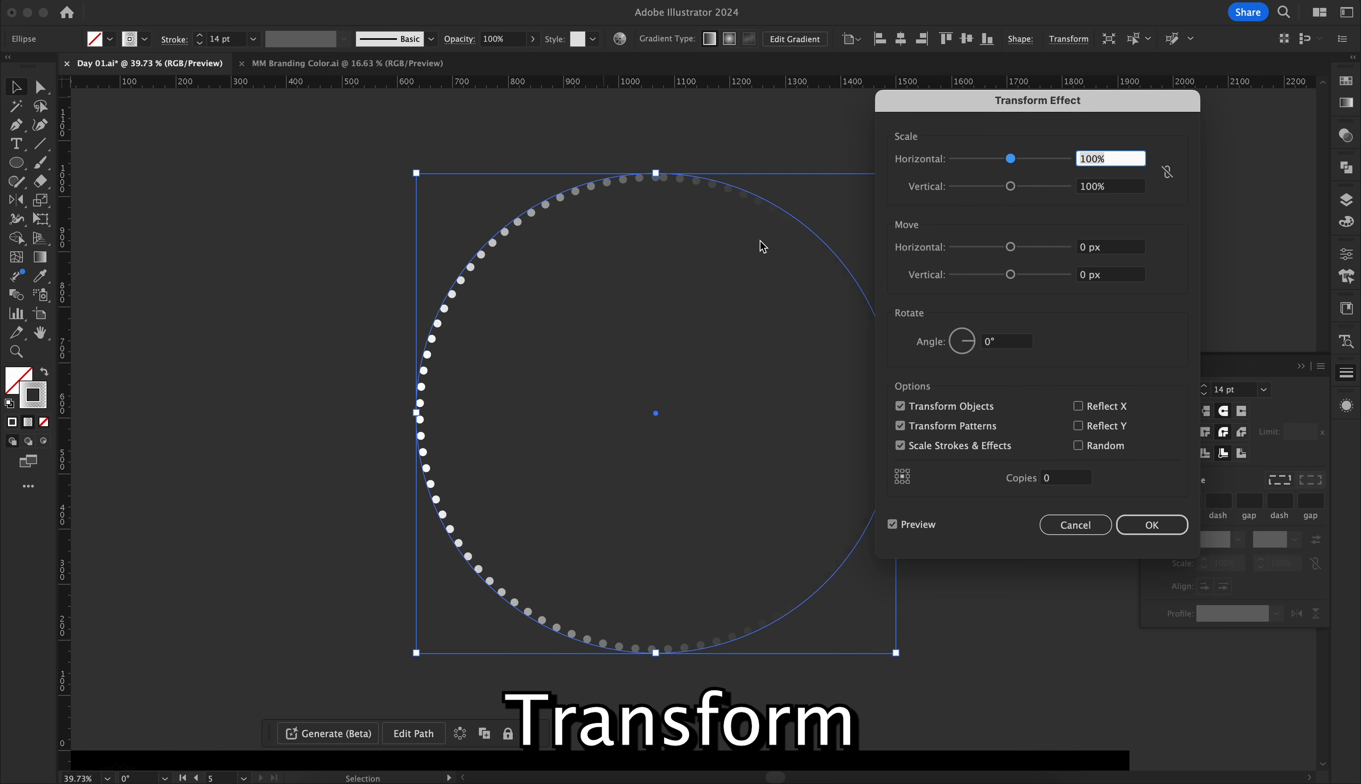
key(BackSpace)
drag(1021, 99, 982, 151)
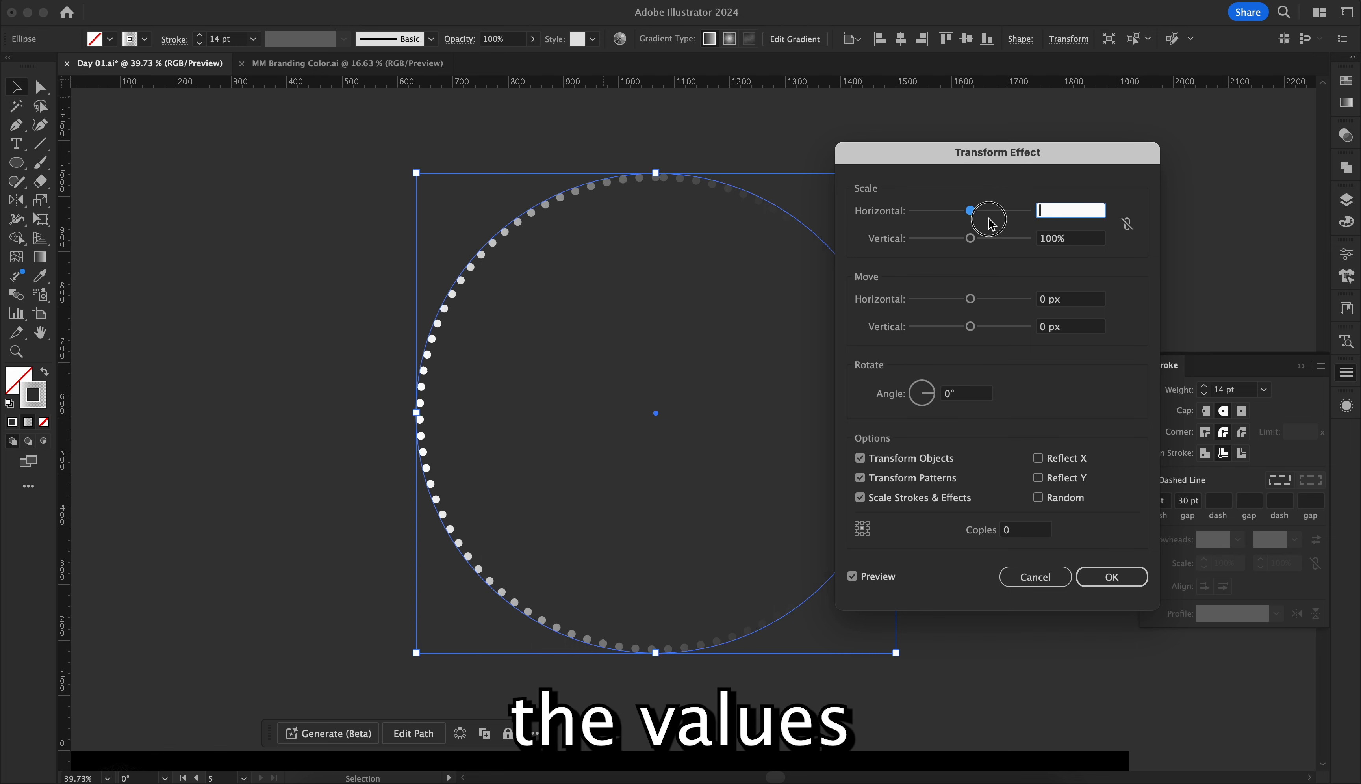
click(1071, 236)
click(1052, 210)
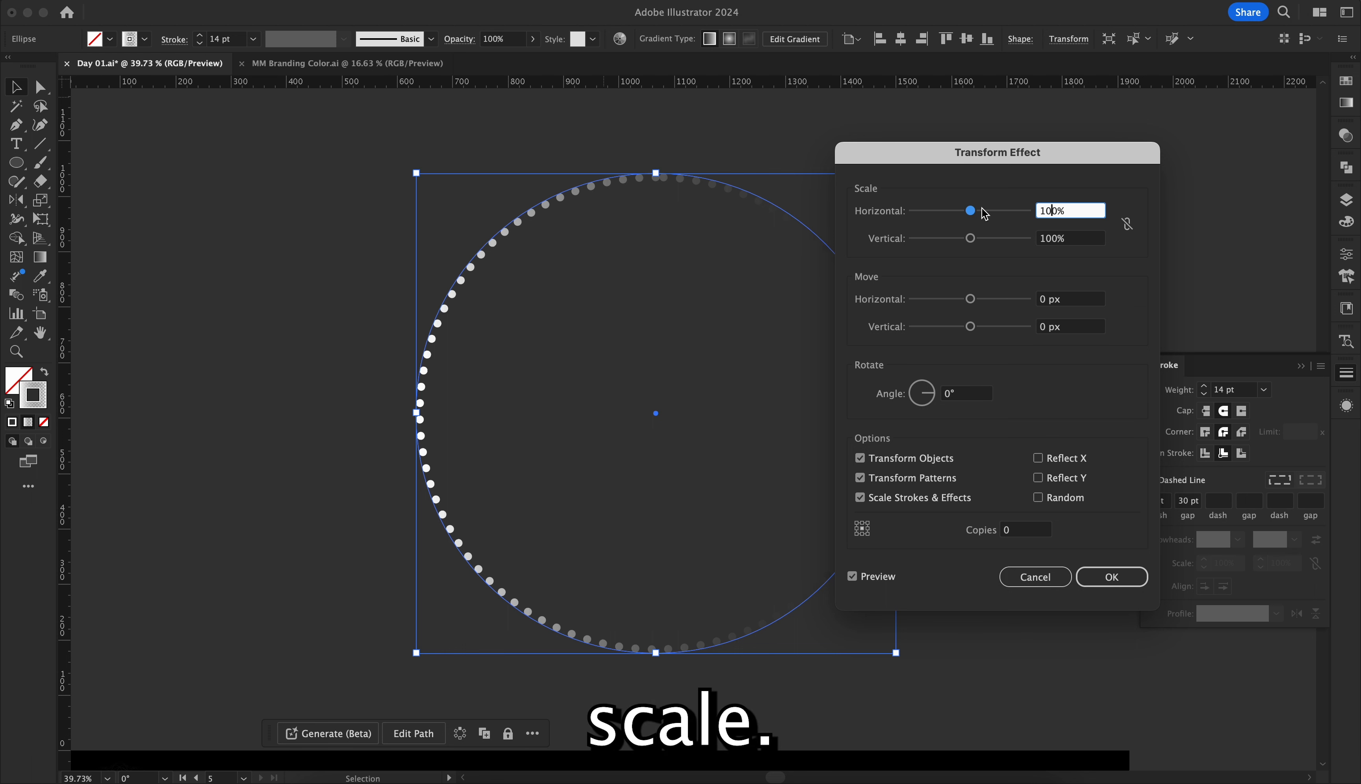
drag(971, 211, 964, 216)
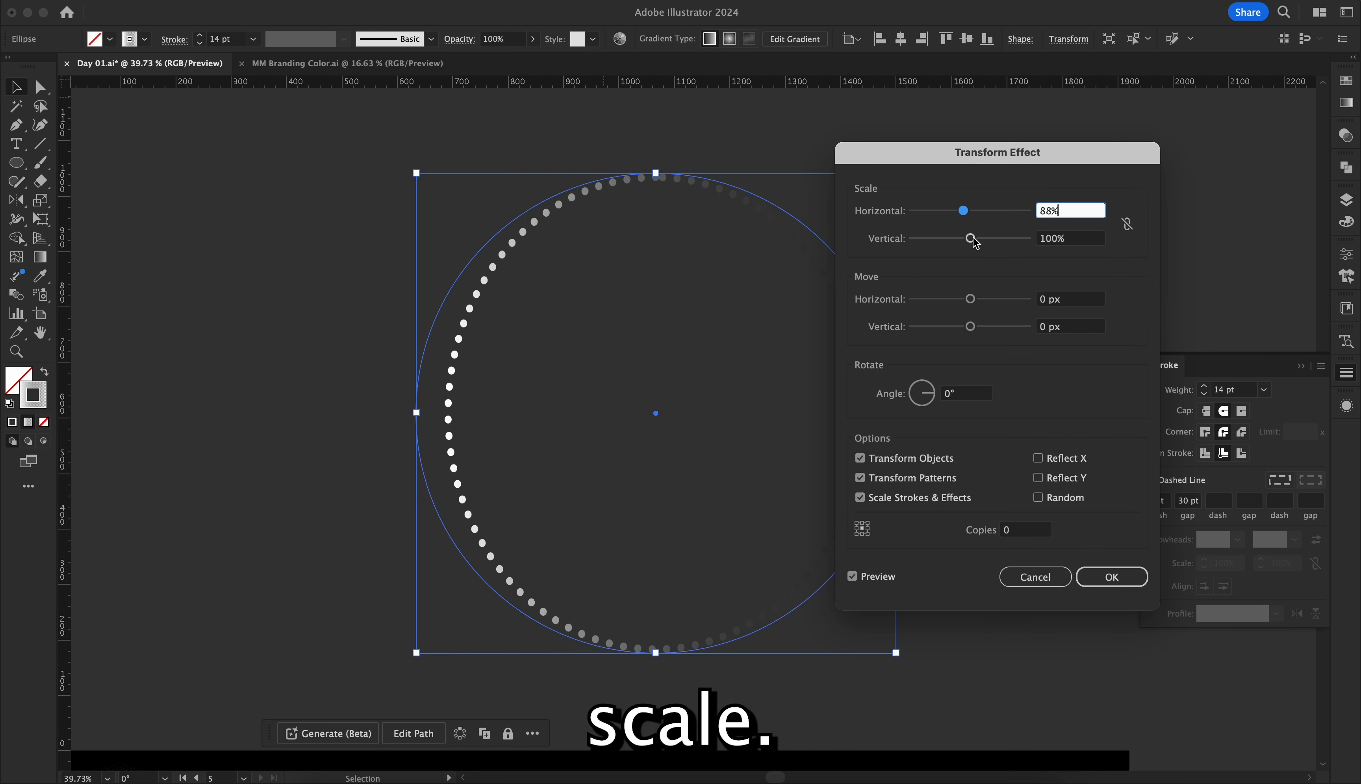
drag(971, 238, 969, 243)
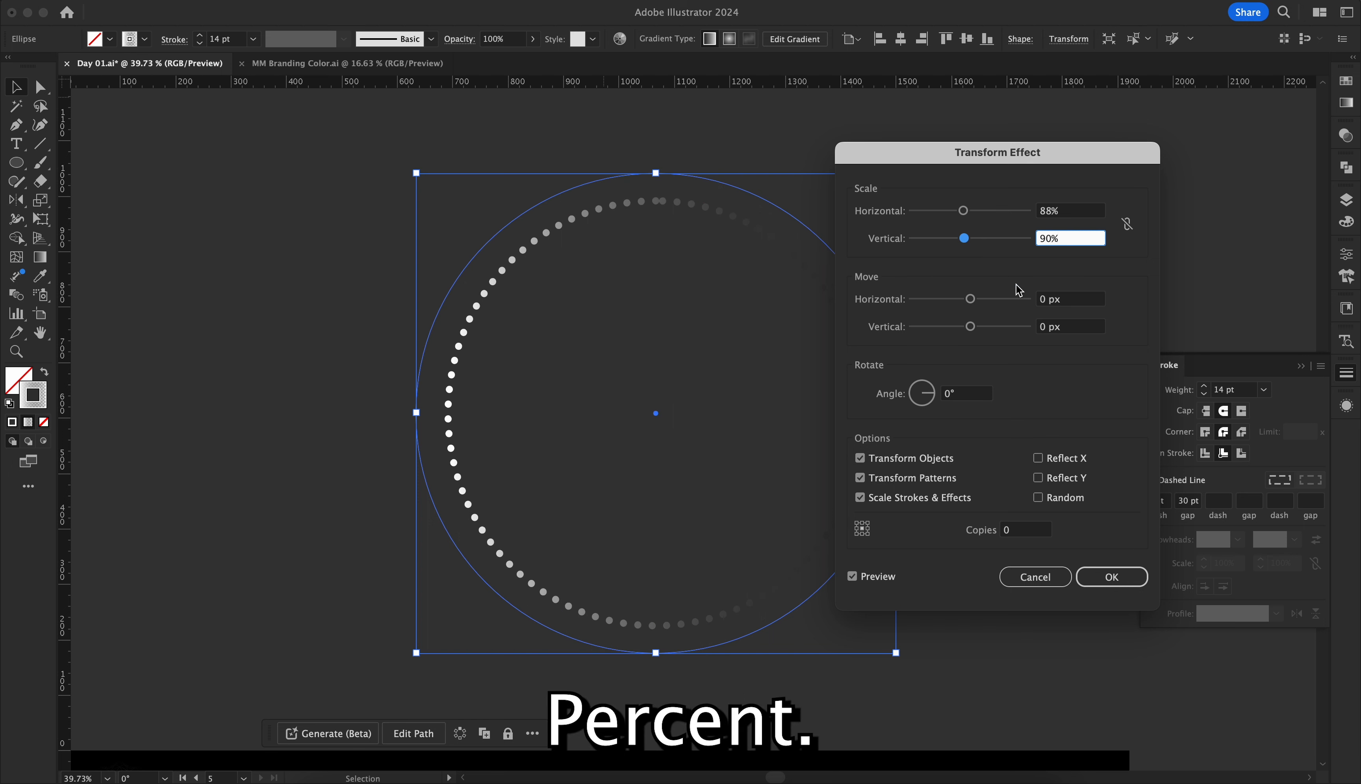
Step: Enable Random, set 40 copies and a 53° rotation angle, then apply the Transform effect and deselect the spiral
click(1063, 503)
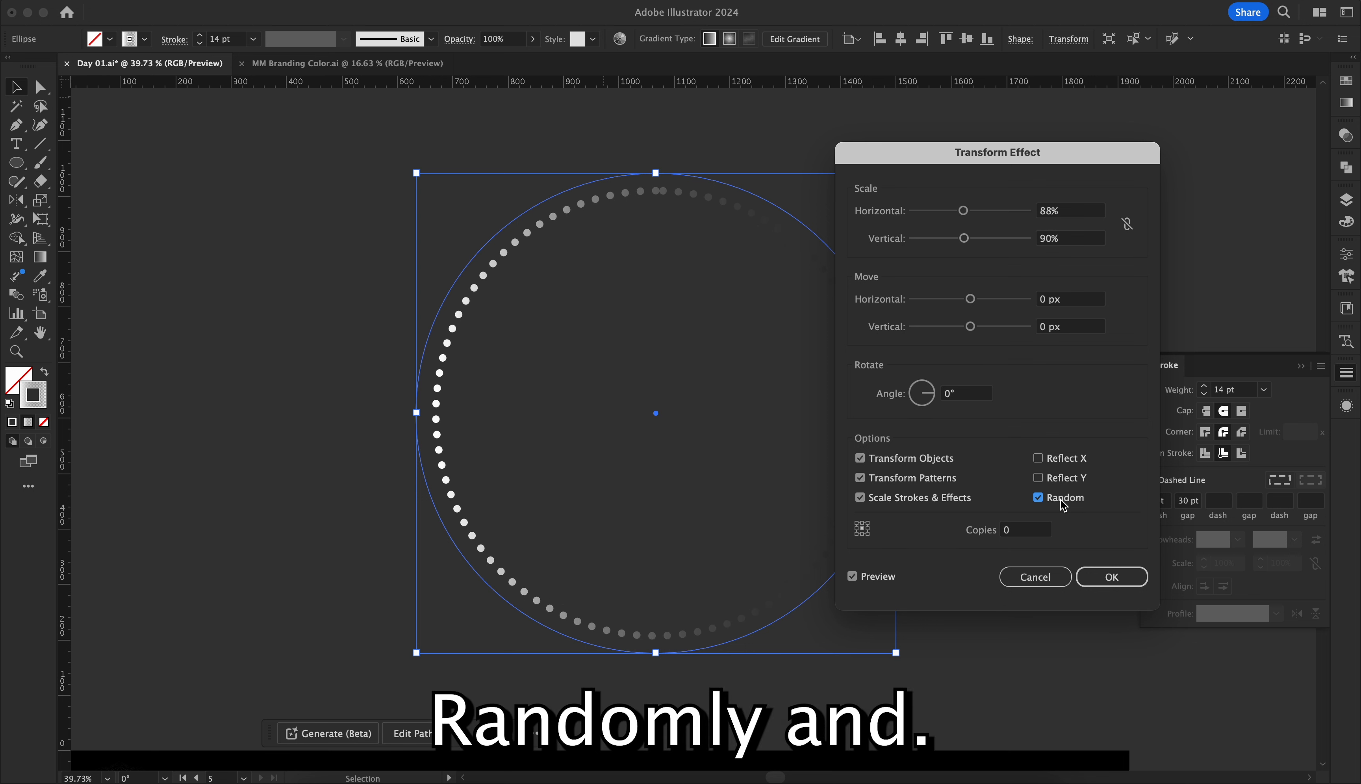
click(1011, 527)
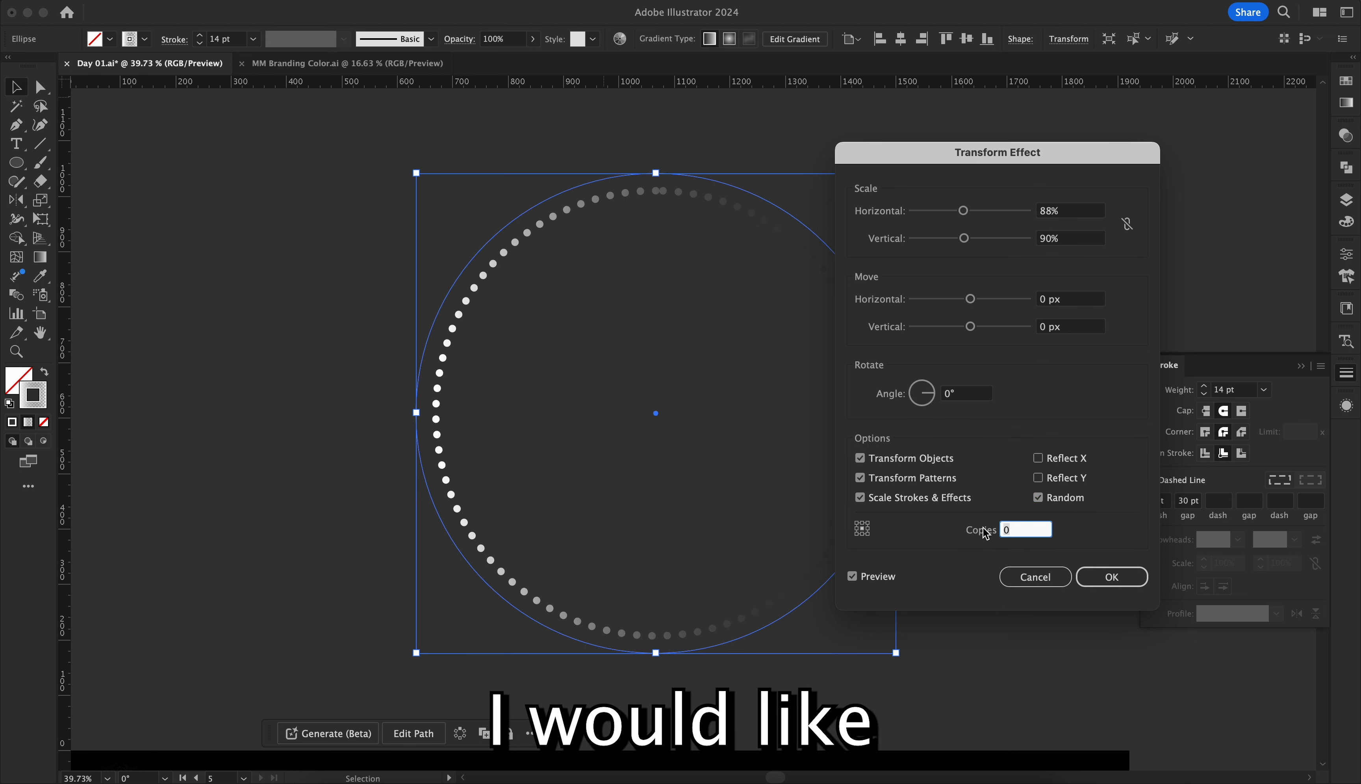
text(40)
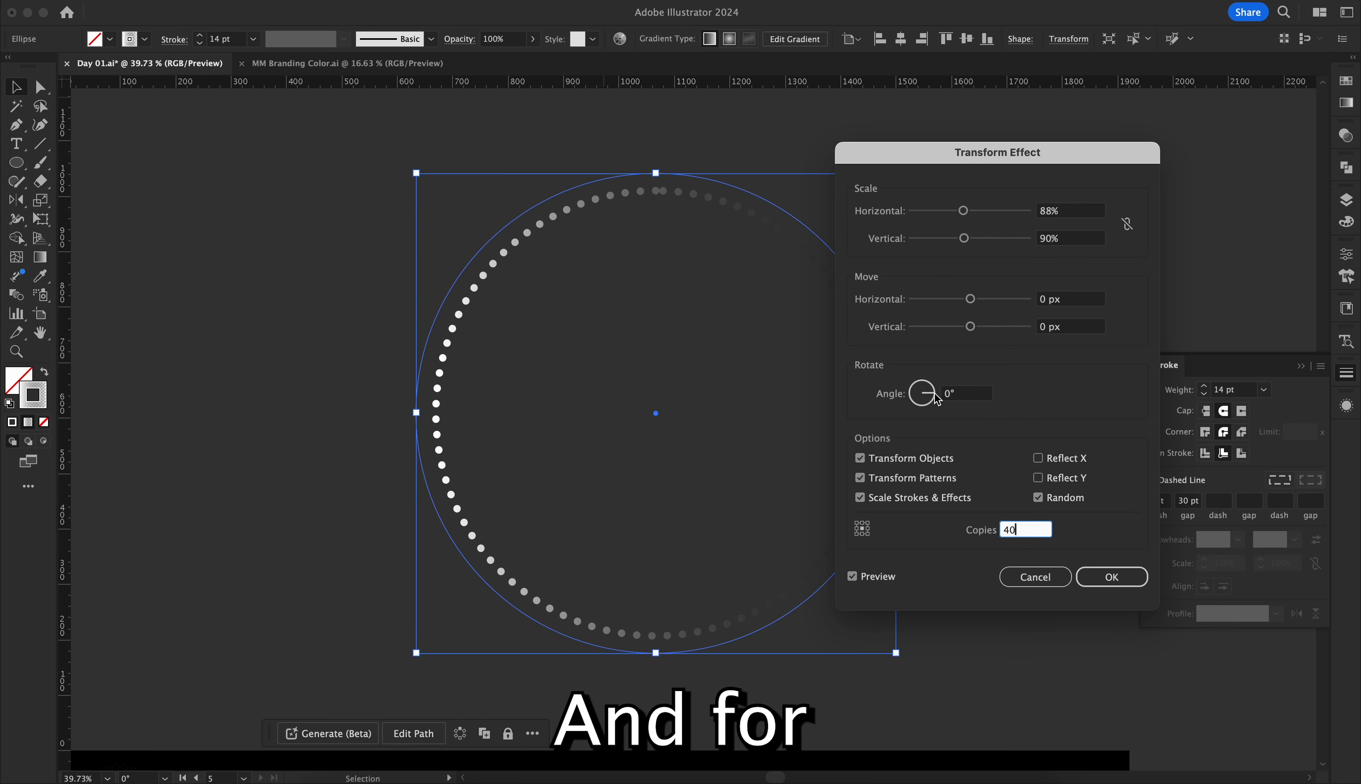
mouse_move(927, 394)
mouse_down()
mouse_move(911, 398)
mouse_move(932, 389)
mouse_up()
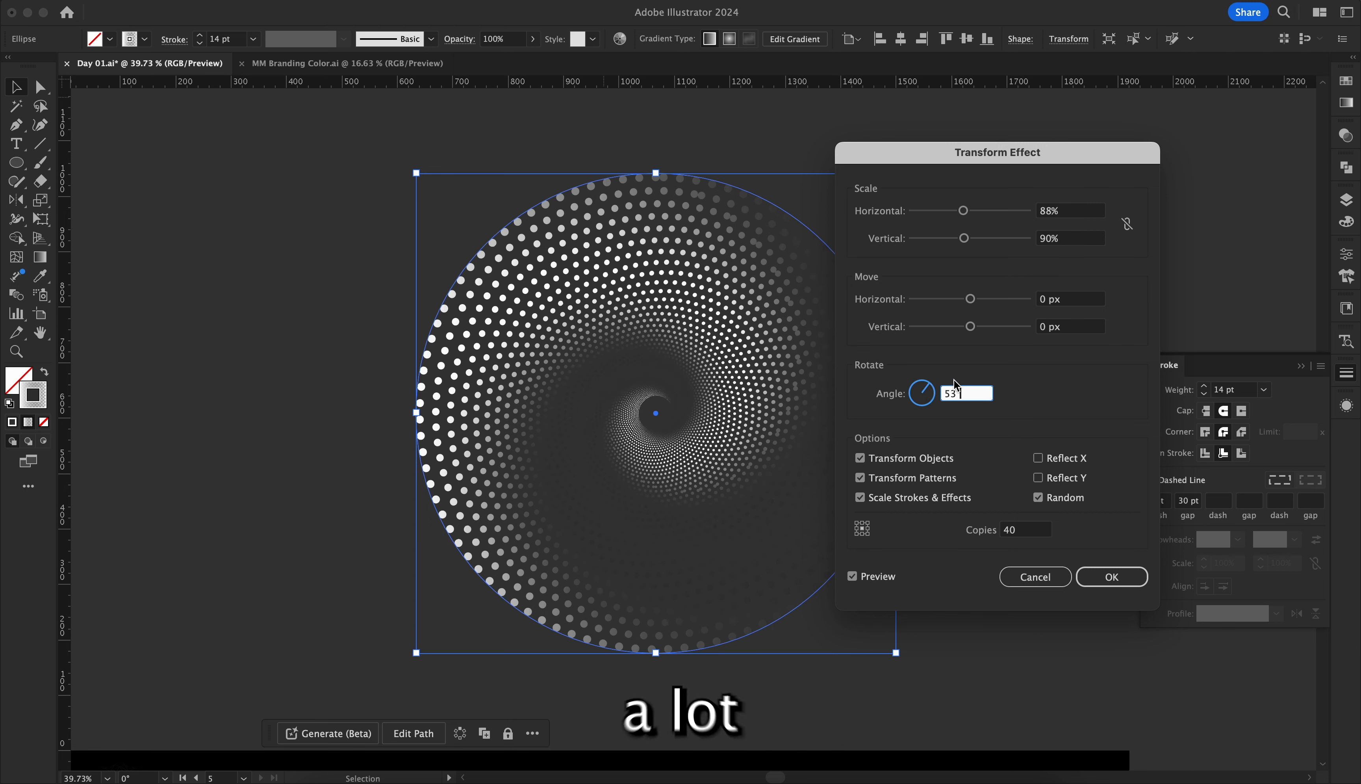
click(1115, 576)
click(1006, 313)
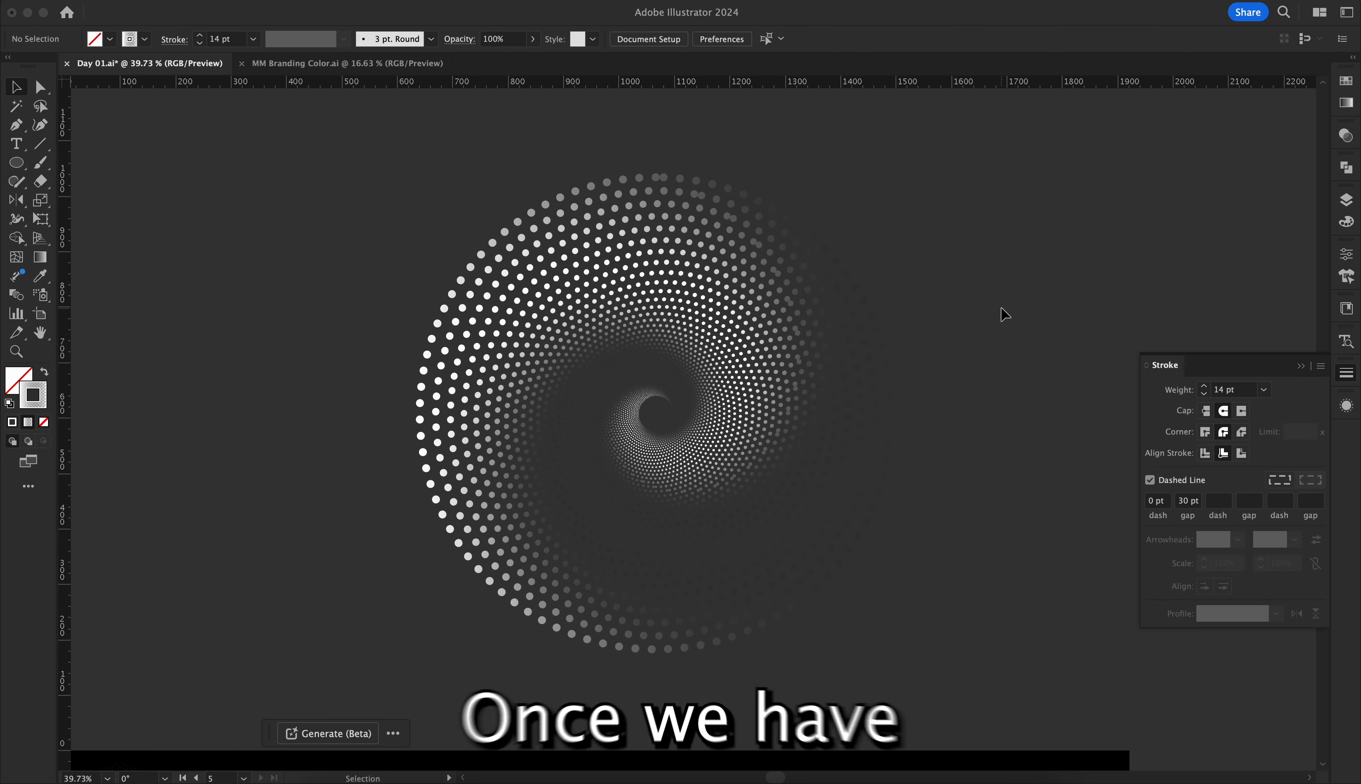
Step: Move the dotted white spiral onto the black square SPIRAL ART artboard
scroll(1018, 318, right, 5)
scroll(605, 286, down, 1)
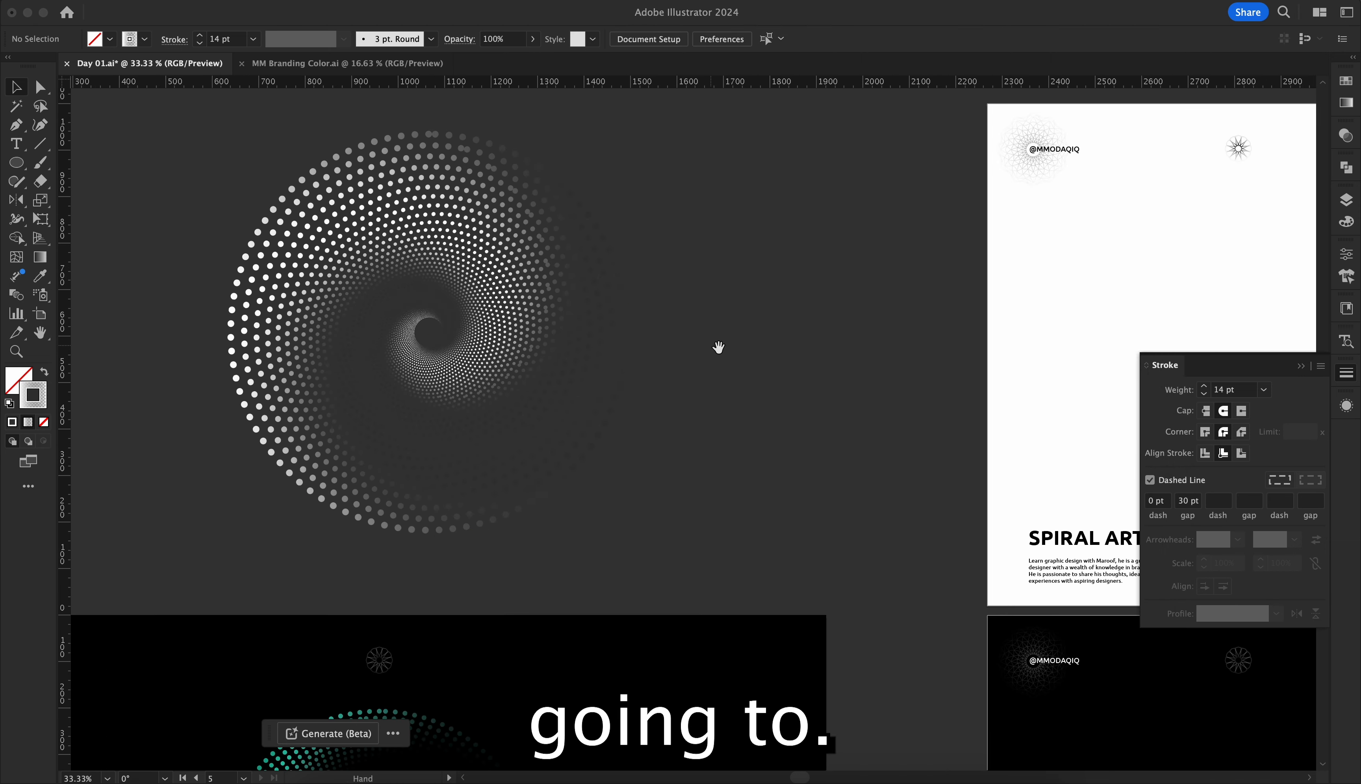
scroll(716, 349, down, 3)
drag(447, 212, 1143, 613)
drag(1096, 571, 621, 218)
drag(623, 168, 712, 354)
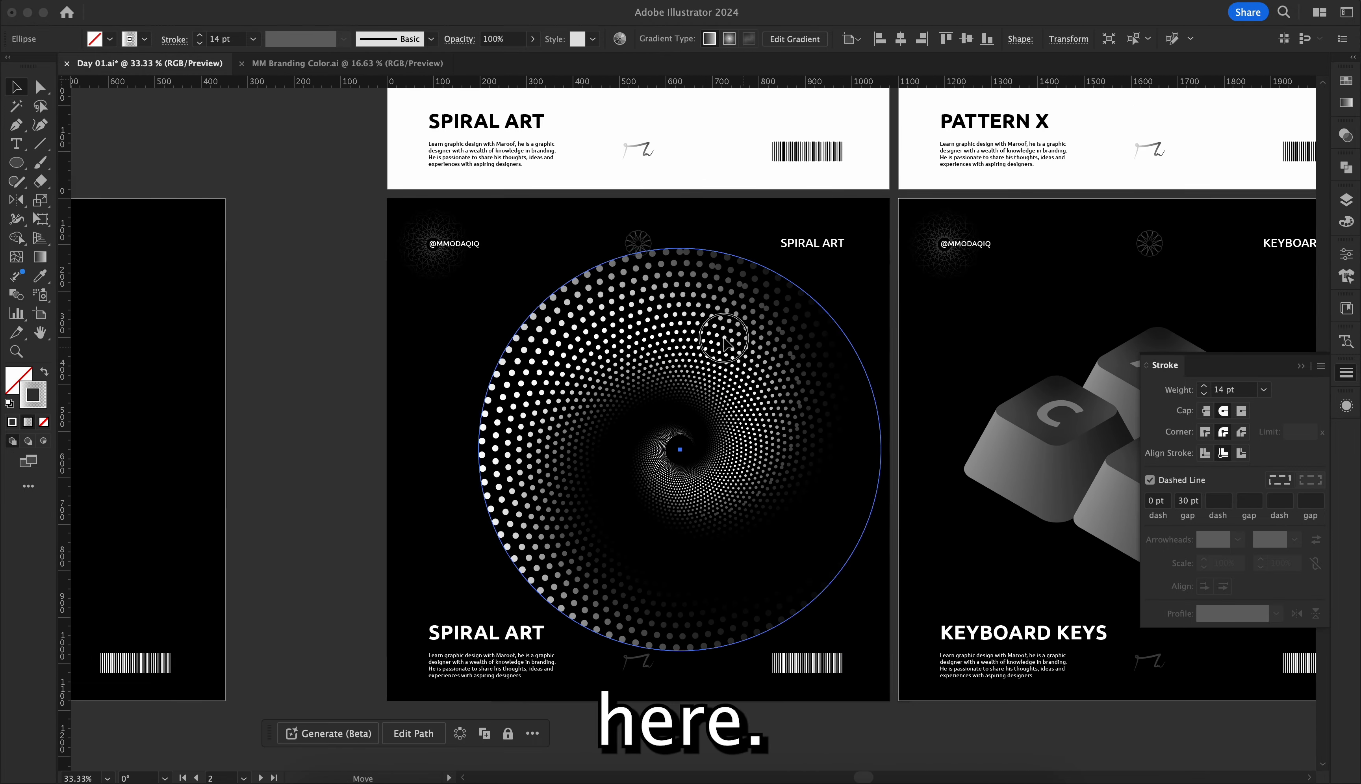
Step: Scale the spiral down proportionally to about 715 px wide and place it between the artboard's header and its title
drag(847, 232, 800, 281)
drag(714, 317, 709, 355)
click(829, 329)
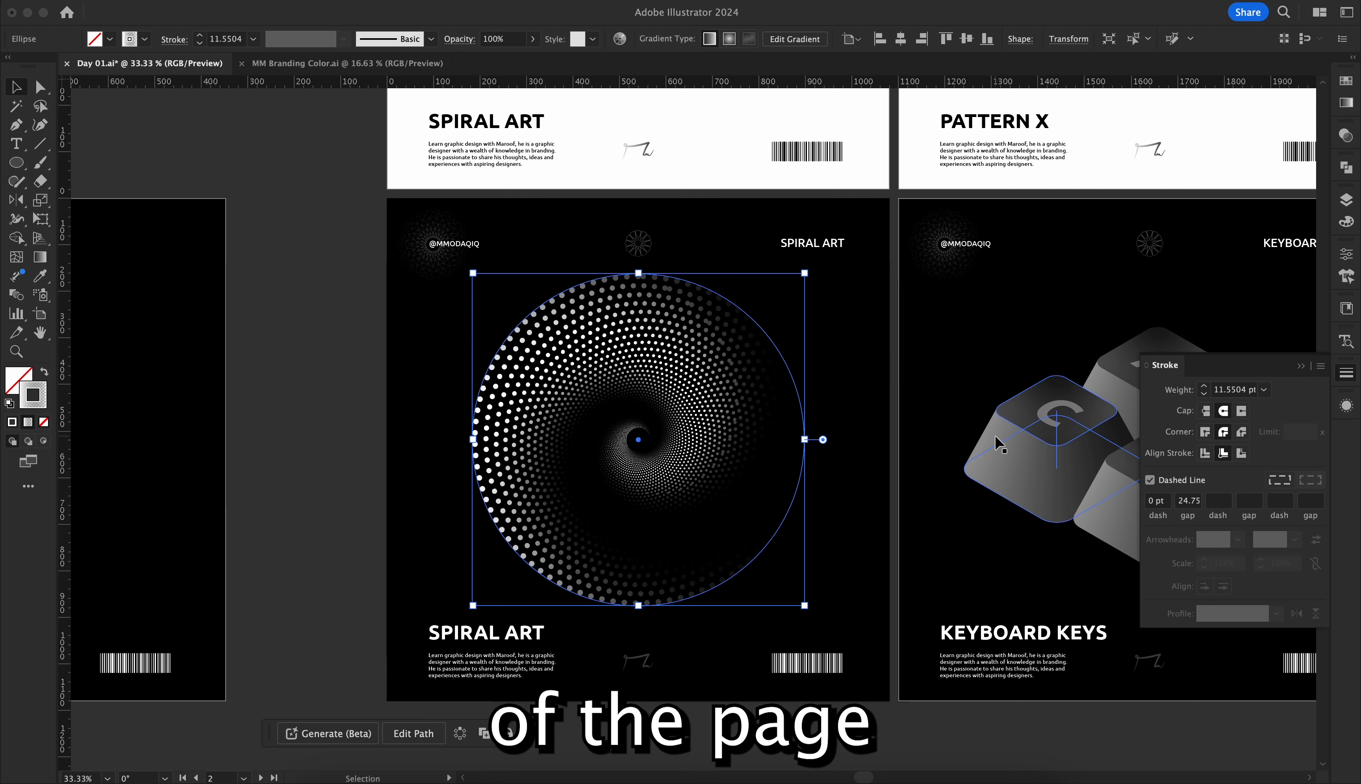
Step: Set alignment relative to the artboard and center the spiral vertically on it
click(1346, 378)
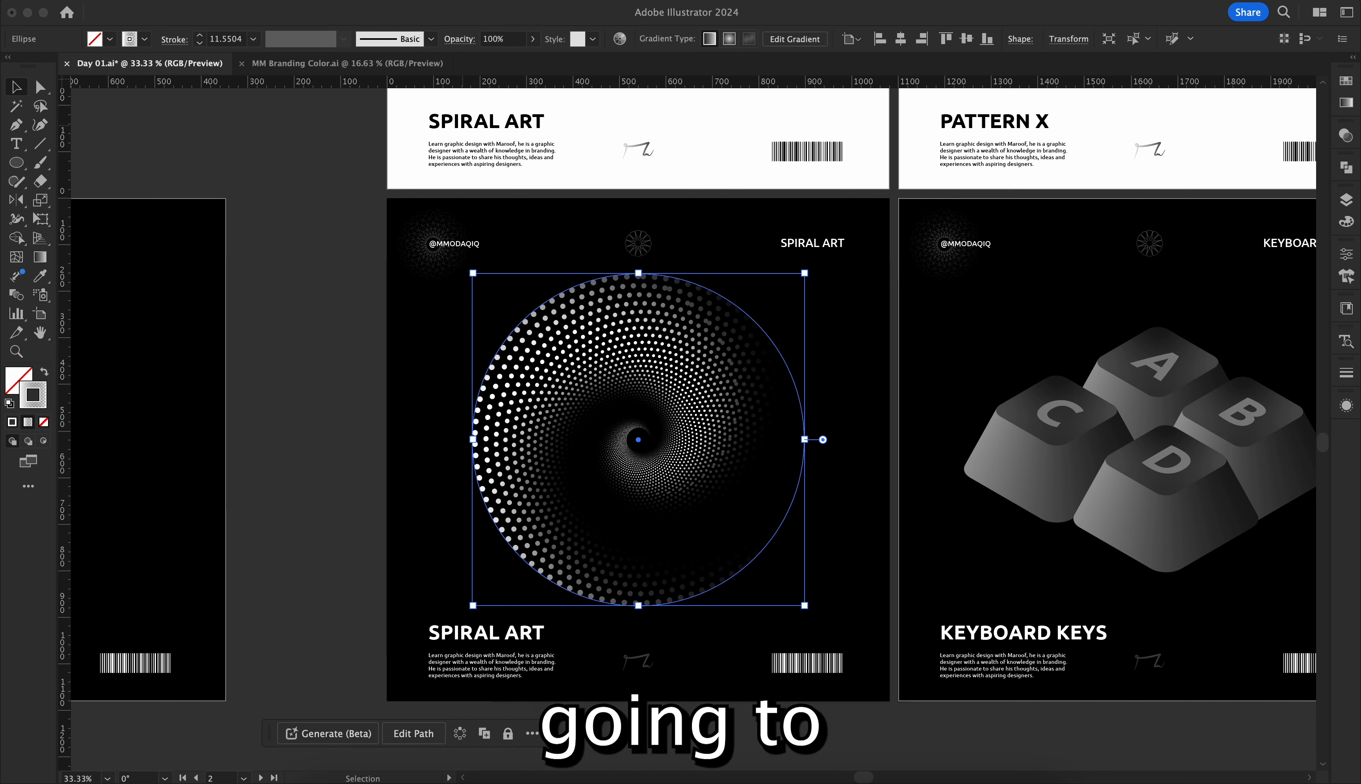
click(401, 0)
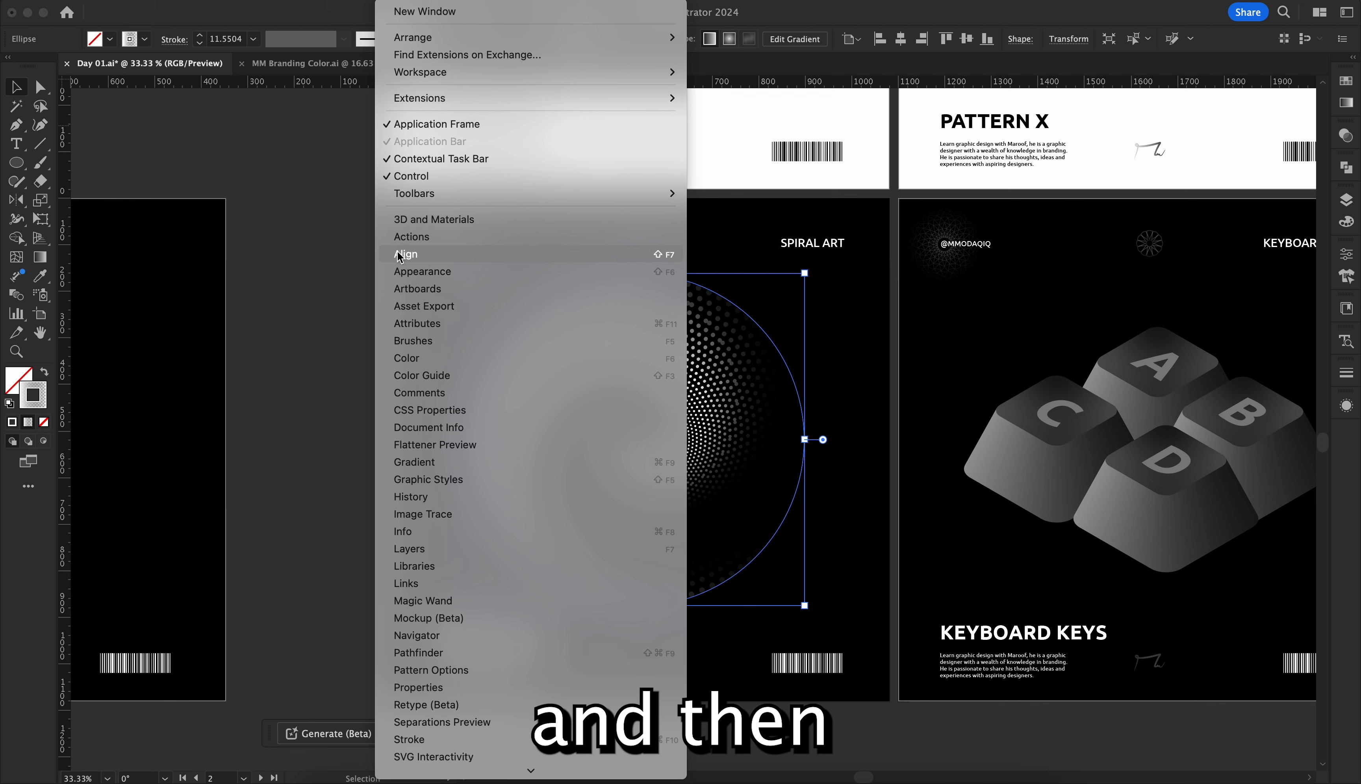
click(417, 254)
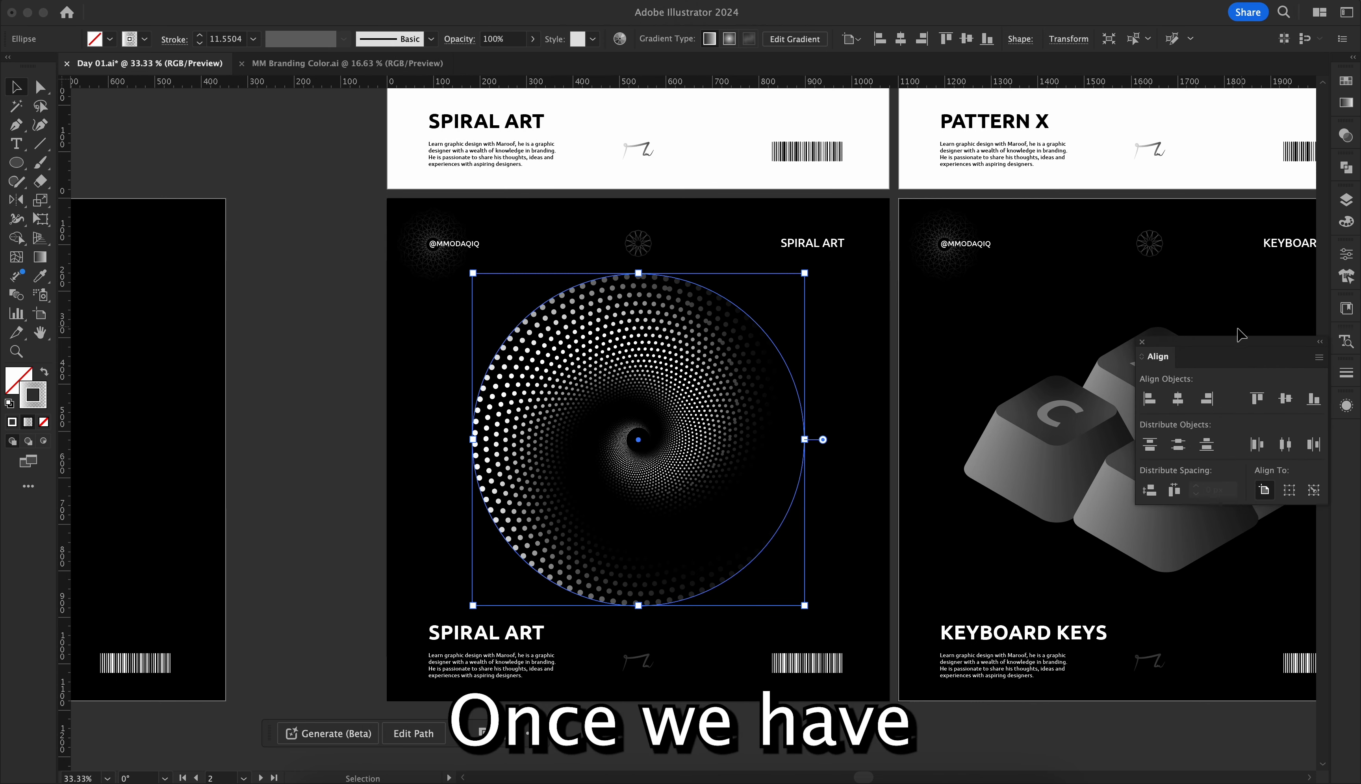
click(1264, 491)
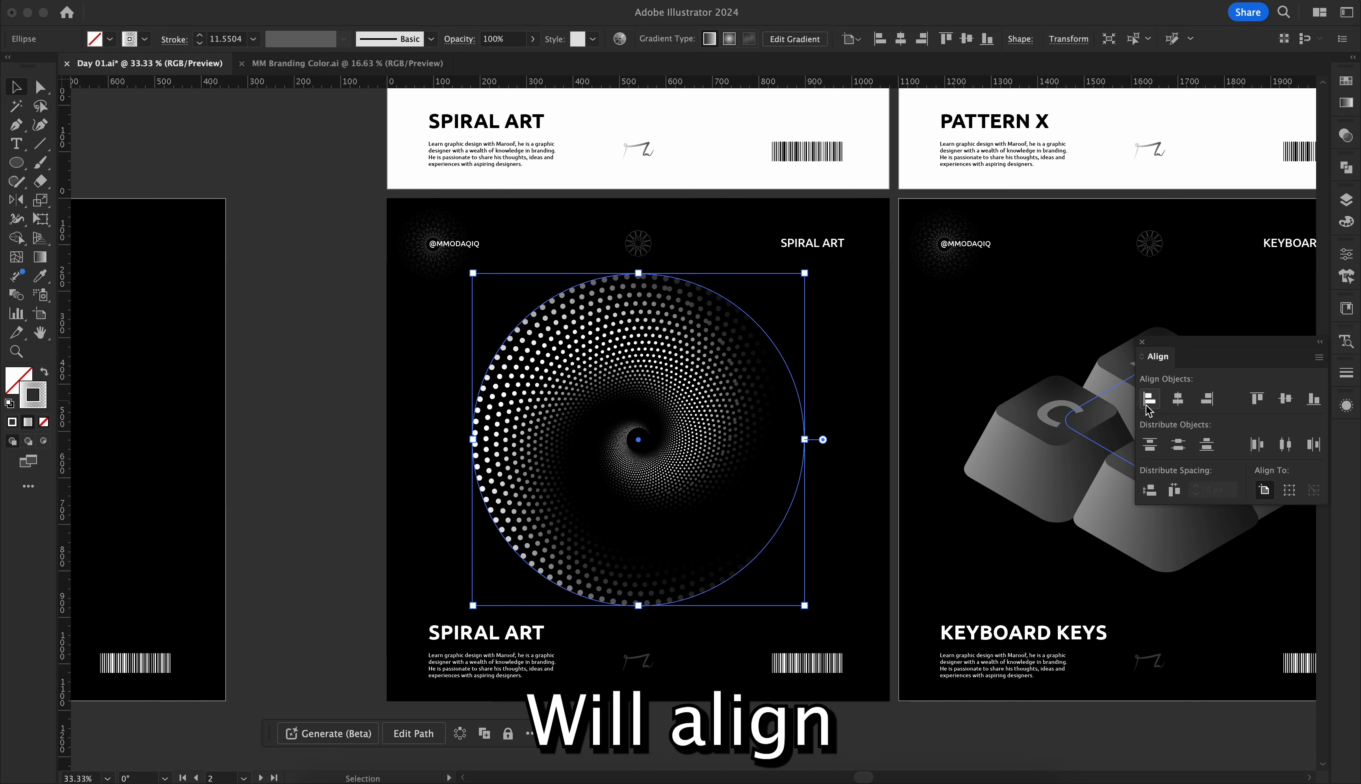
click(1285, 401)
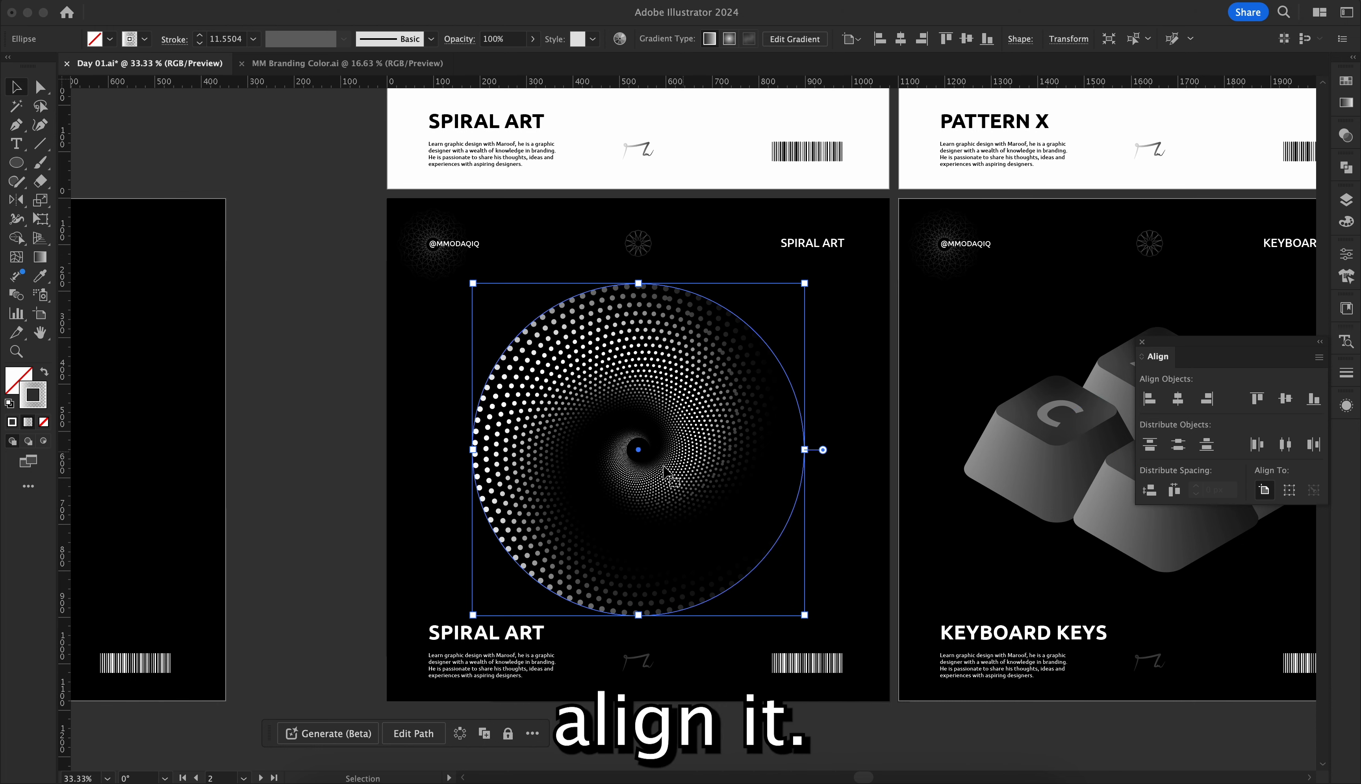
Step: Try left and right alignment before centering the spiral horizontally on the artboard, and dock the Align panel
click(1150, 398)
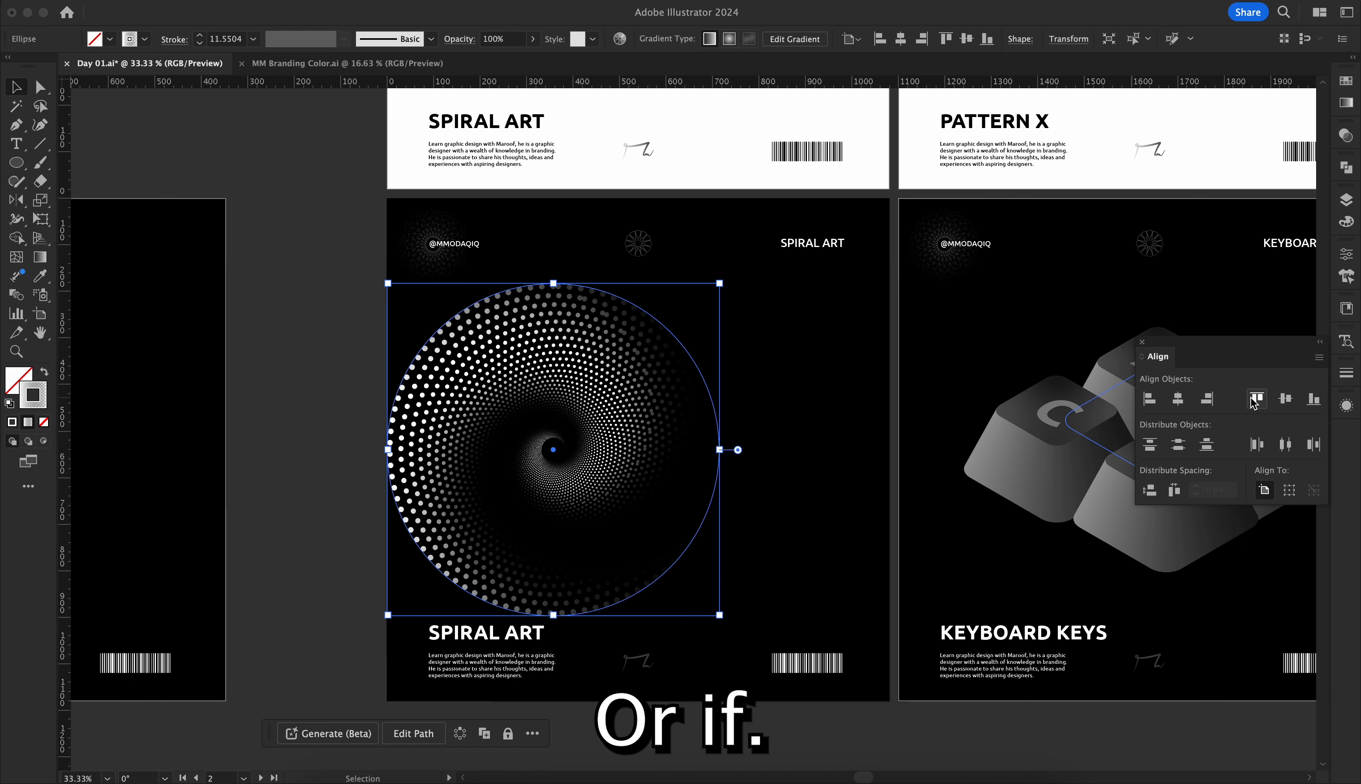
click(1209, 399)
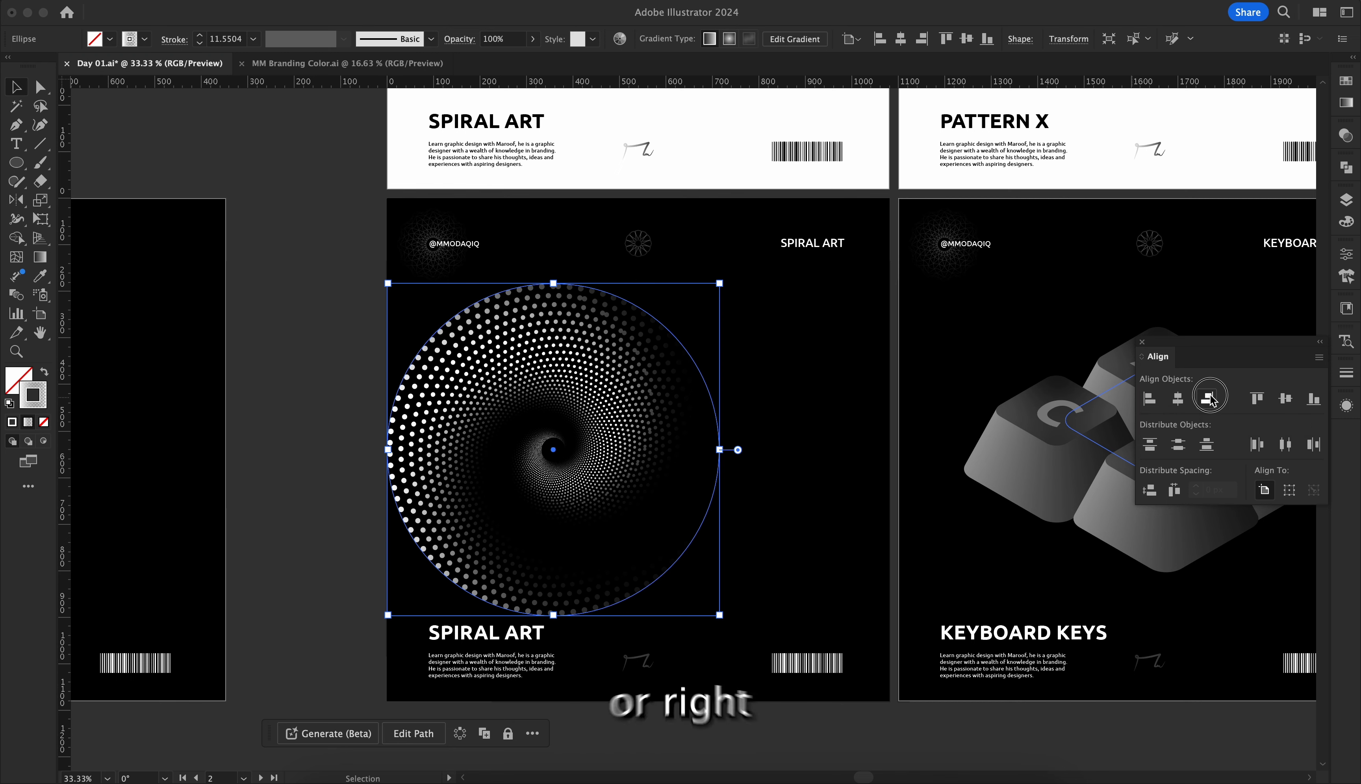
click(1178, 398)
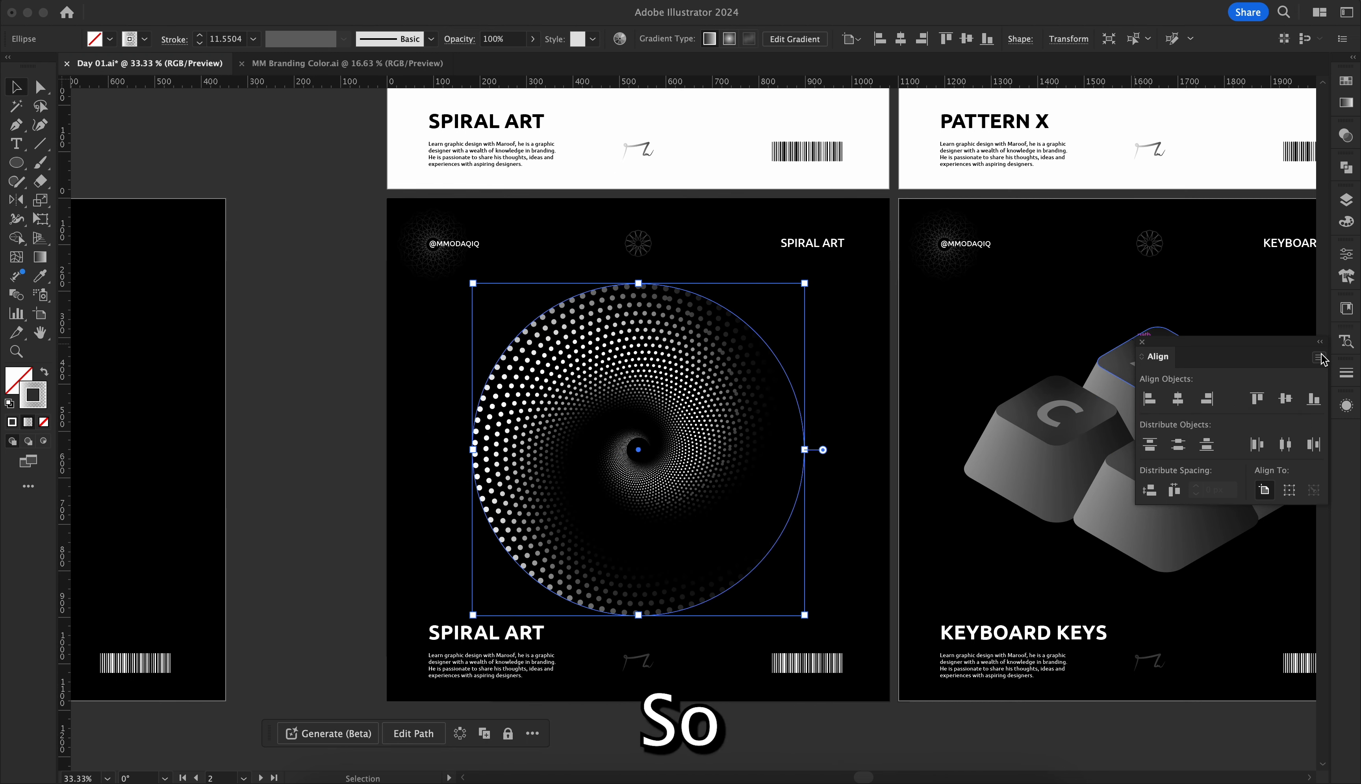
drag(1172, 350, 1344, 434)
click(855, 376)
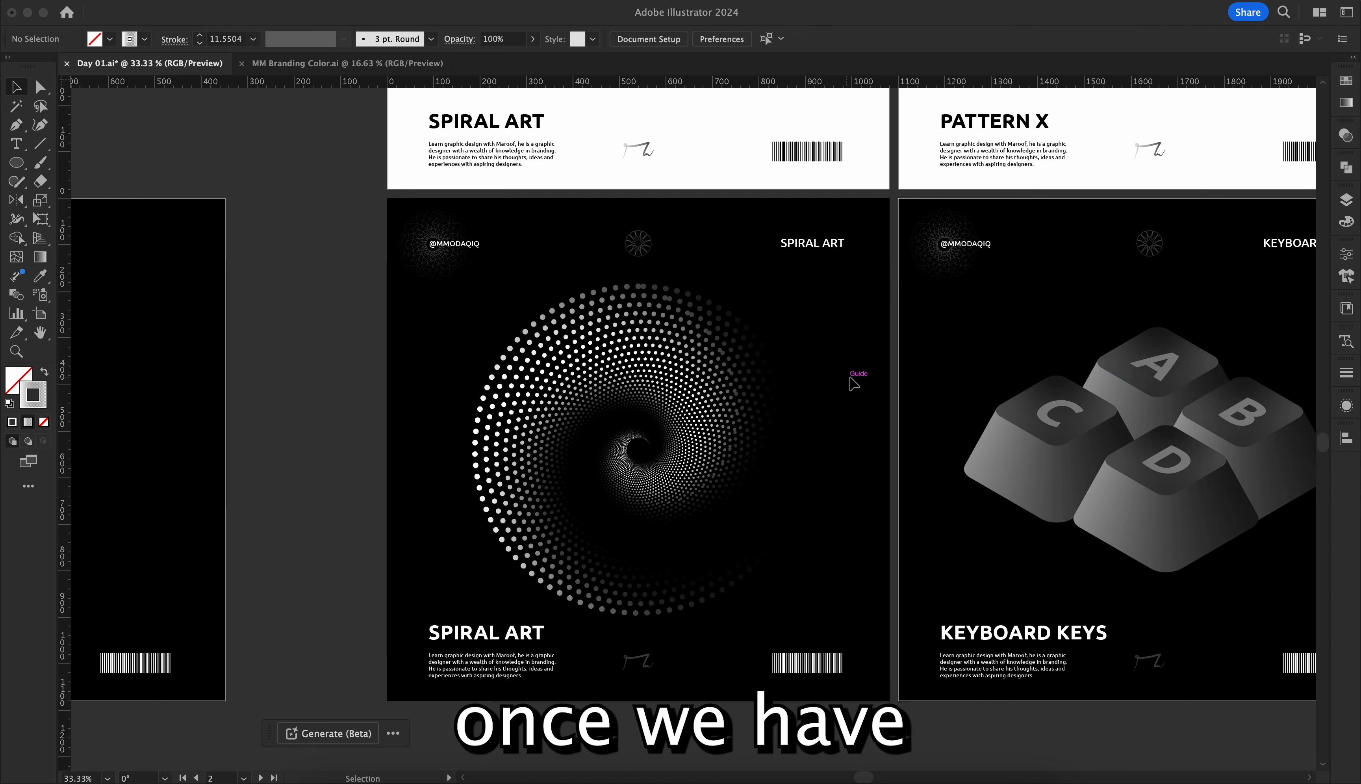
Step: Delete the green dotted spiral from the wide black artboard
scroll(702, 371, left, 12)
scroll(702, 371, down, 2)
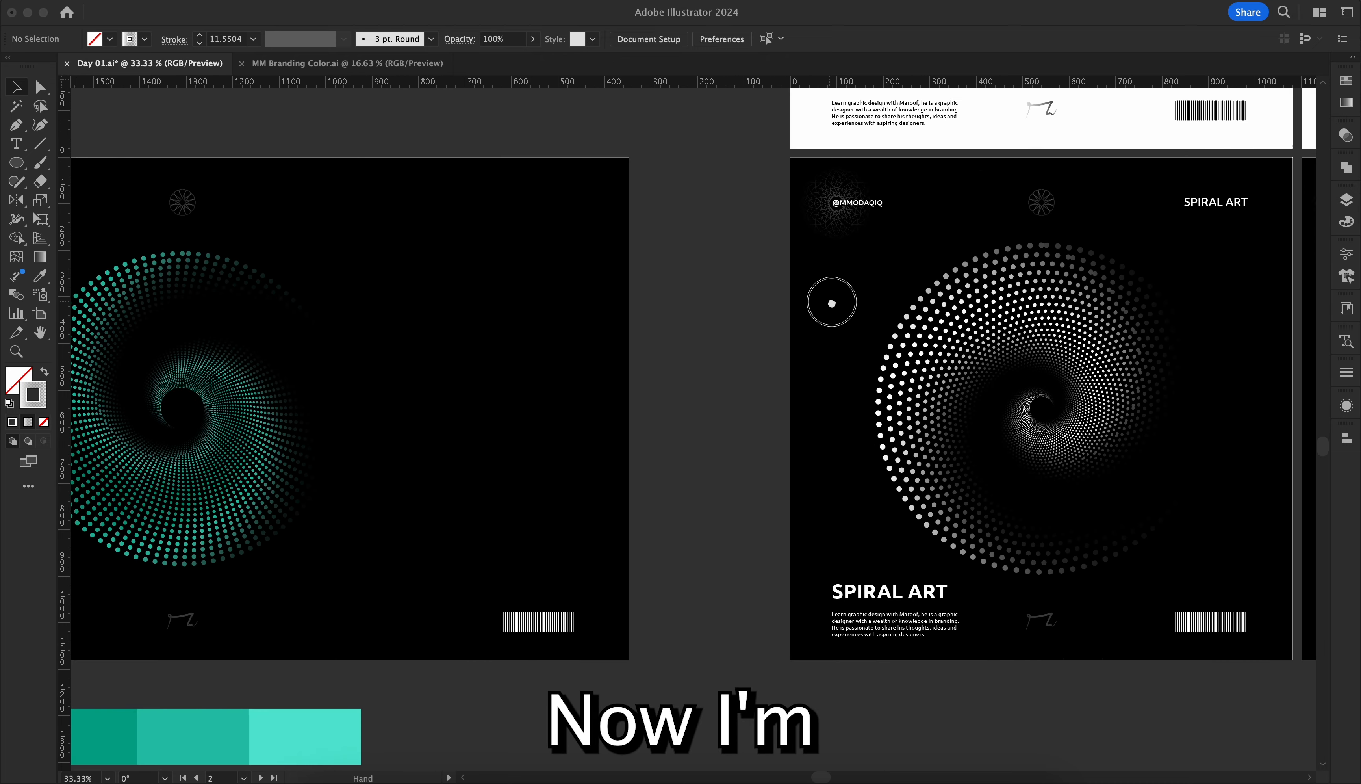
click(495, 358)
key(Delete)
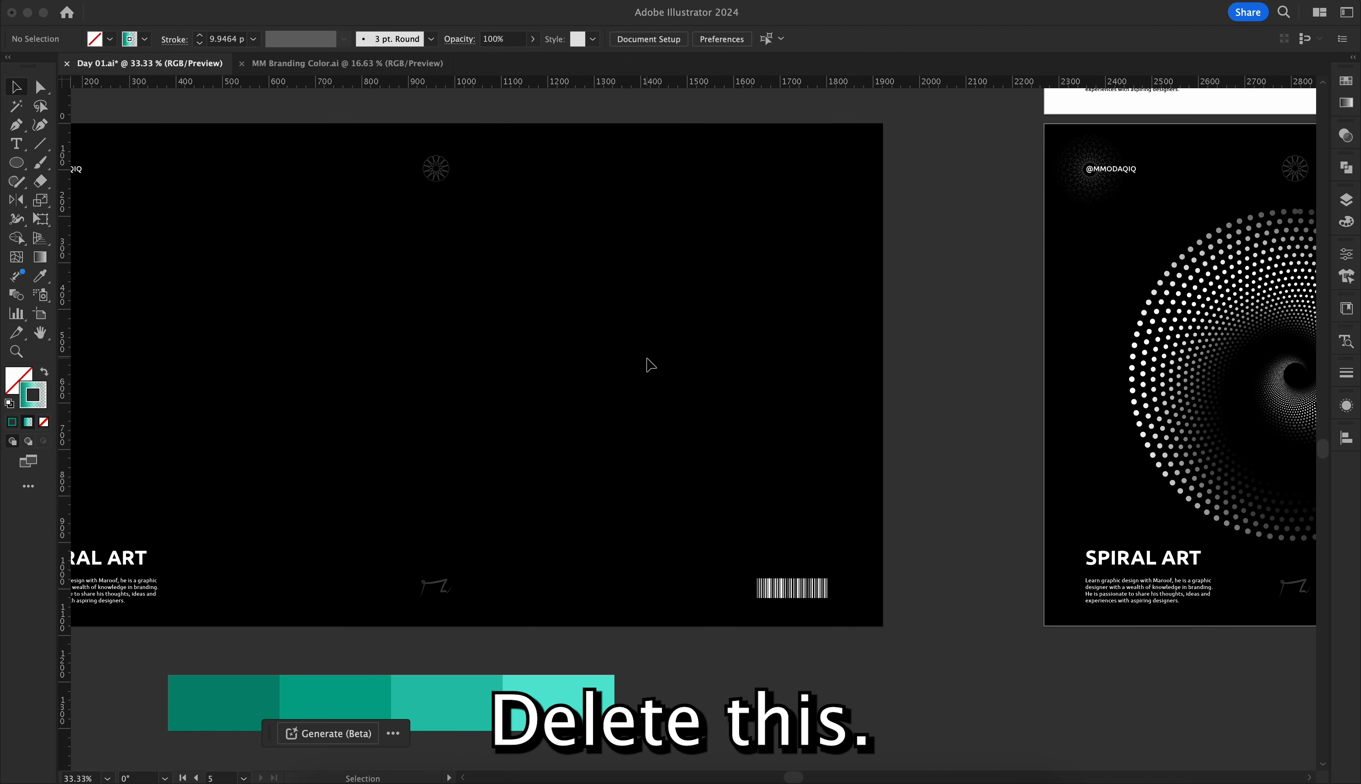
Step: Try duplicating the white spiral onto the wide black artboard, and undo the copy
drag(1233, 291, 369, 297)
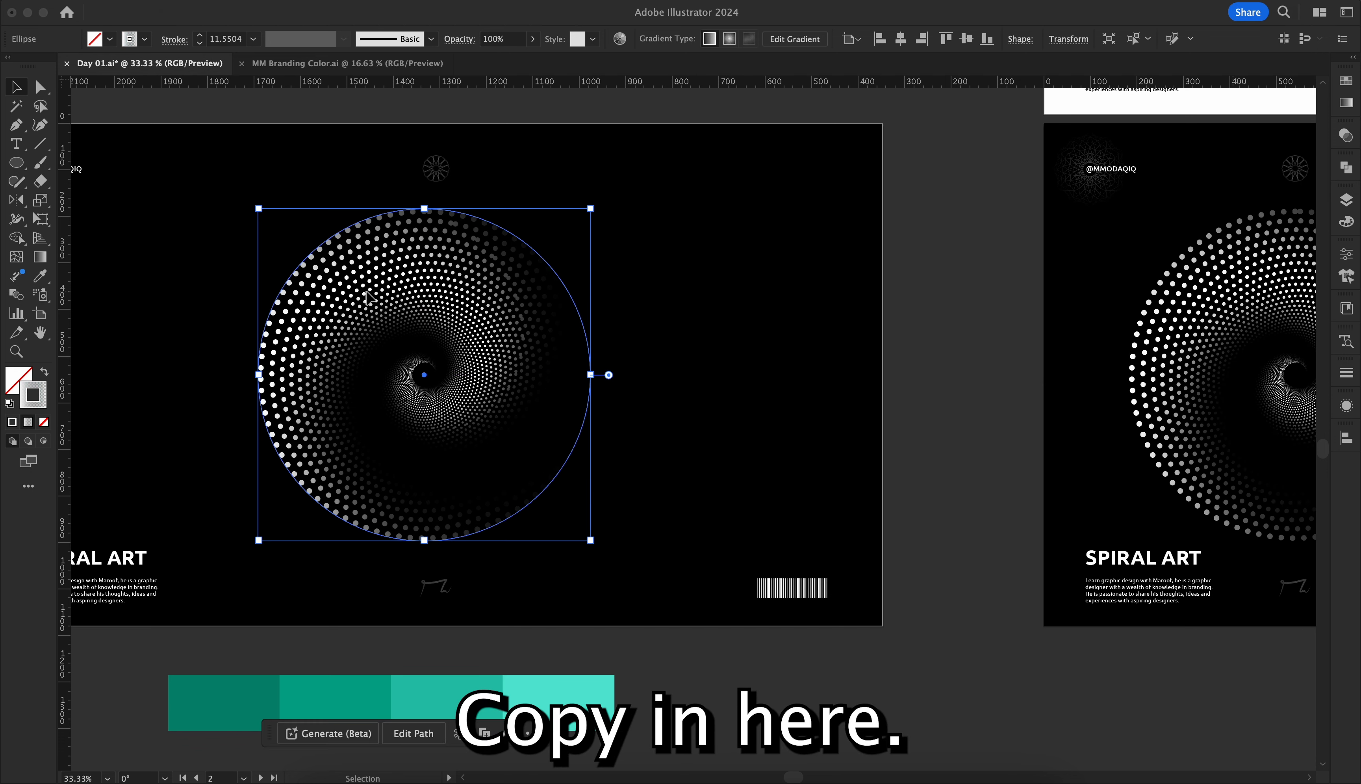
click(720, 261)
key(super+z)
key(super+z)
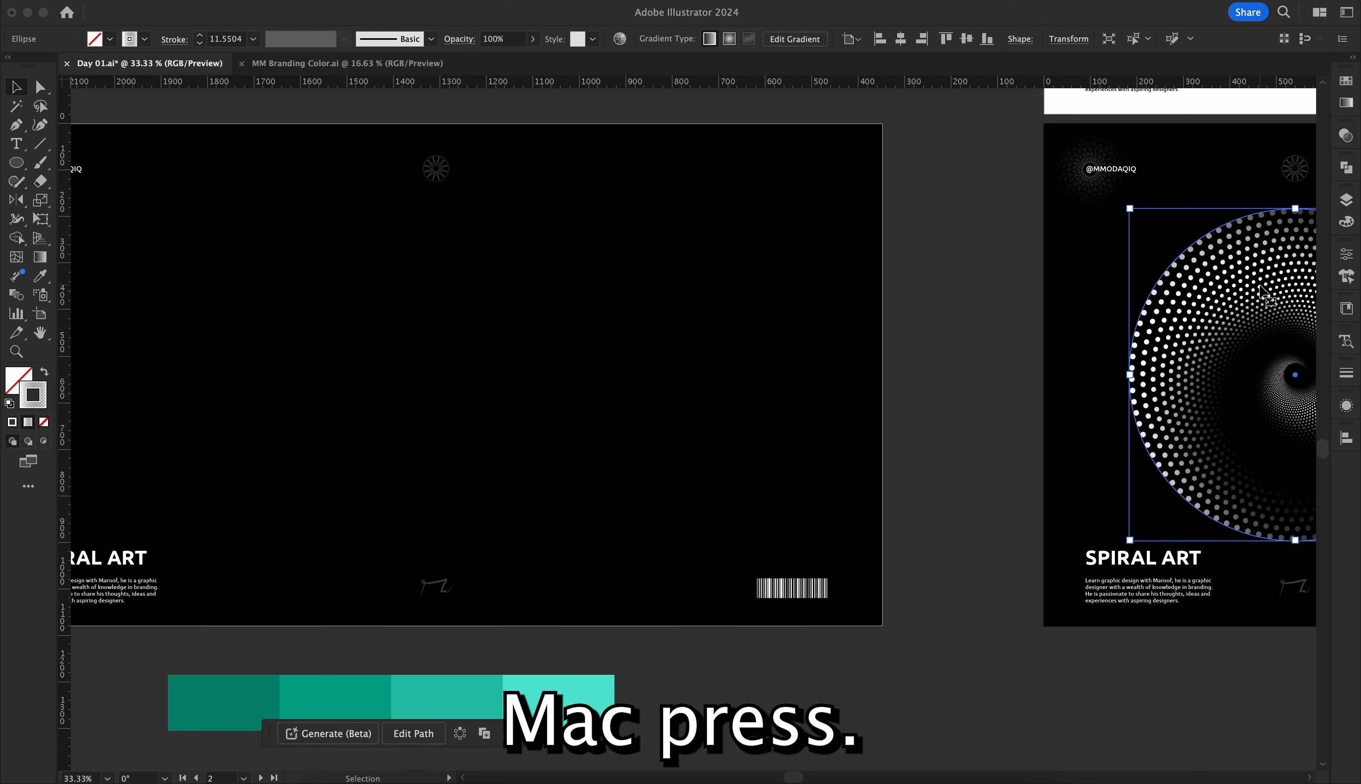
Step: Duplicate the white spiral onto the wide black artboard, lined up beneath the emblem at the artboard's upper center
drag(1282, 284, 415, 278)
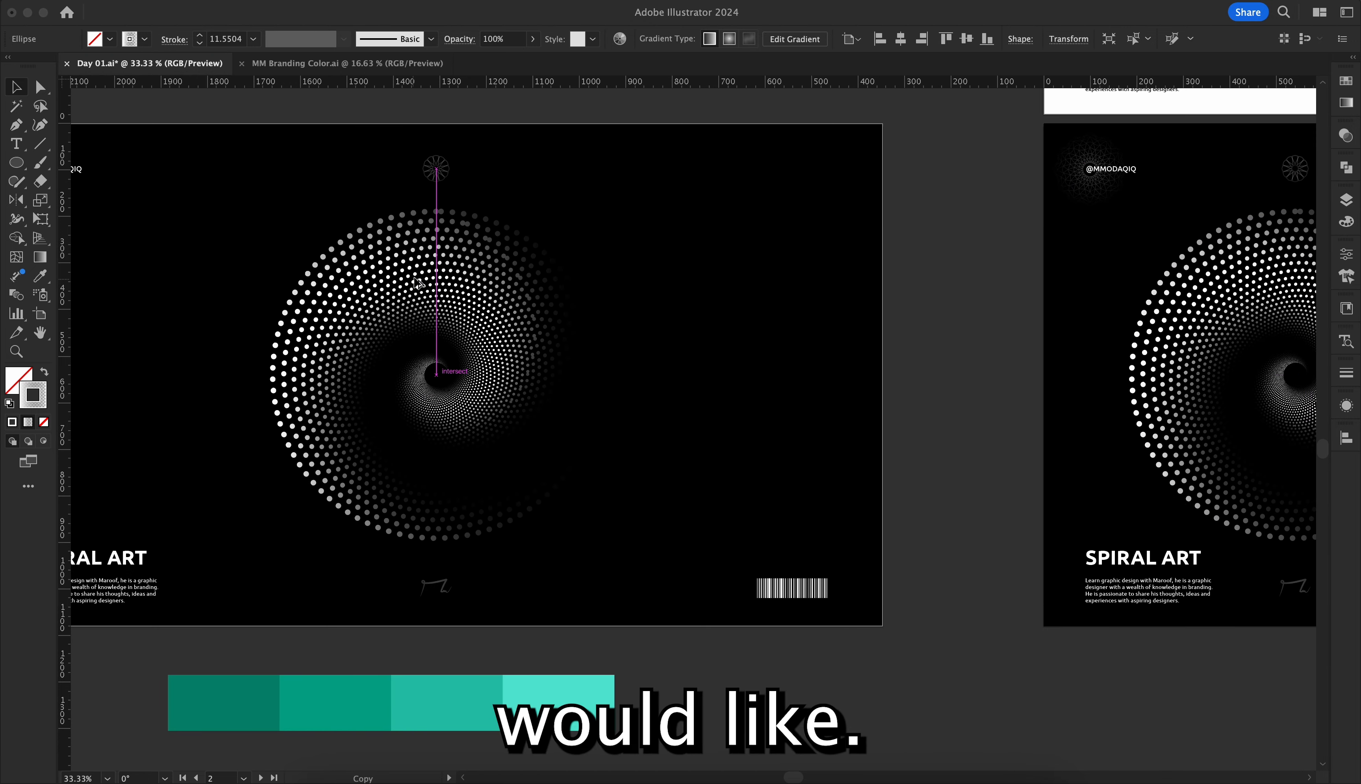
click(787, 276)
drag(655, 256, 776, 263)
Step: Center the copied spiral vertically on the wide artboard and leave it selected
click(635, 313)
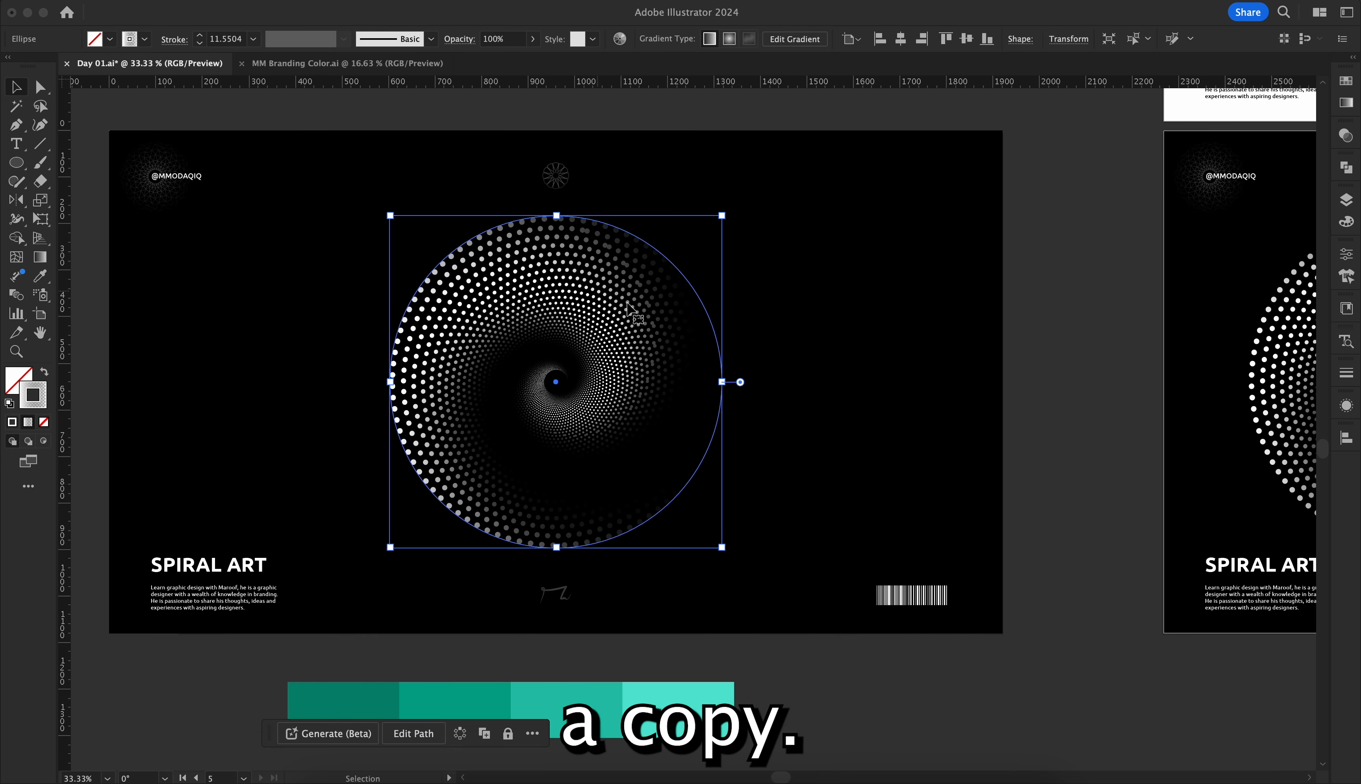
click(1346, 437)
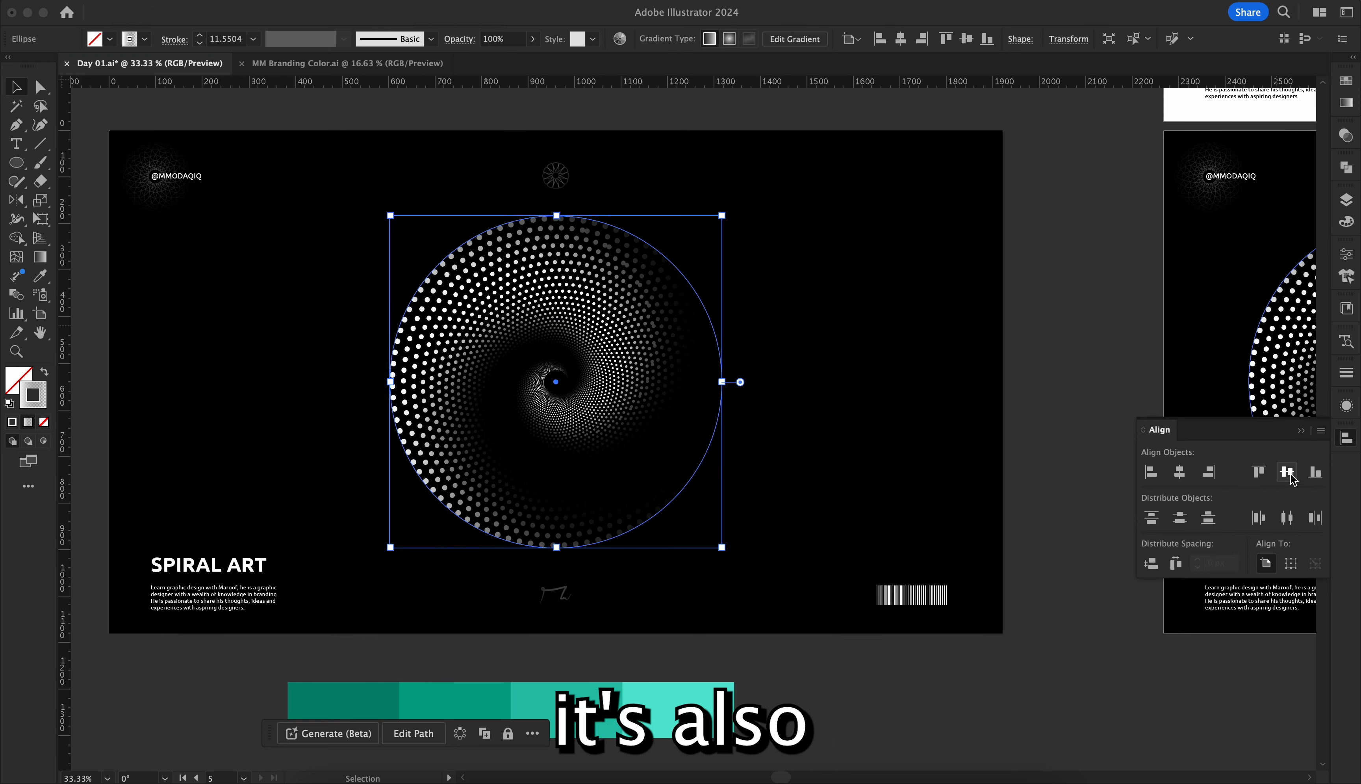
click(878, 300)
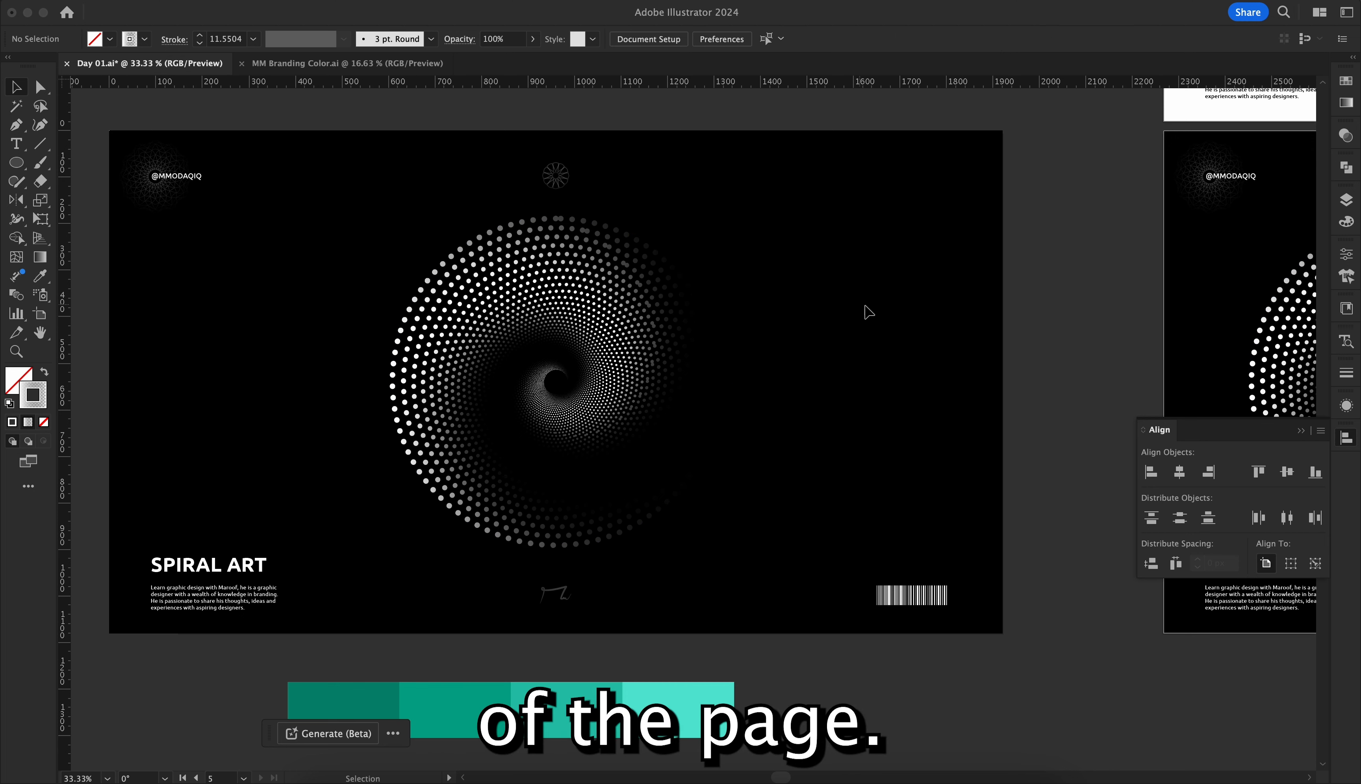
click(664, 377)
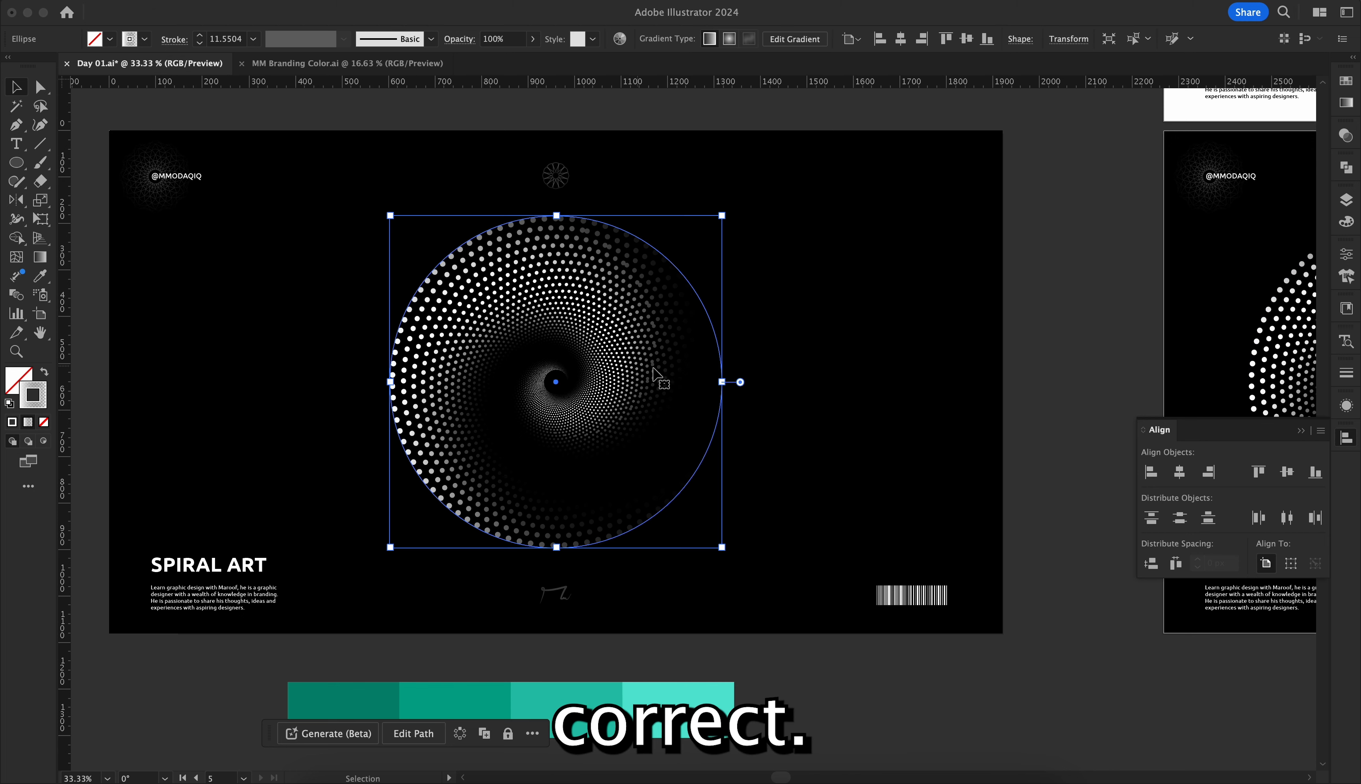
scroll(620, 368, up, 1)
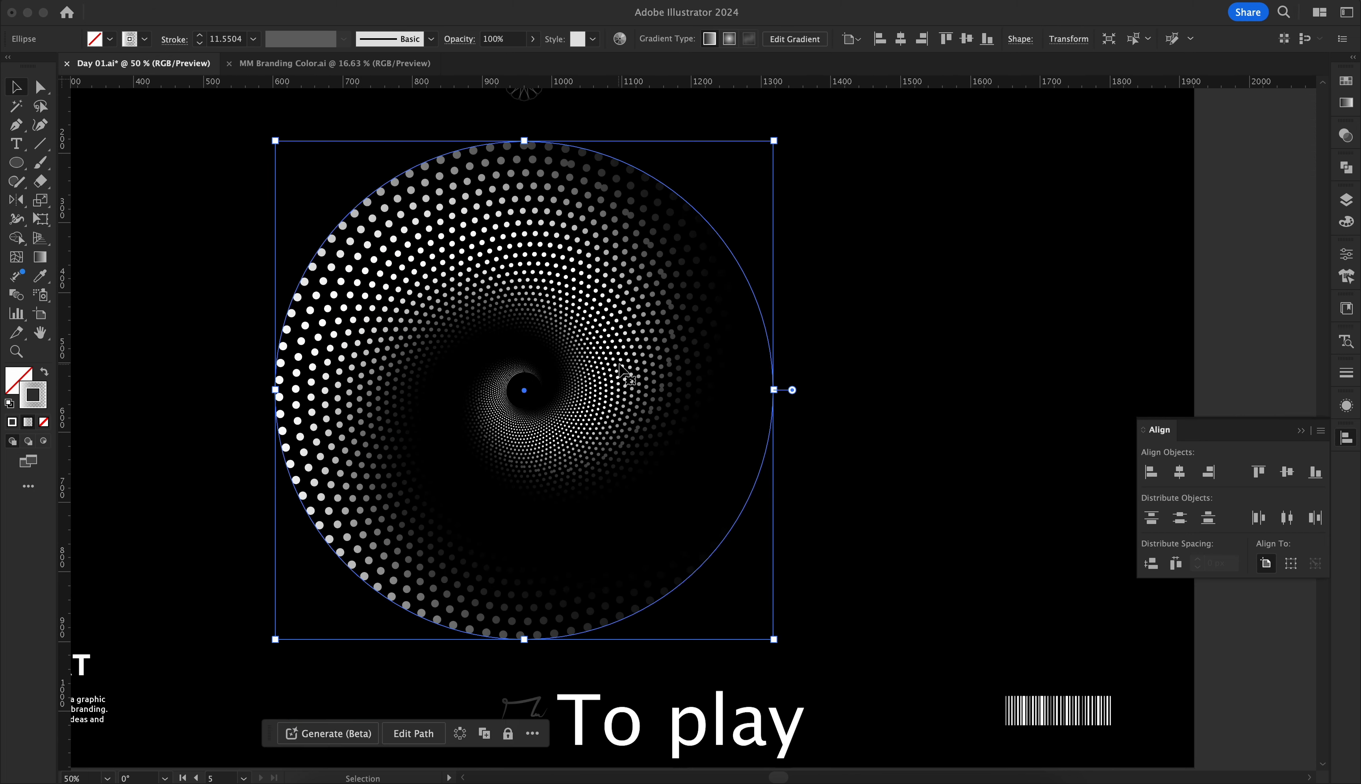
Step: Select the white dotted spiral on the wide artboard and show its stroke gradient settings
drag(620, 365, 682, 388)
click(887, 354)
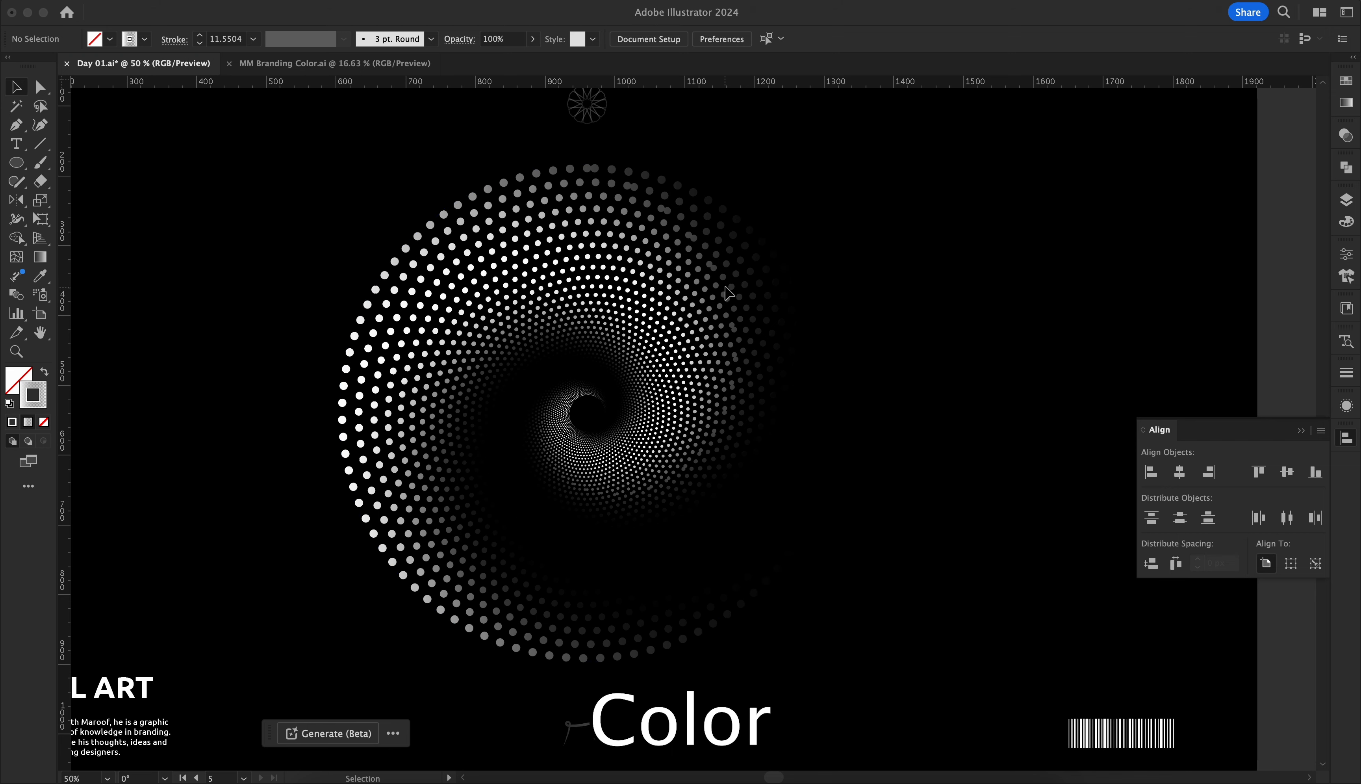
click(865, 275)
click(666, 349)
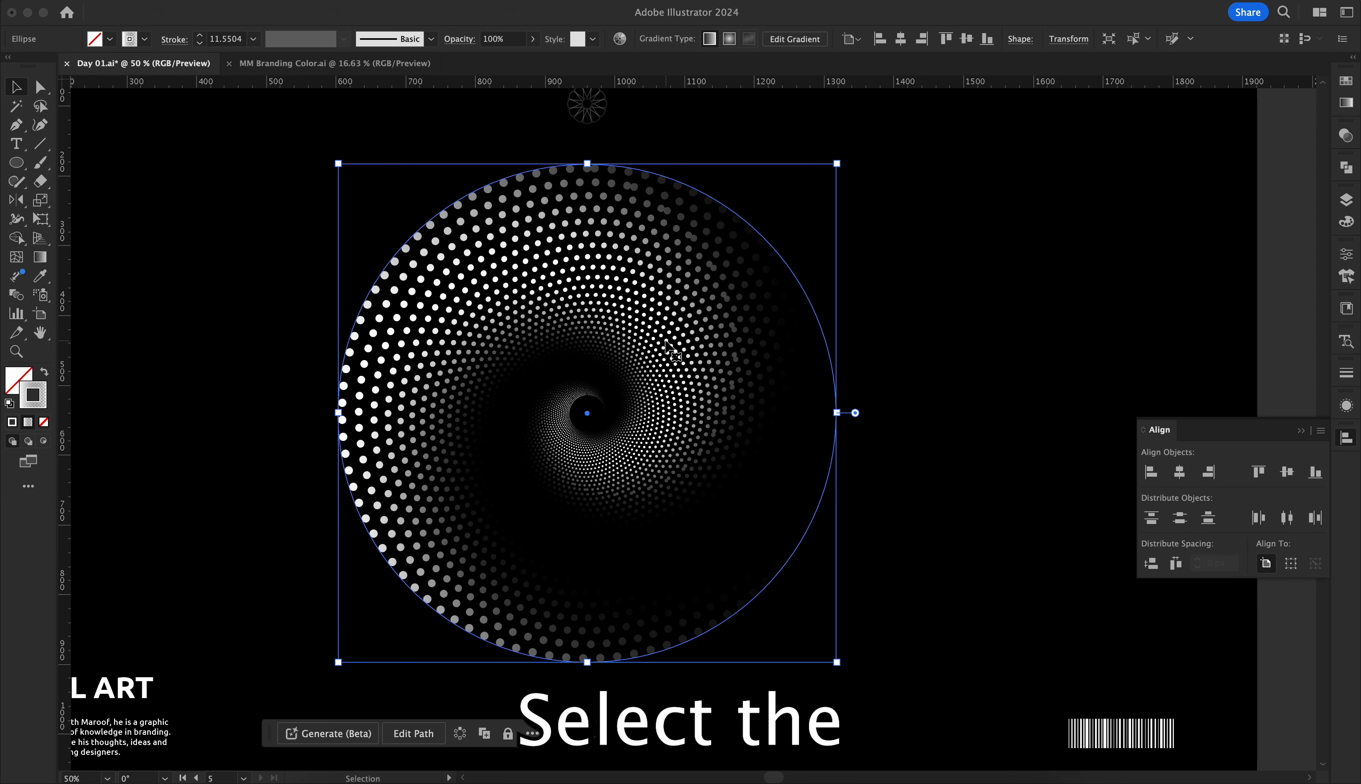
click(1346, 102)
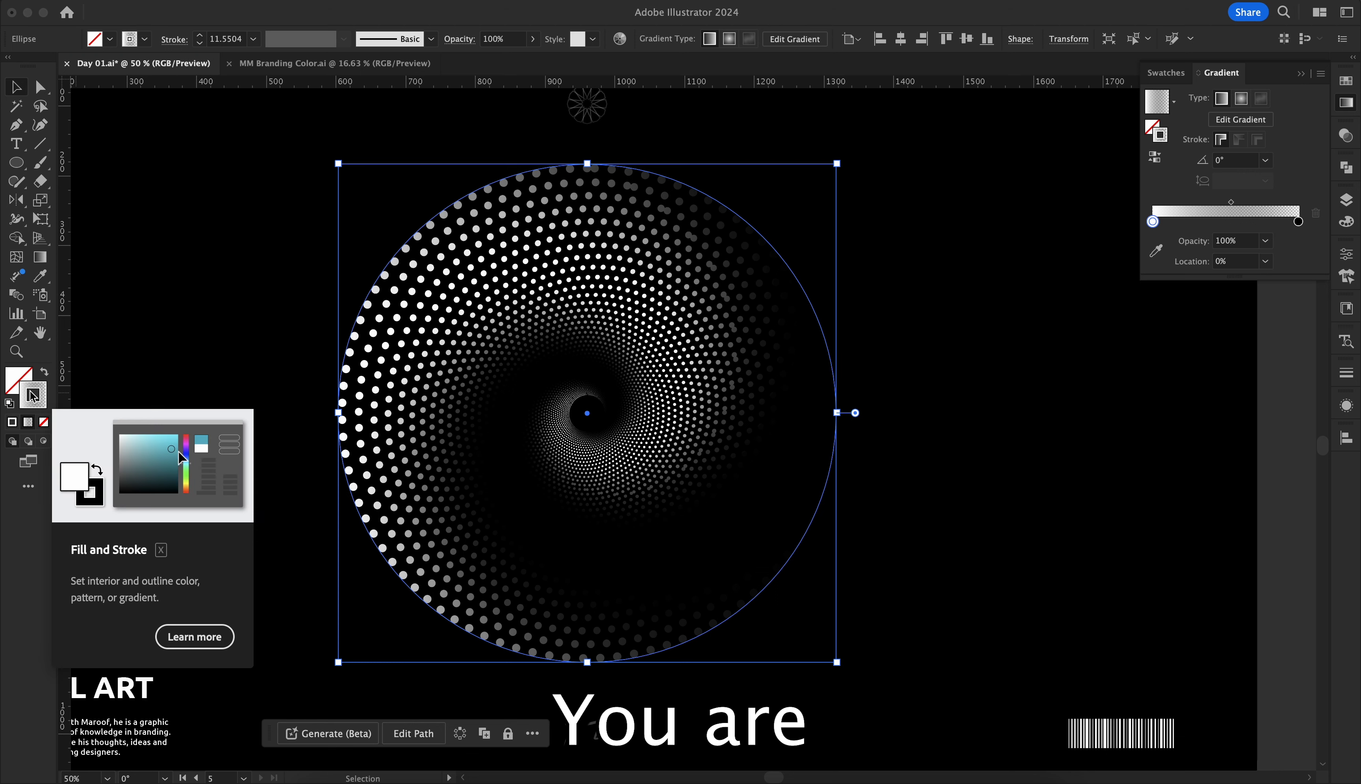
Step: Try applying the gradient to the spiral's fill, and clear the fill back to none
click(16, 378)
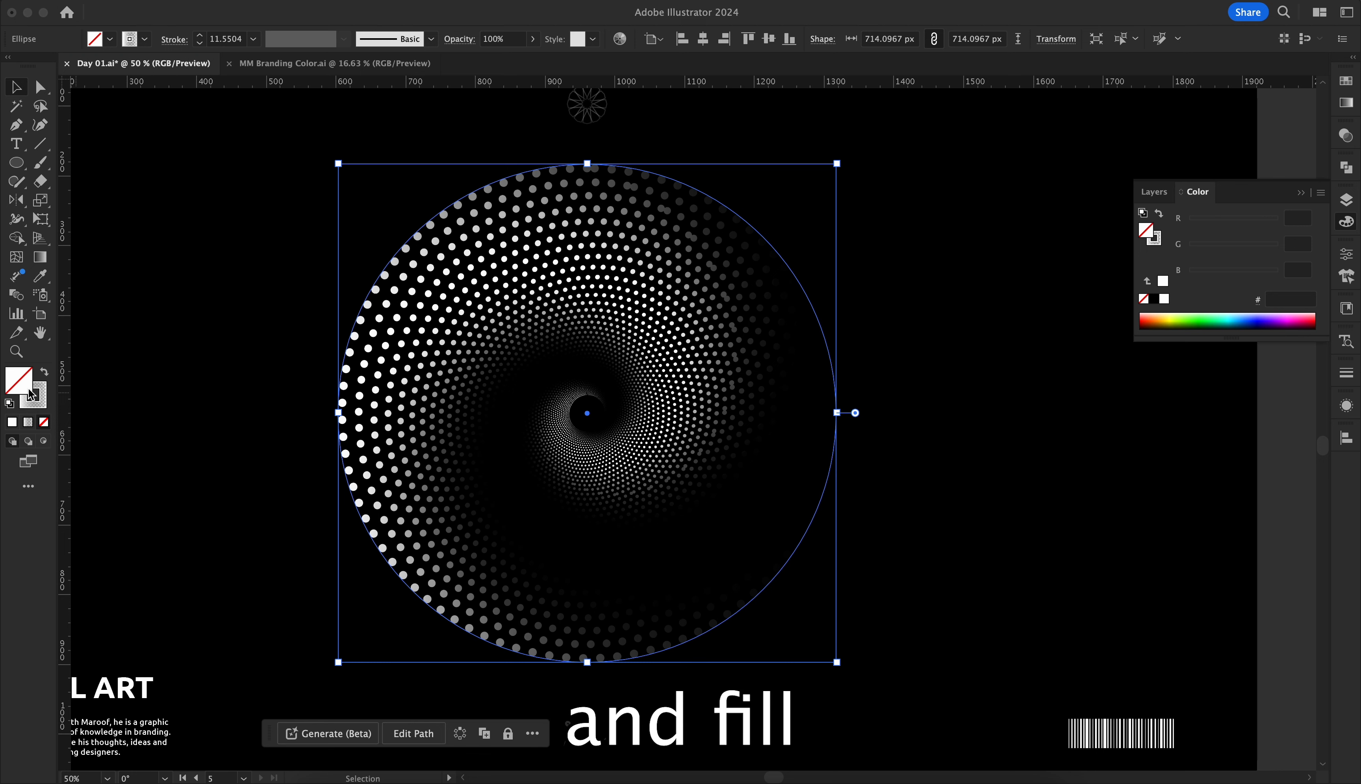
click(1350, 105)
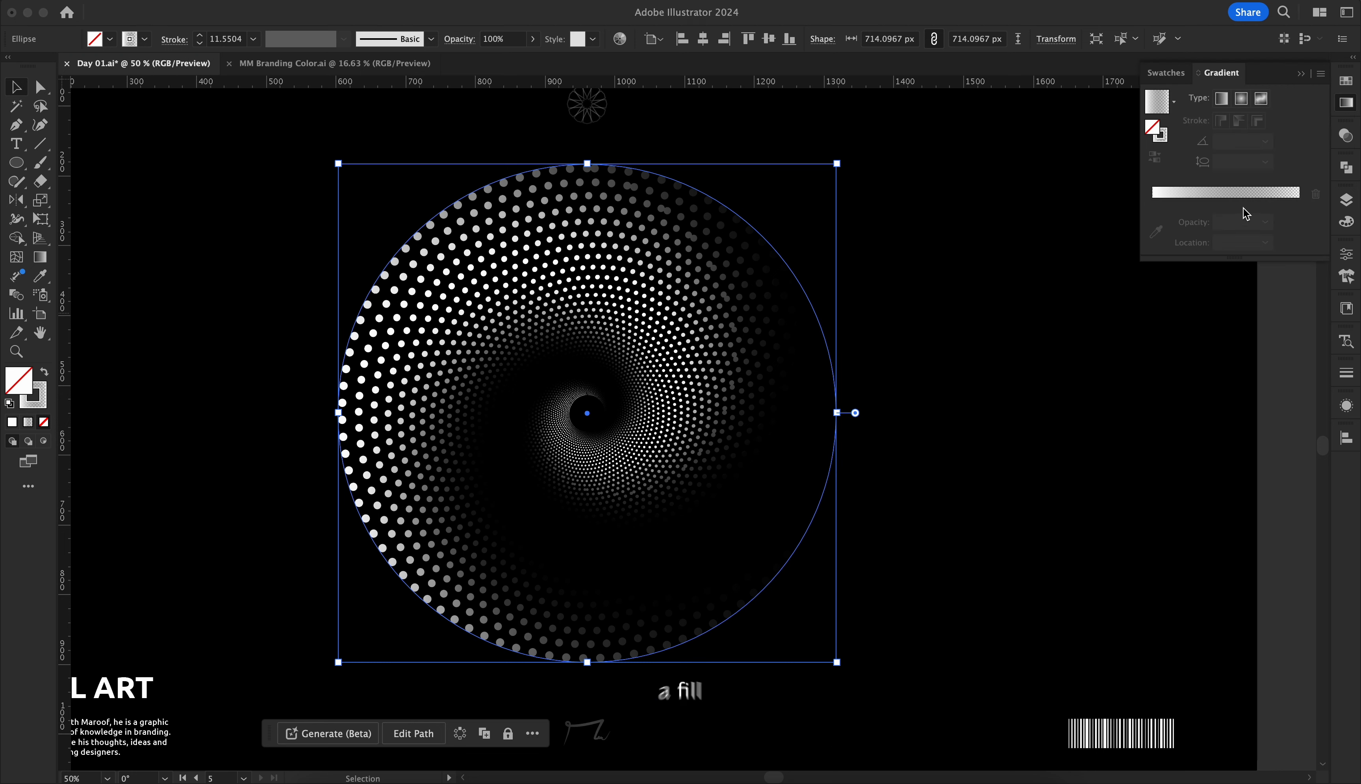
click(1212, 190)
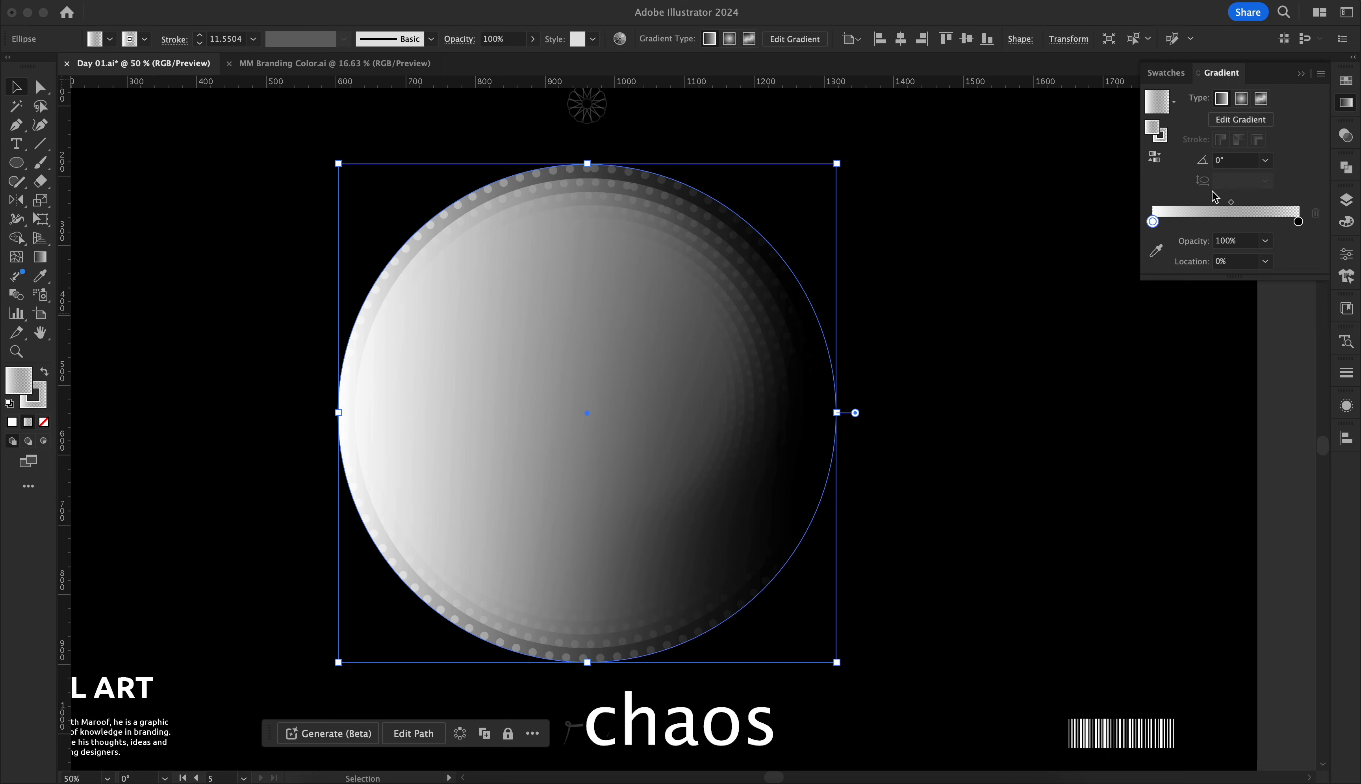
click(44, 421)
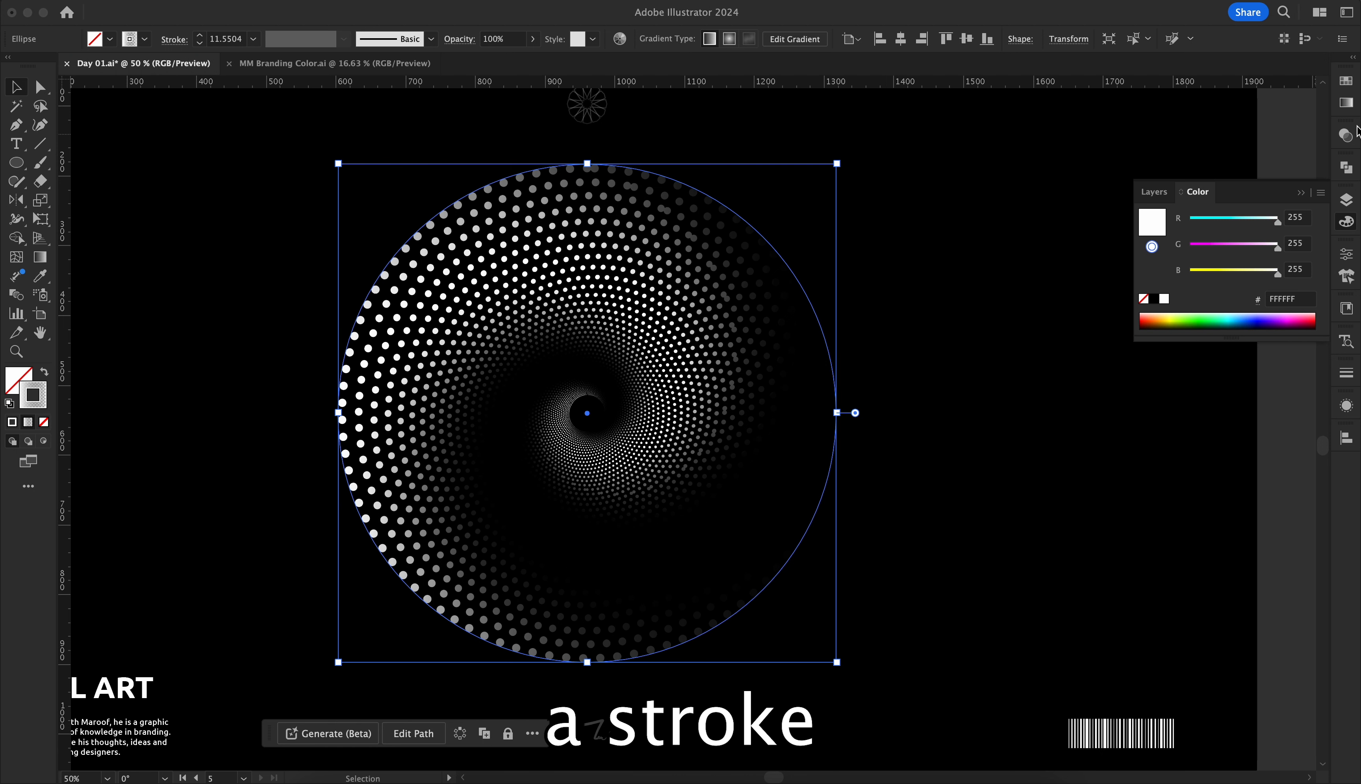
Step: Recolor the first stop of the spiral's stroke gradient to cyan (00FFFF) and deselect the spiral
click(1355, 104)
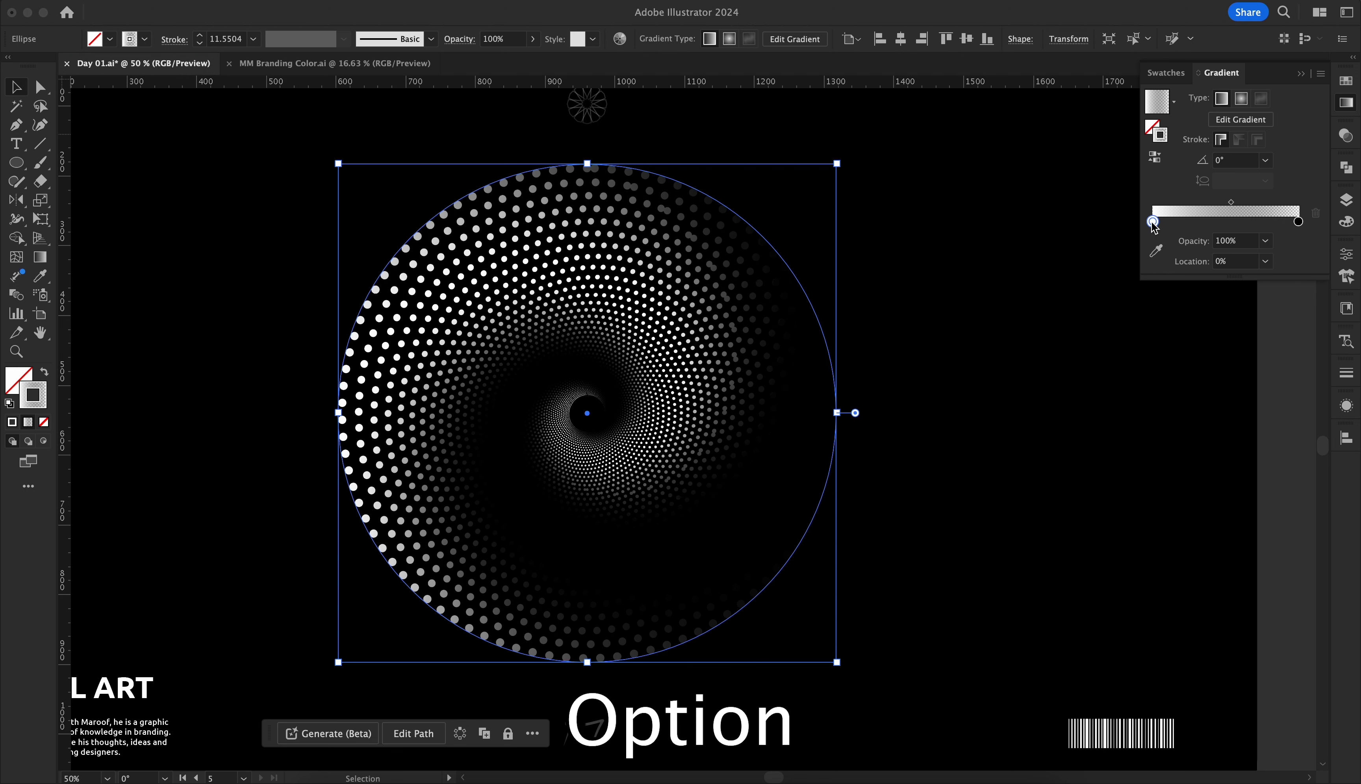
click(1298, 223)
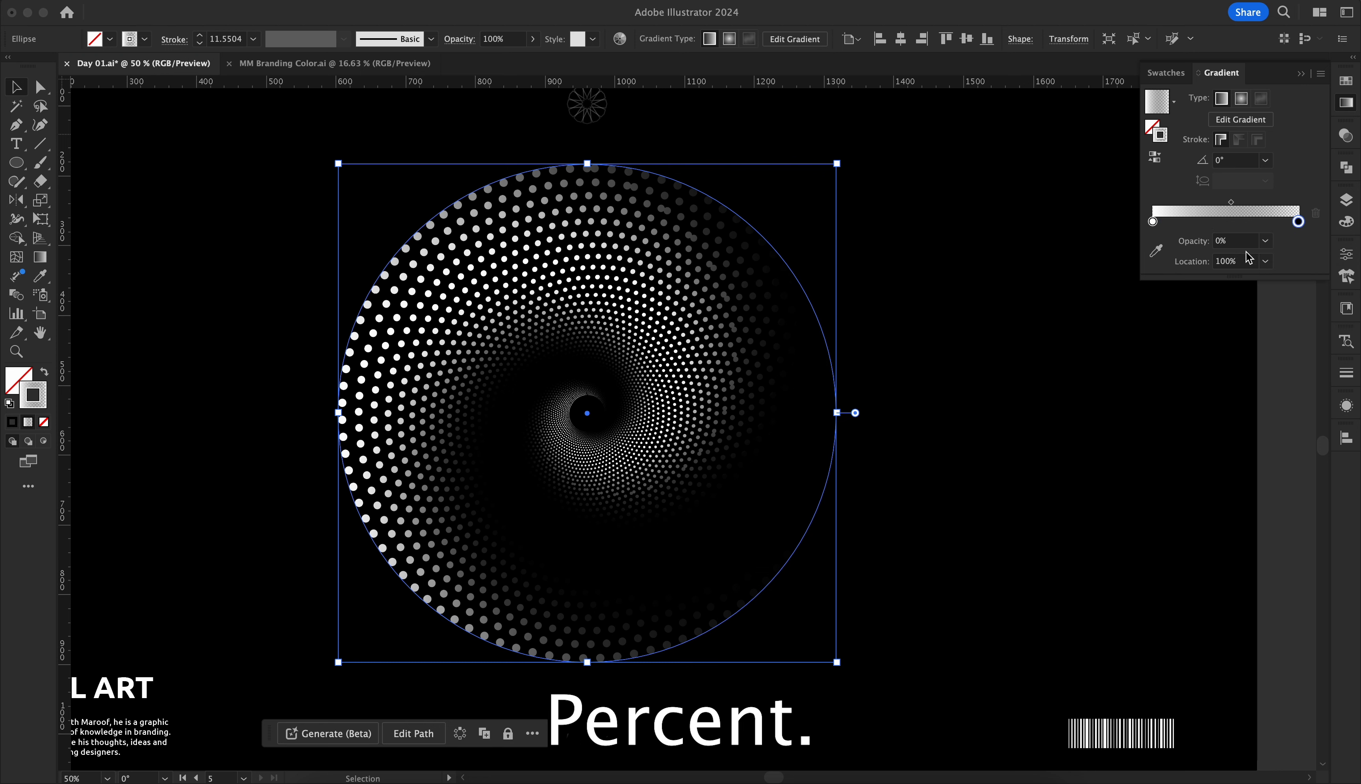
click(1153, 222)
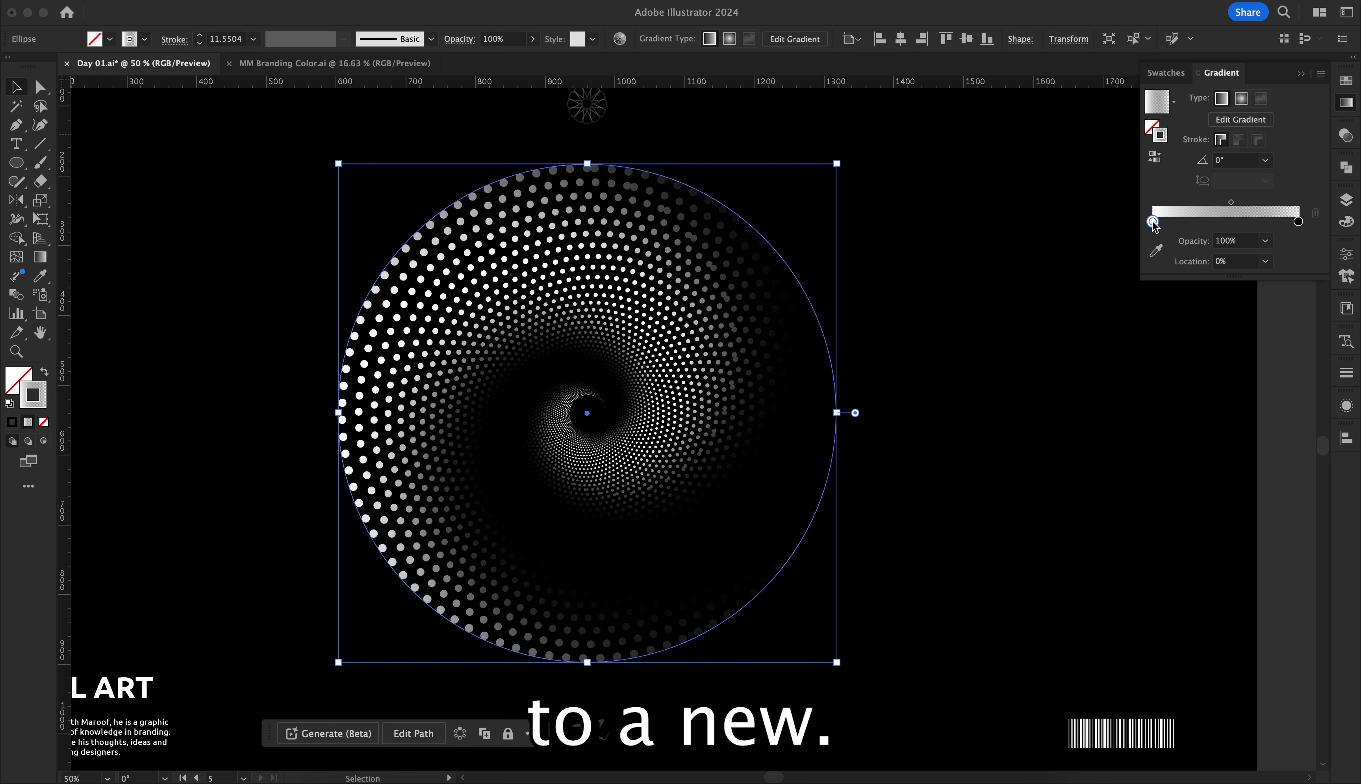
double_click(1153, 221)
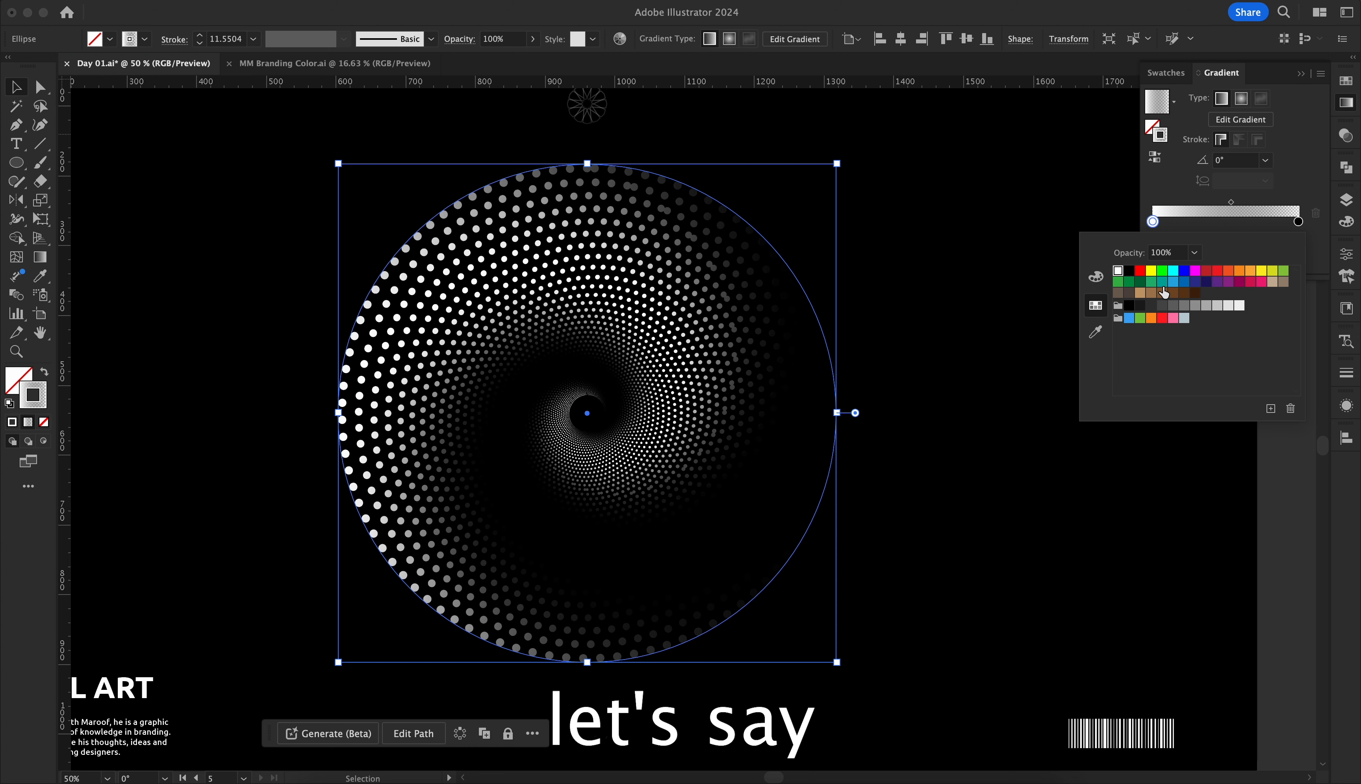
click(1173, 276)
click(1095, 276)
click(1242, 362)
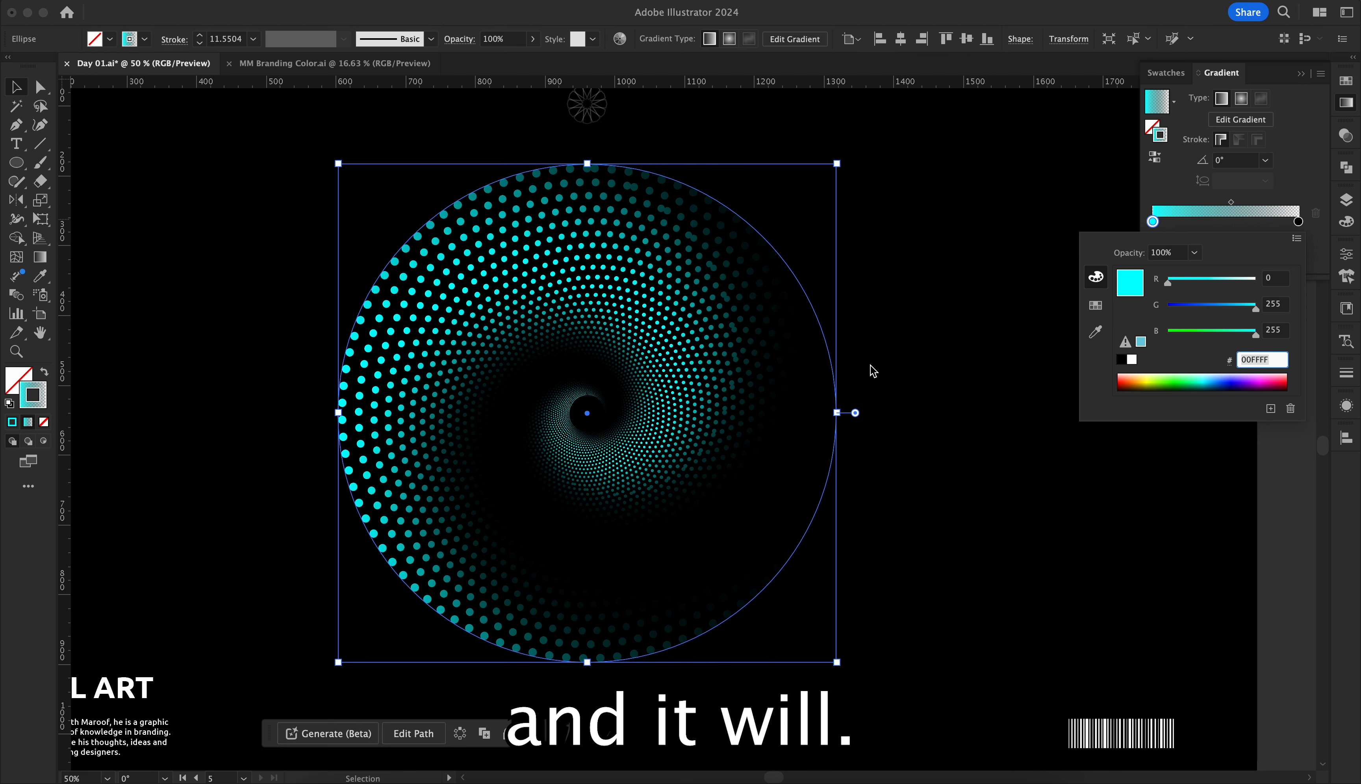
click(901, 284)
click(896, 352)
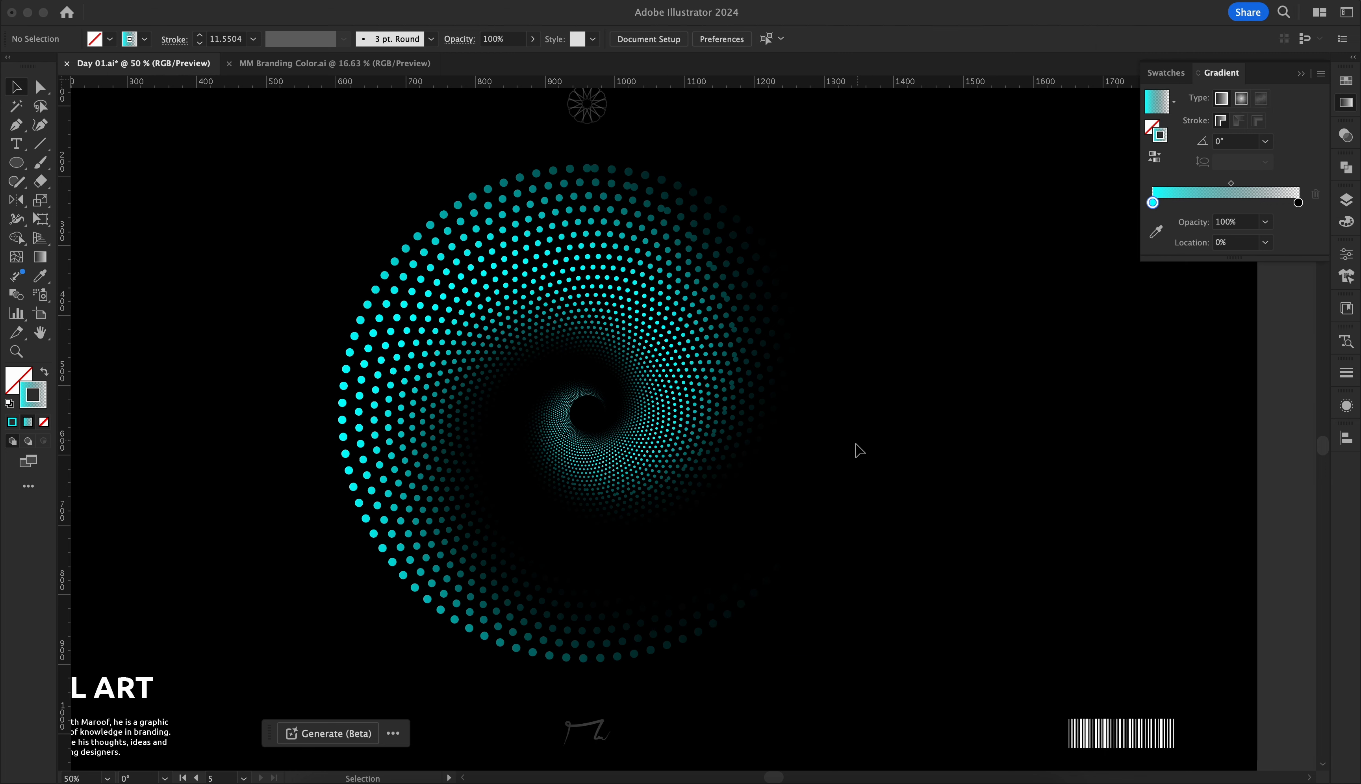
Step: Add two stops to the spiral's stroke gradient, placed at about 29% and 59% between its end stops
click(698, 324)
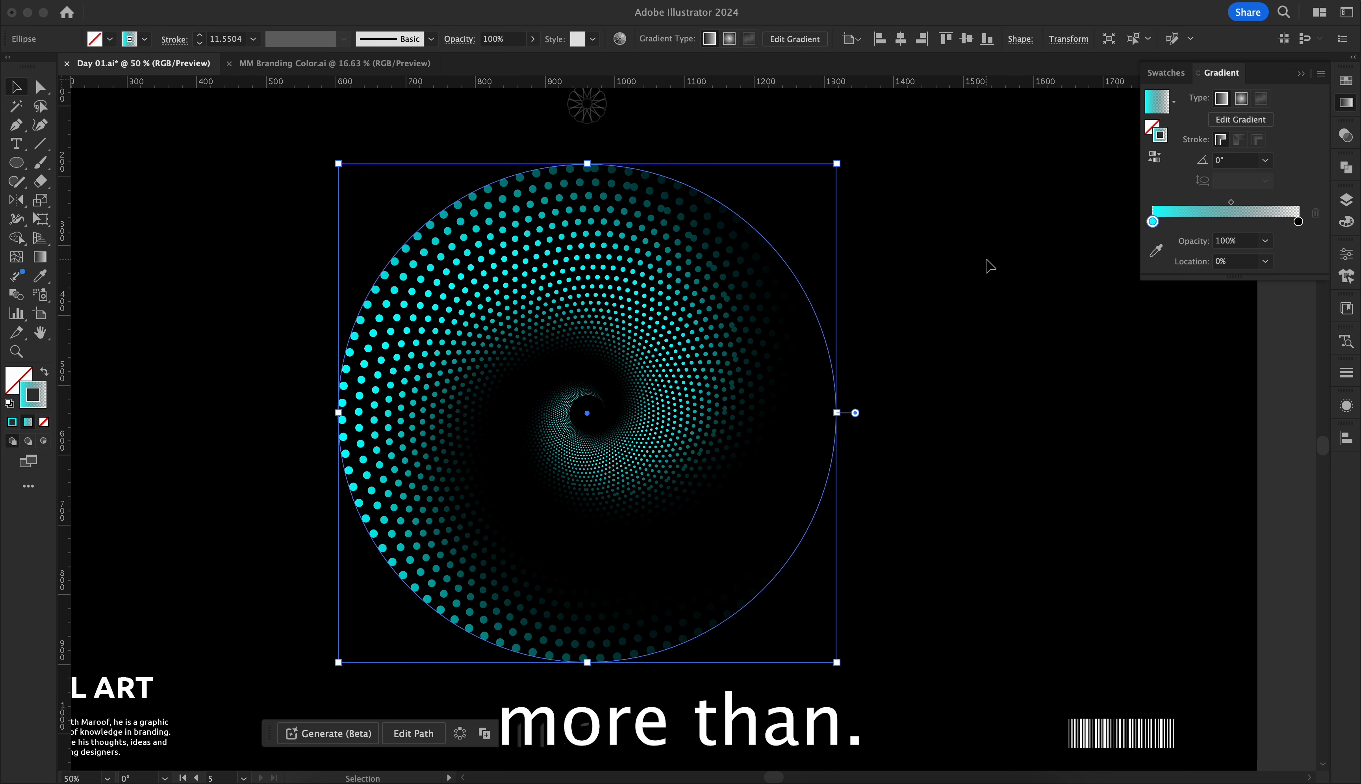
click(1182, 221)
click(1227, 222)
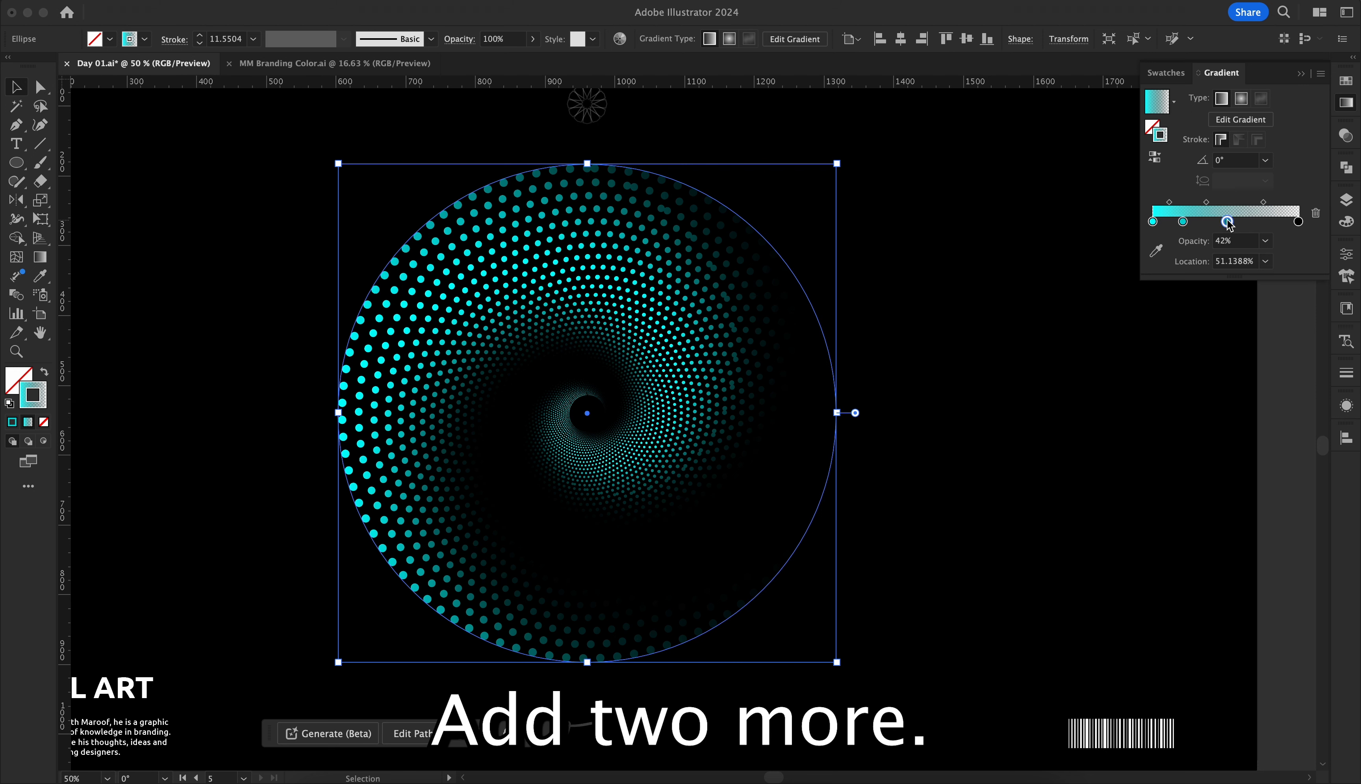
drag(1227, 222, 1195, 221)
click(1153, 221)
Step: Move the palette of four teal swatches directly beneath the wide black artboard
key(super+minus)
drag(820, 550, 805, 446)
drag(801, 351, 798, 395)
drag(803, 649, 414, 727)
drag(454, 685, 578, 664)
click(785, 442)
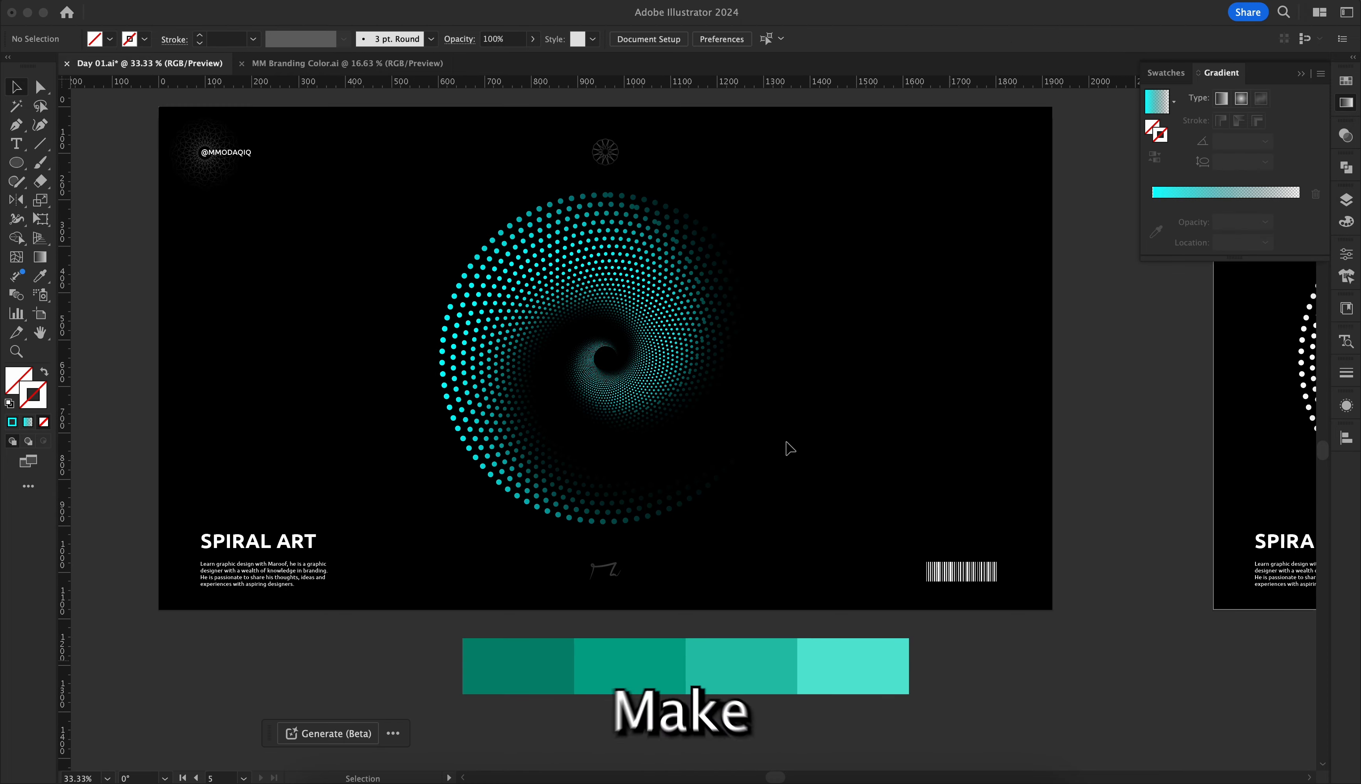
Step: Recolor the first stop of the spiral's stroke gradient by sampling the darkest teal swatch of the palette
click(682, 289)
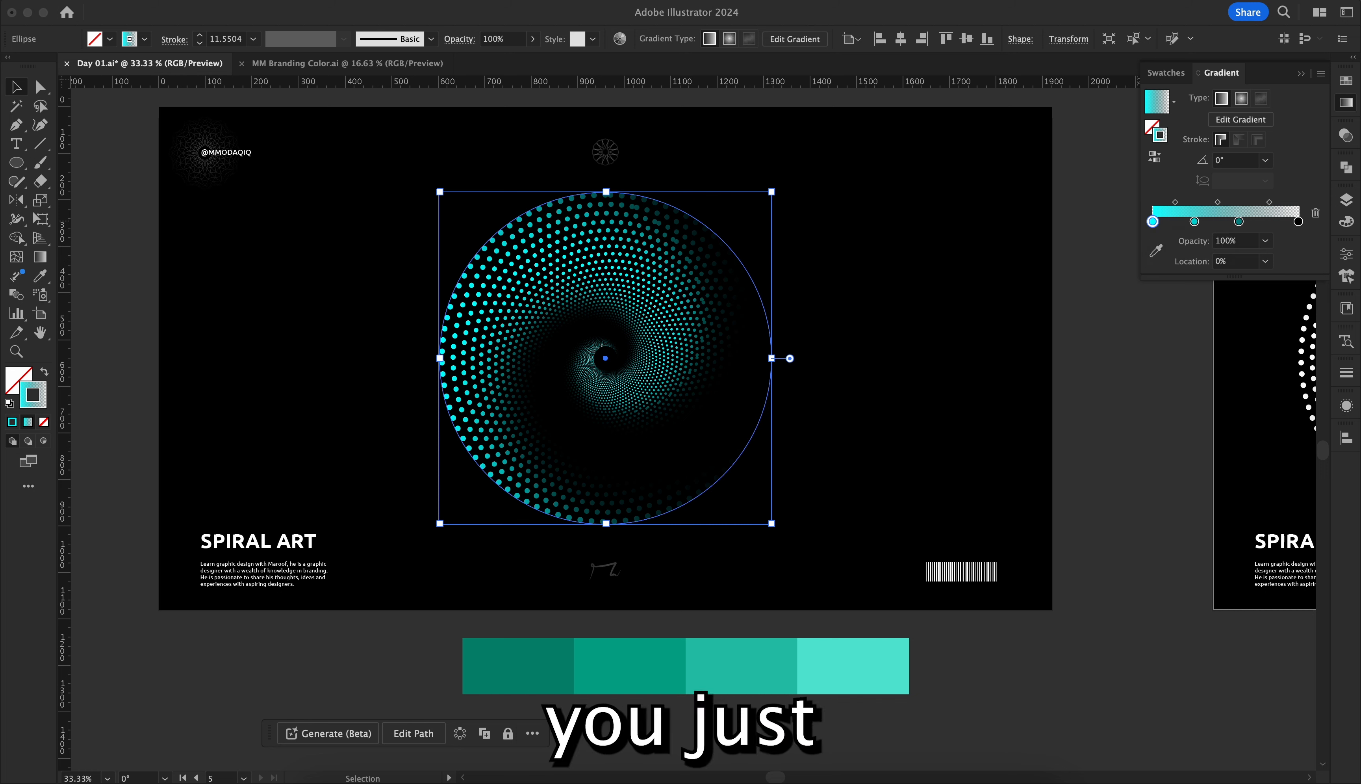
double_click(1154, 223)
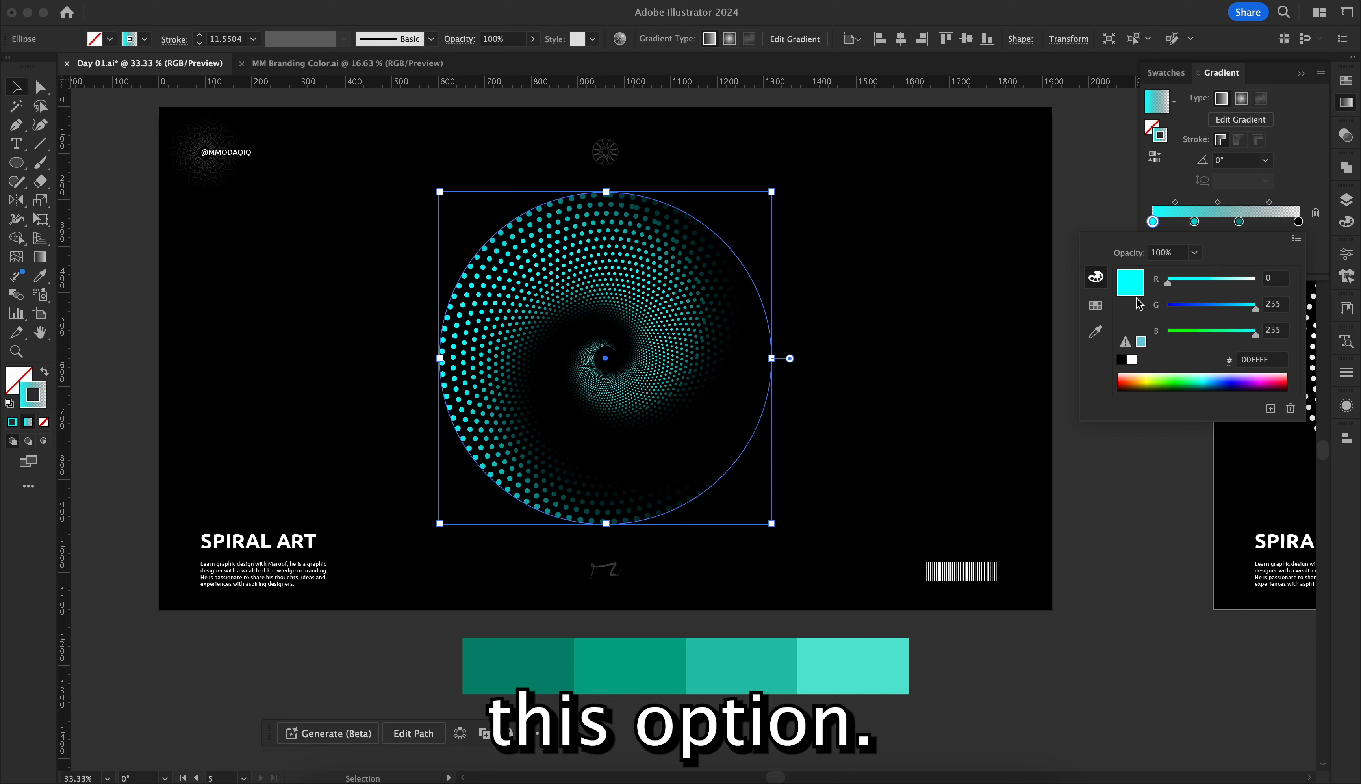
click(1096, 333)
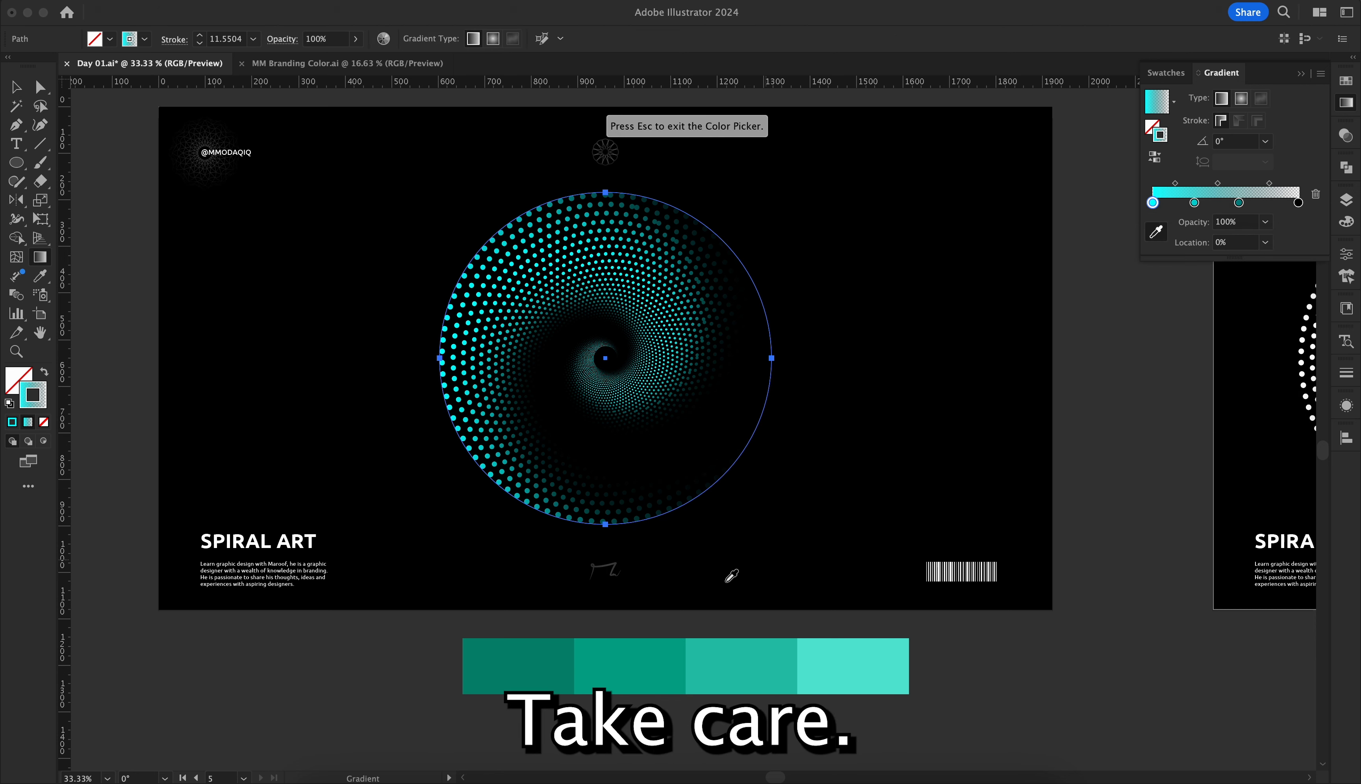
click(521, 653)
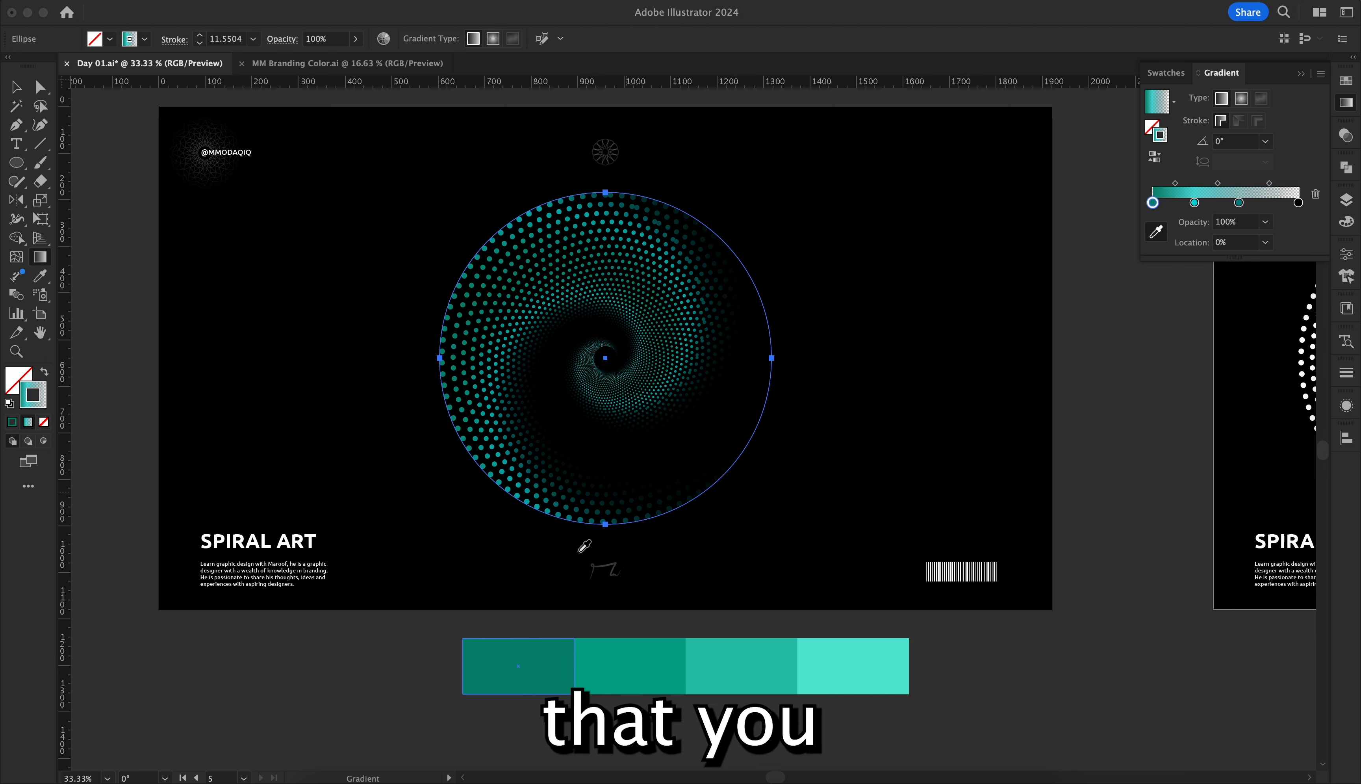
Step: Recolor the second gradient stop by sampling the palette's second-darkest teal swatch
click(1195, 203)
double_click(1195, 202)
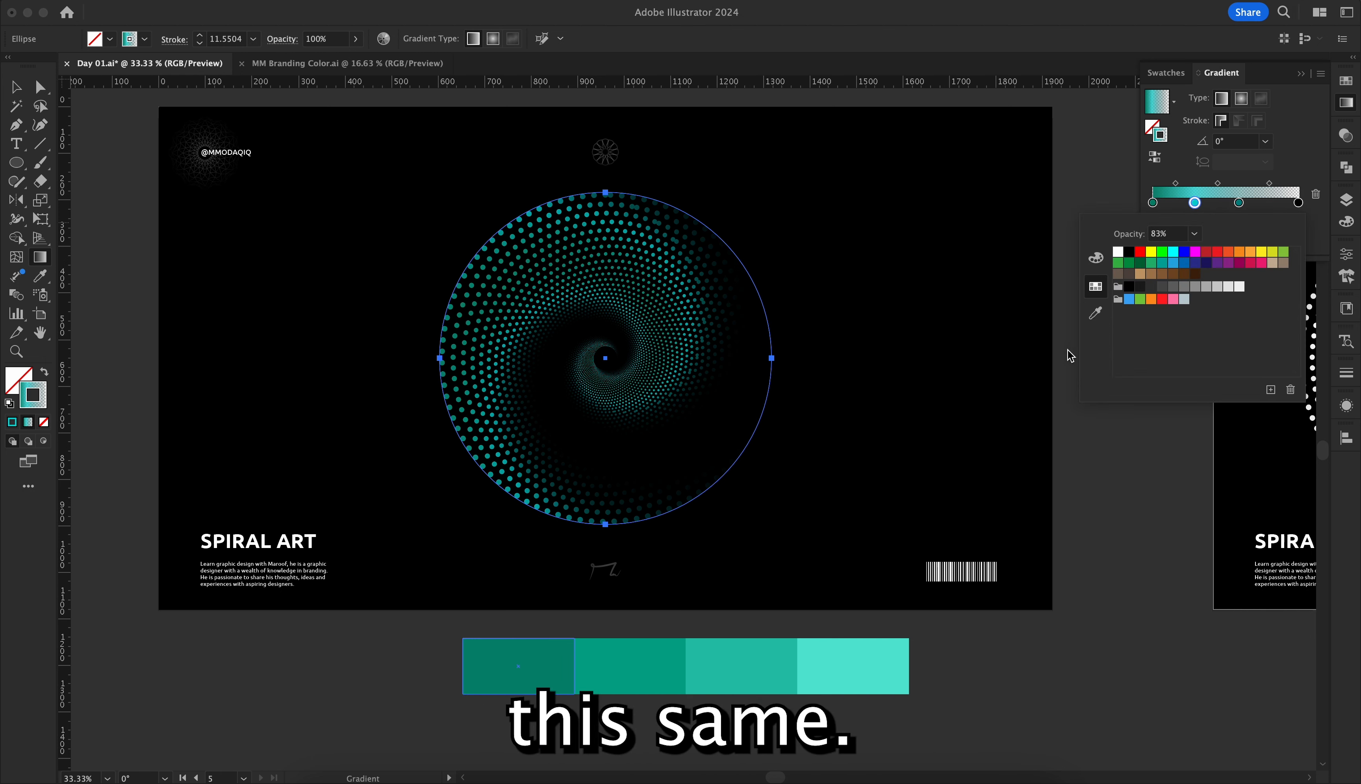
click(1096, 312)
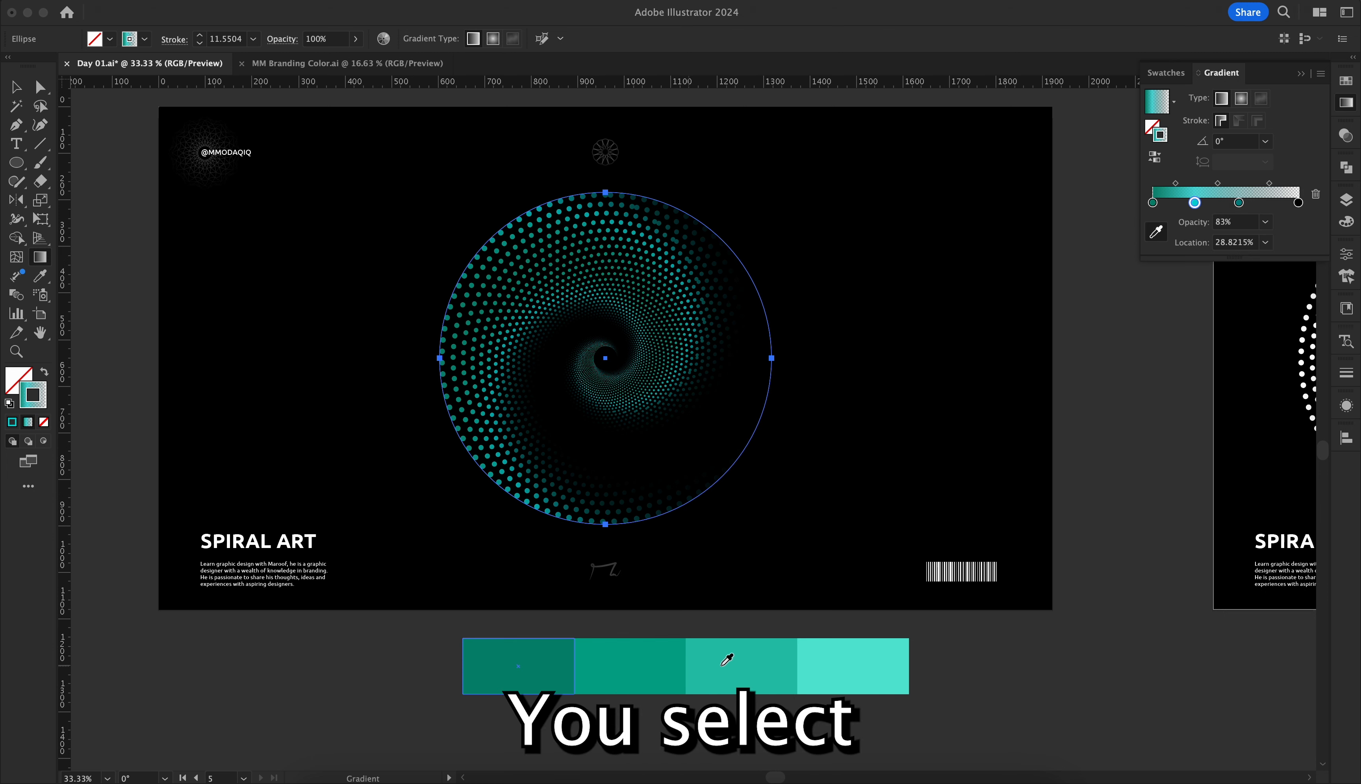
click(747, 664)
click(634, 656)
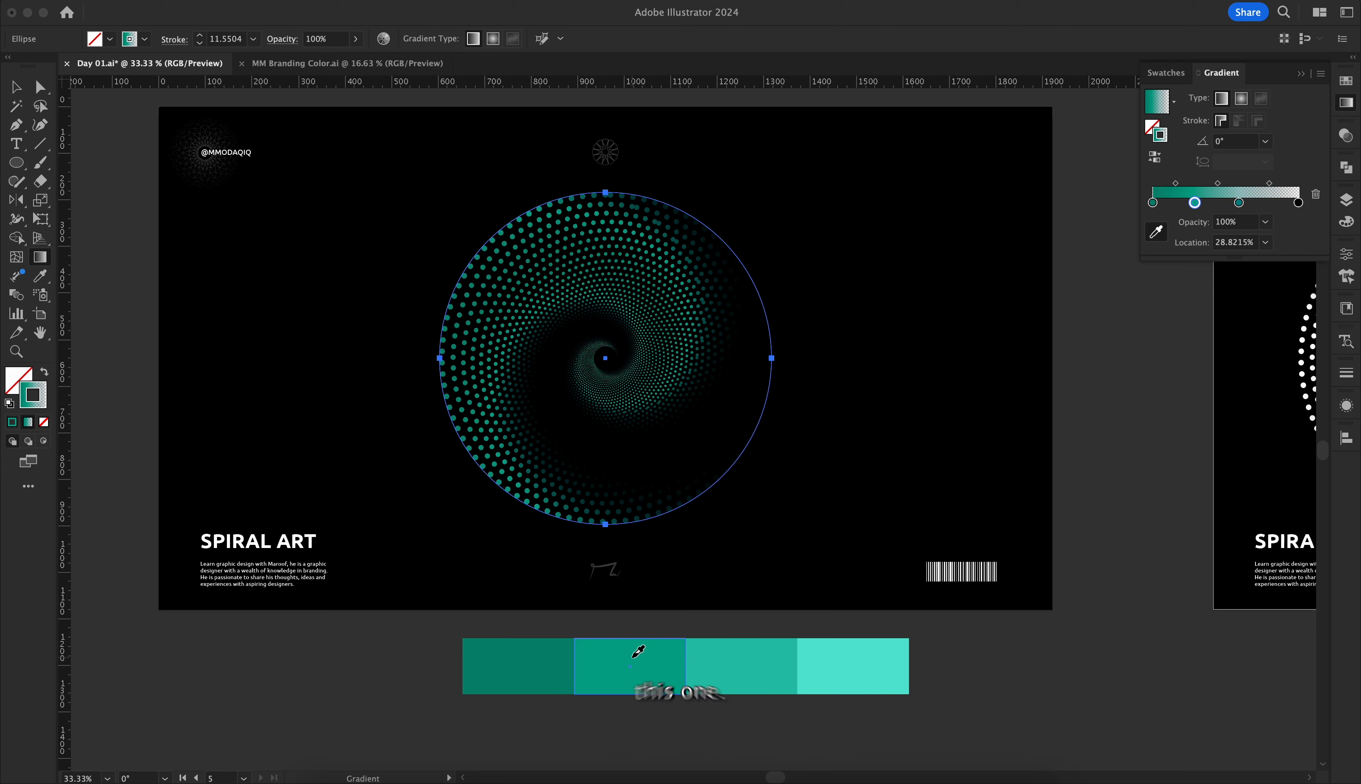
Step: Recolor the third gradient stop by sampling the palette's lightest turquoise swatch, and leave color sampling
double_click(1238, 203)
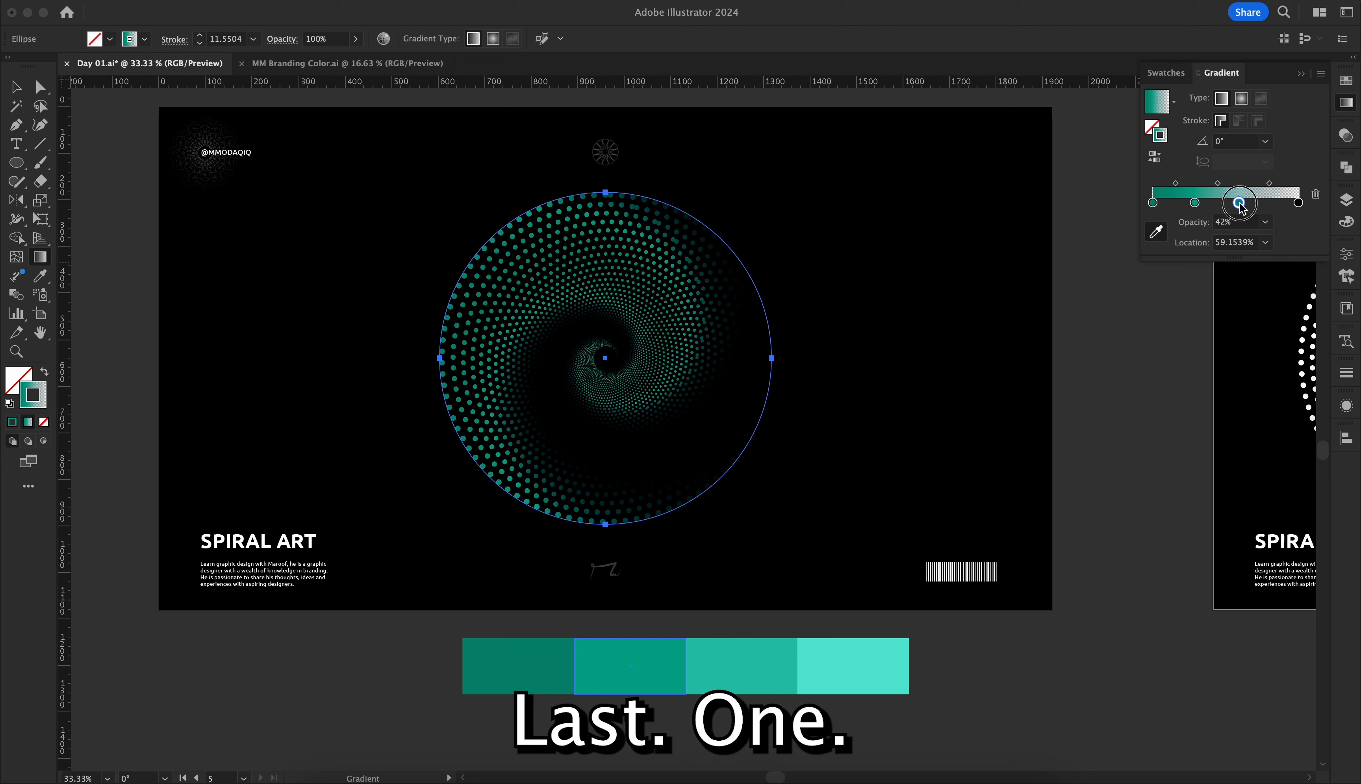
click(1096, 312)
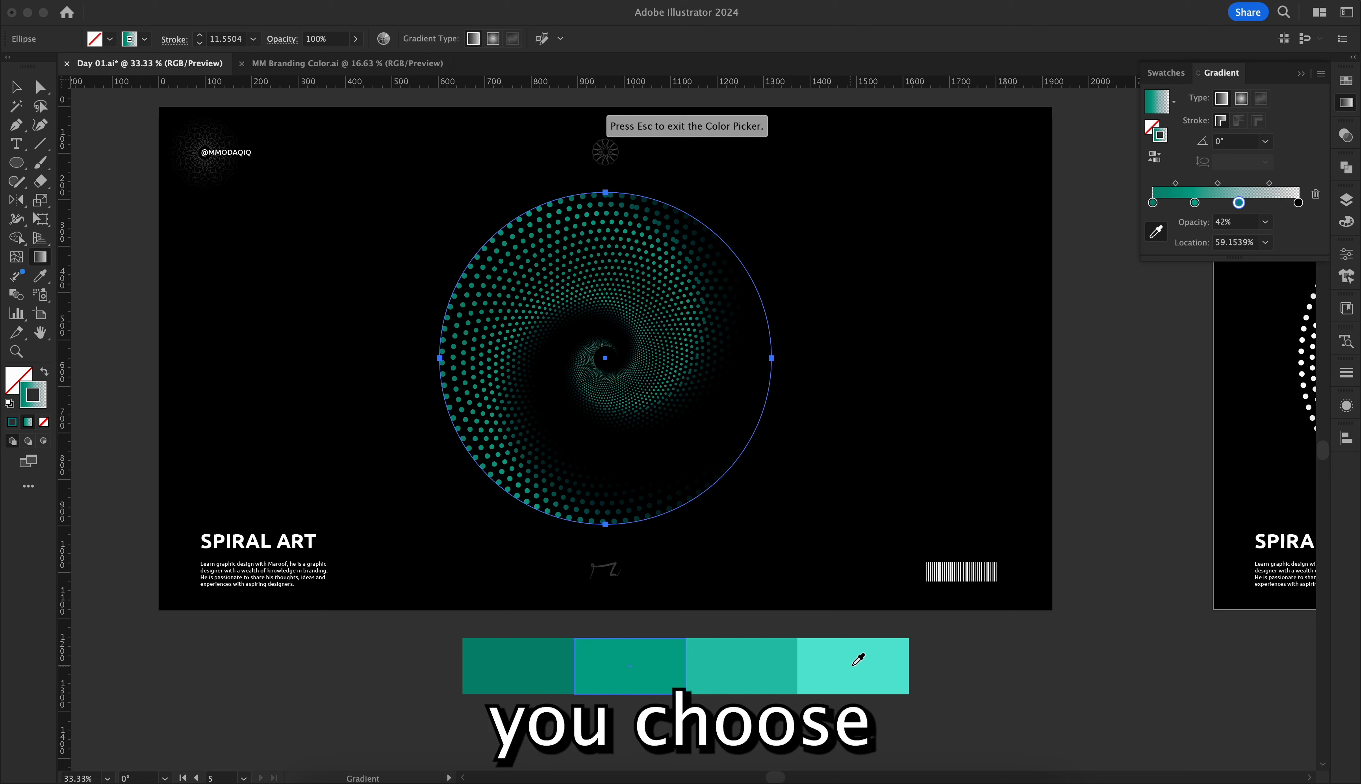
click(877, 664)
key(Escape)
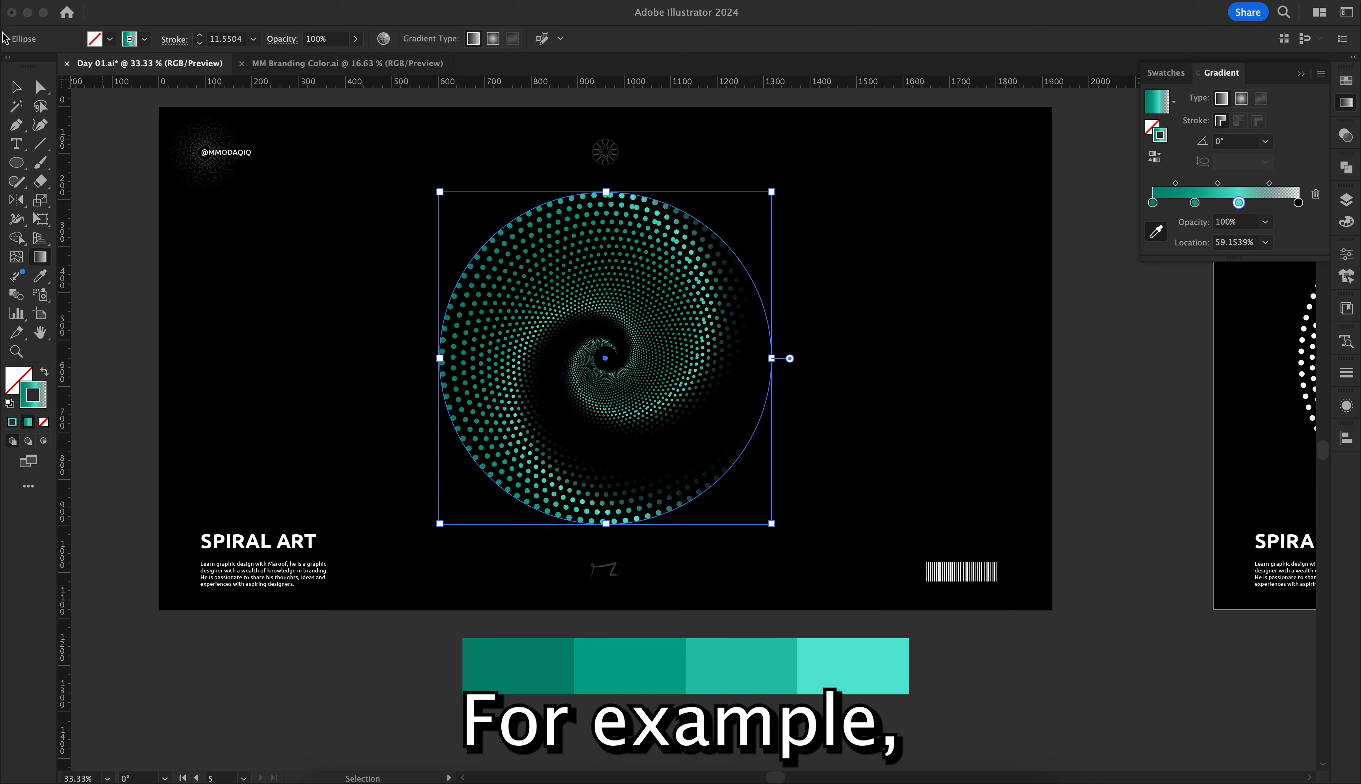
Step: Resample the second gradient stop's color from the palette's third, lighter teal swatch, and deselect the spiral
key(g)
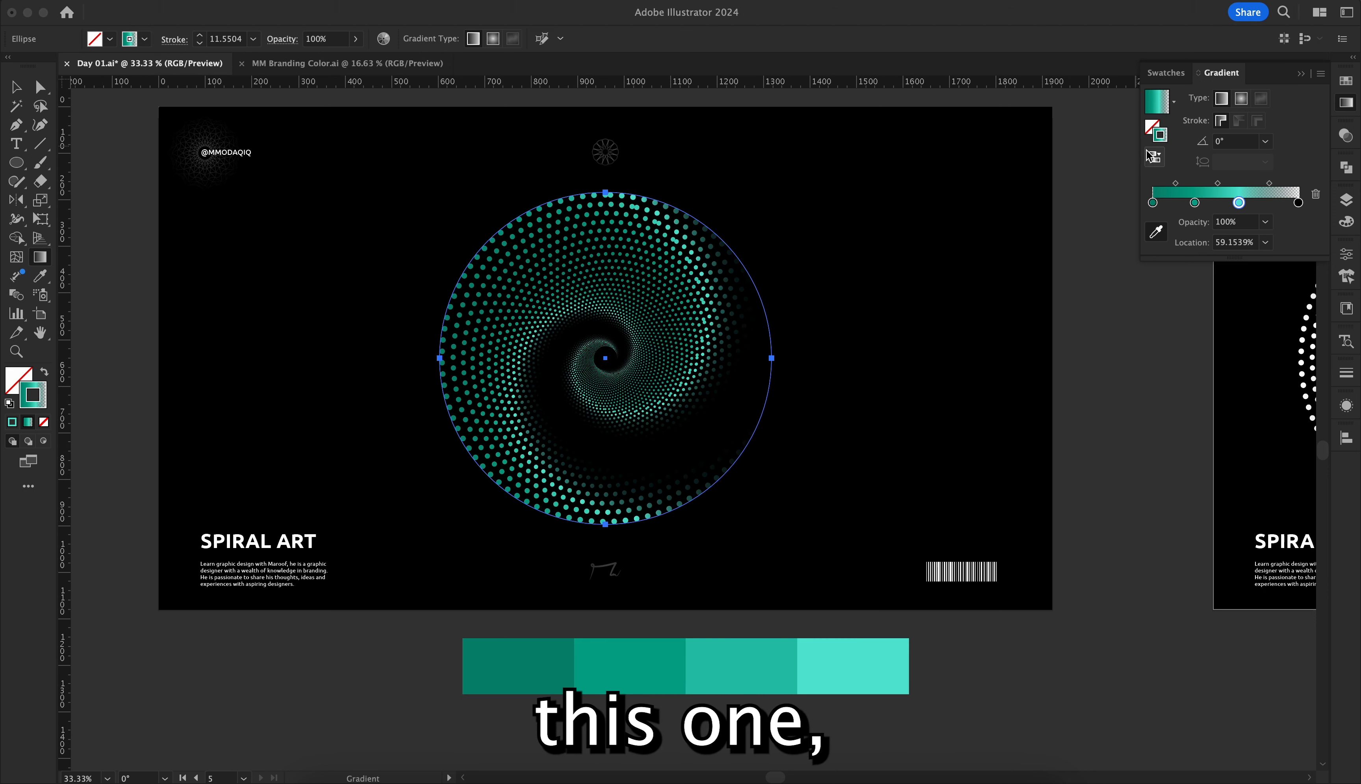
click(1195, 202)
double_click(1195, 203)
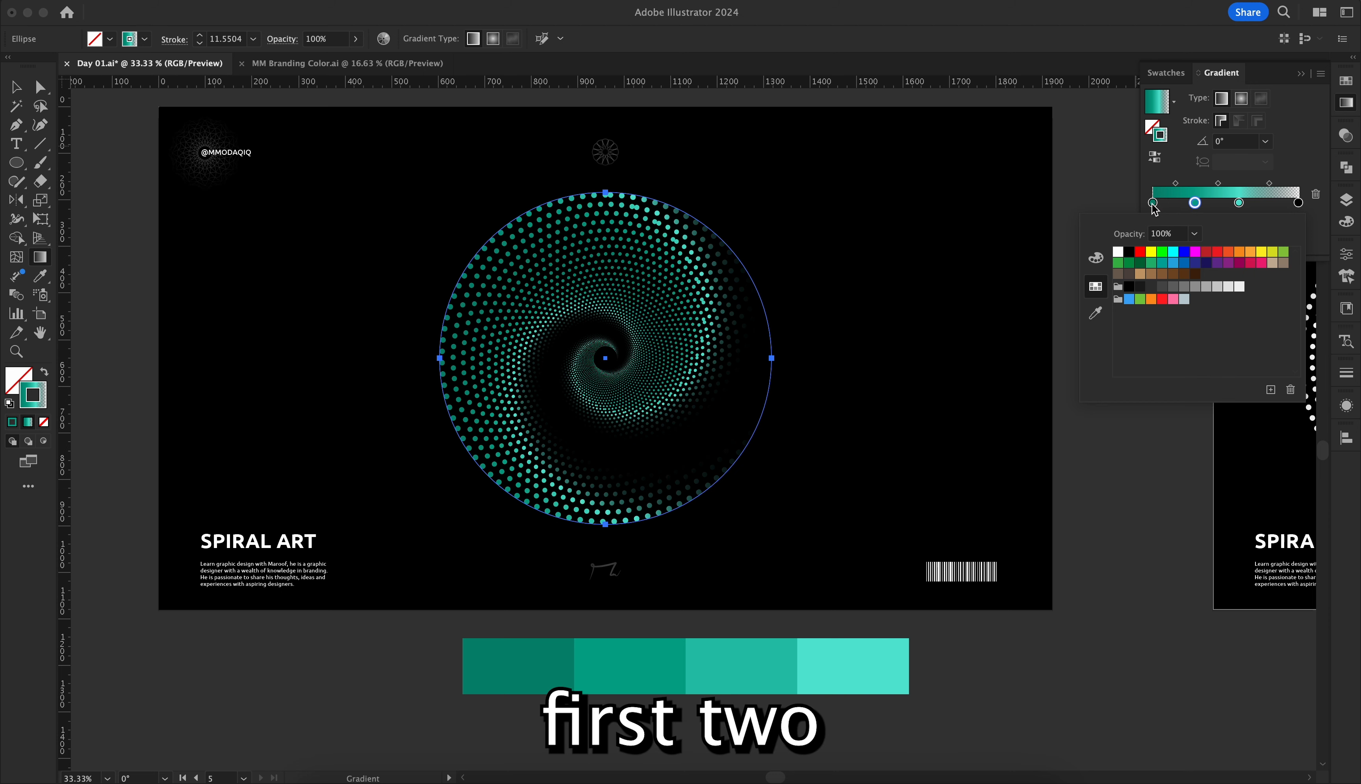
double_click(1195, 203)
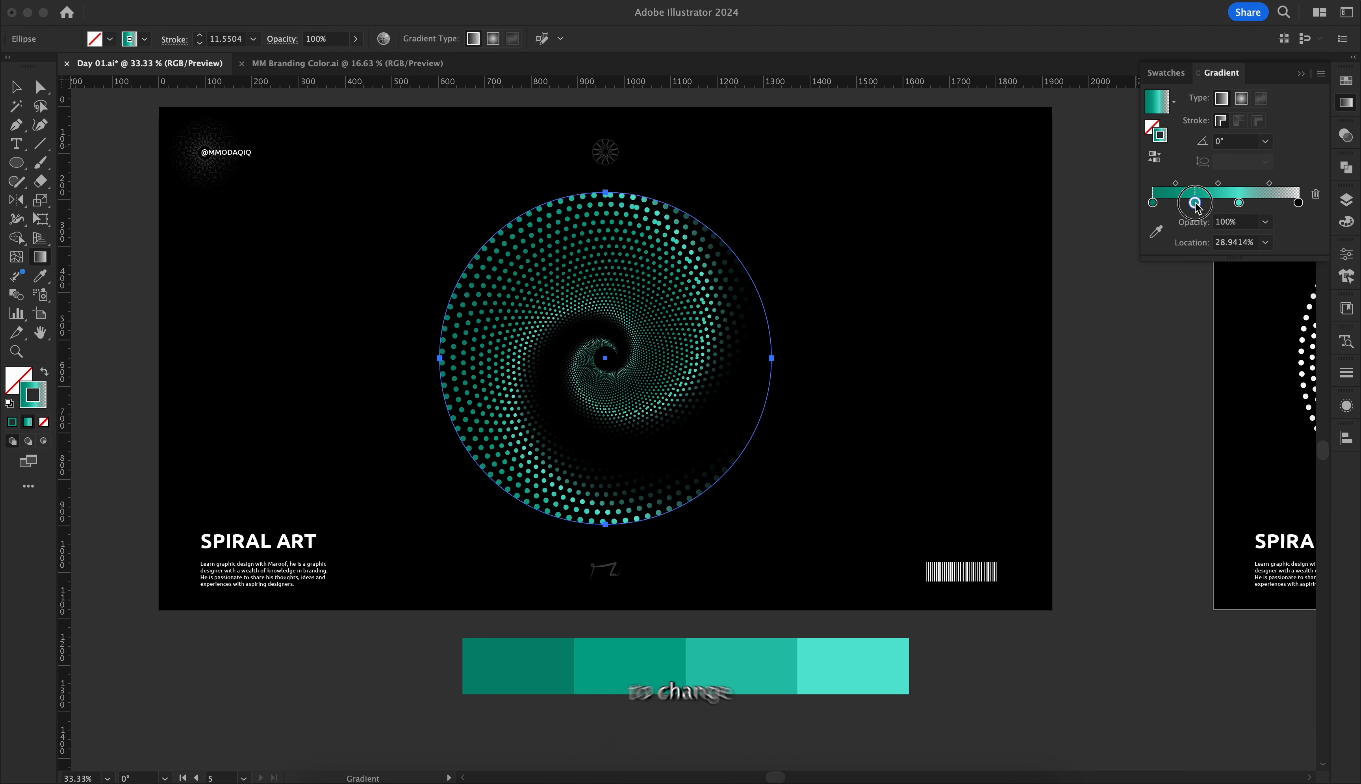
click(1095, 312)
click(756, 675)
click(19, 90)
click(113, 123)
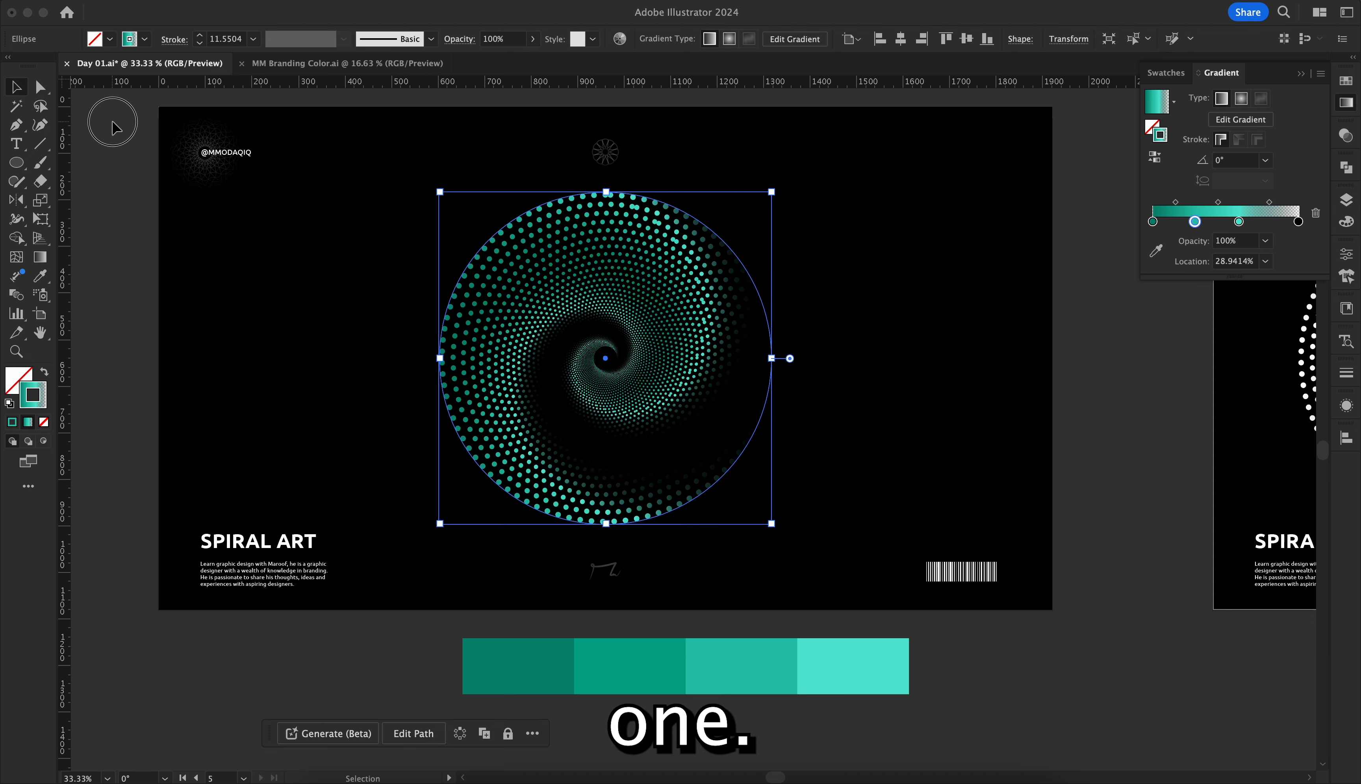
click(909, 241)
click(870, 324)
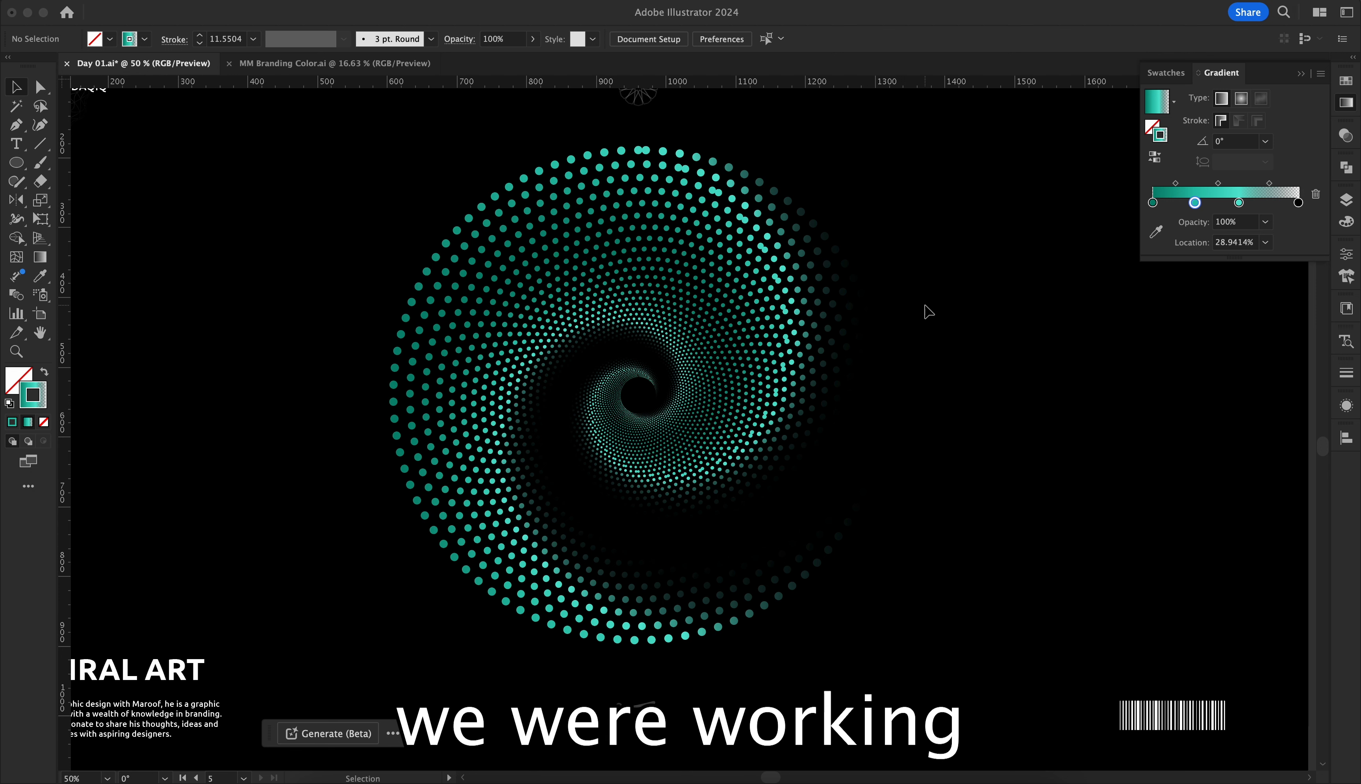
drag(988, 286, 605, 459)
click(985, 408)
key(space)
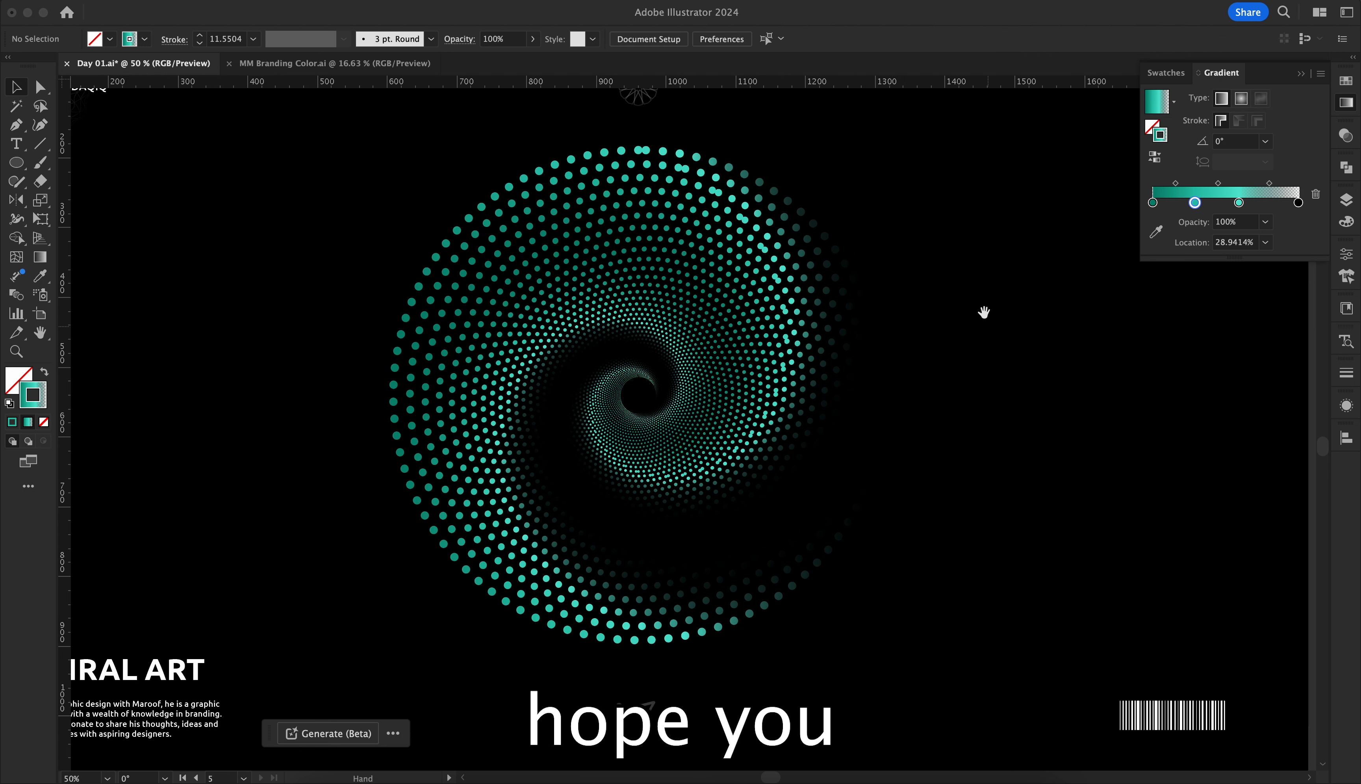
drag(984, 312, 962, 369)
scroll(854, 345, down, 1)
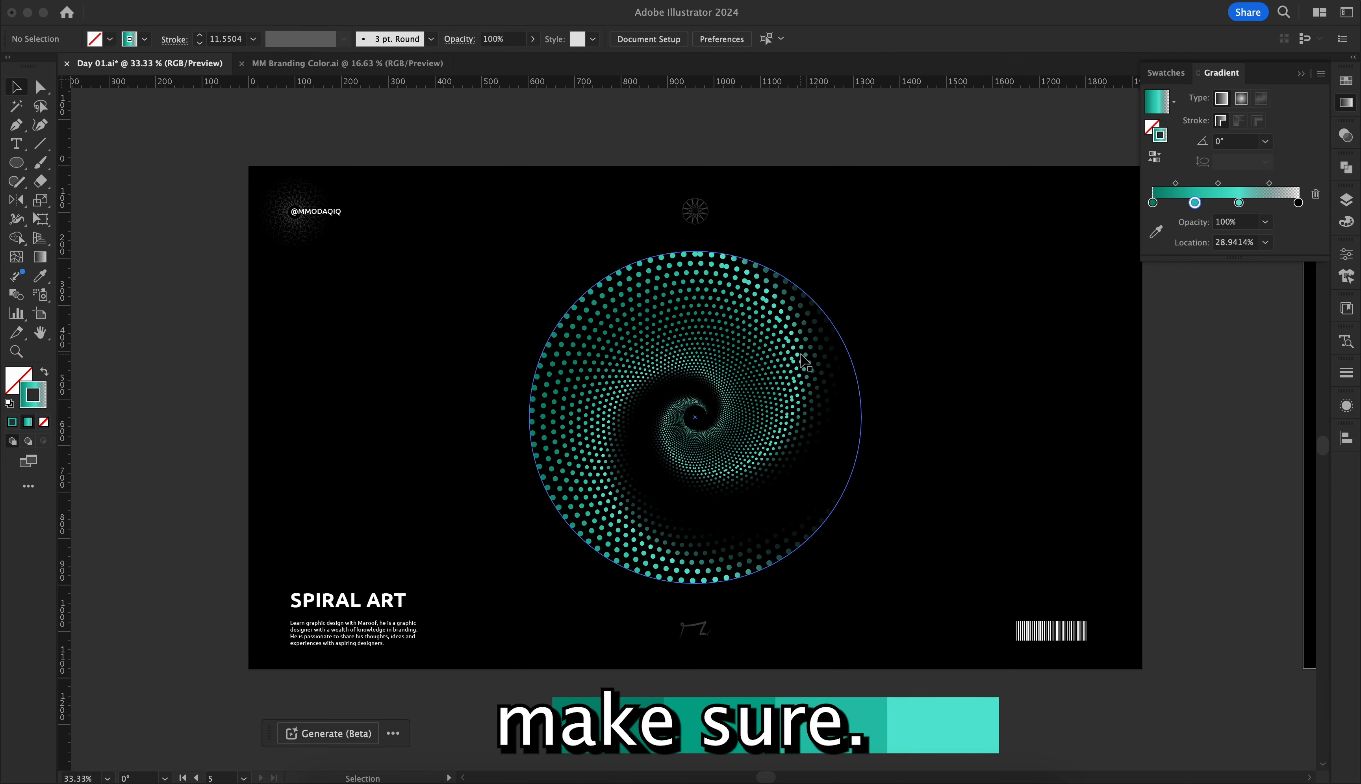
Step: Duplicate the teal spiral so two sit side by side on the wide artboard, and select the one on the emblem's right
drag(804, 361, 962, 363)
drag(1027, 275, 893, 315)
click(969, 319)
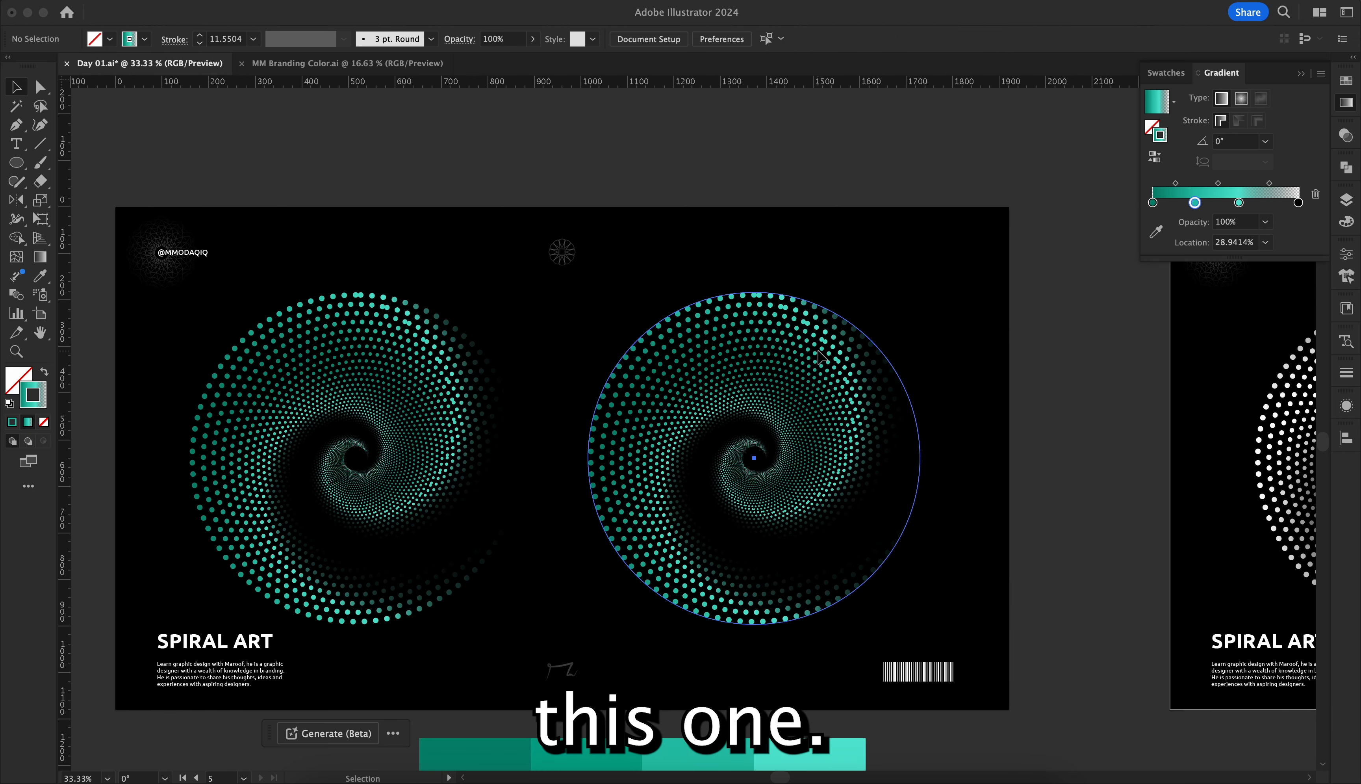
click(819, 352)
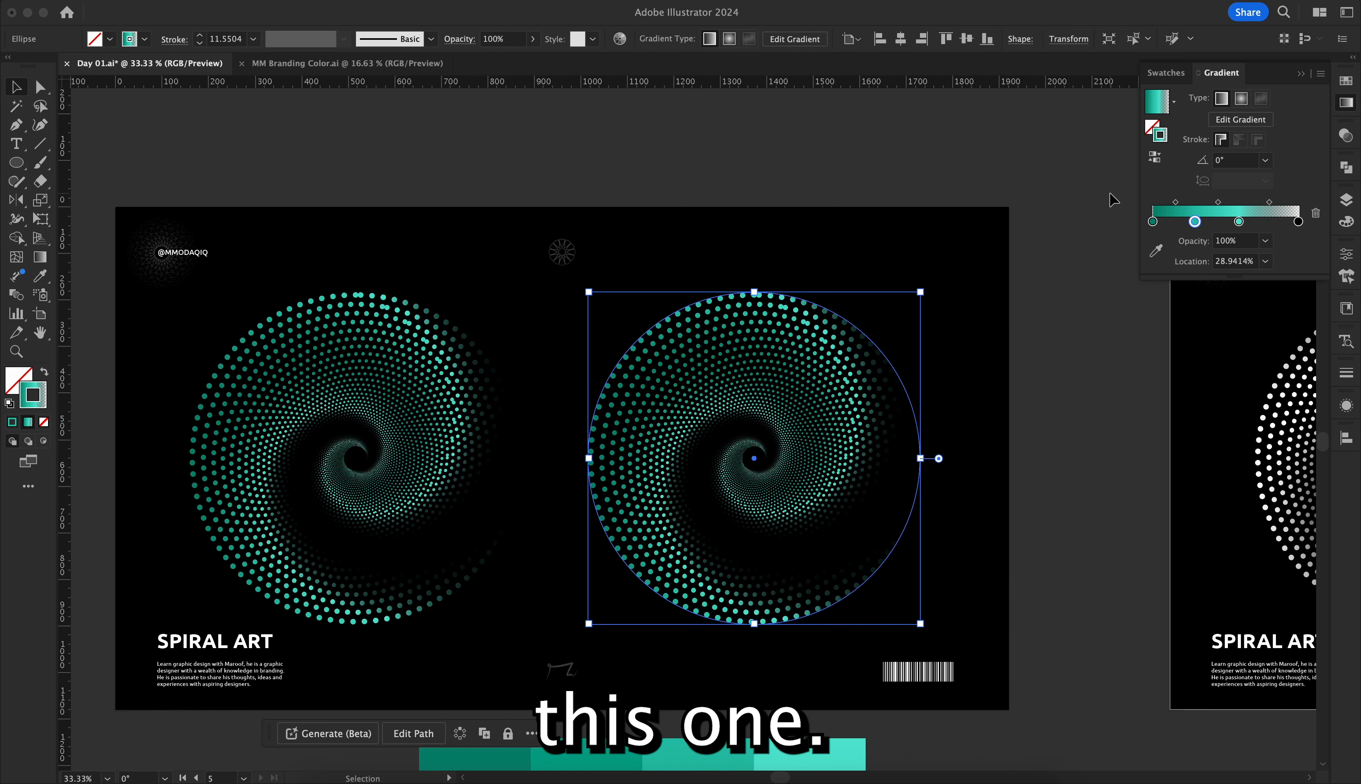
Step: Recolor the selected spiral's first gradient stop with the dark navy swatch and its second stop with the medium blue swatch
double_click(1152, 221)
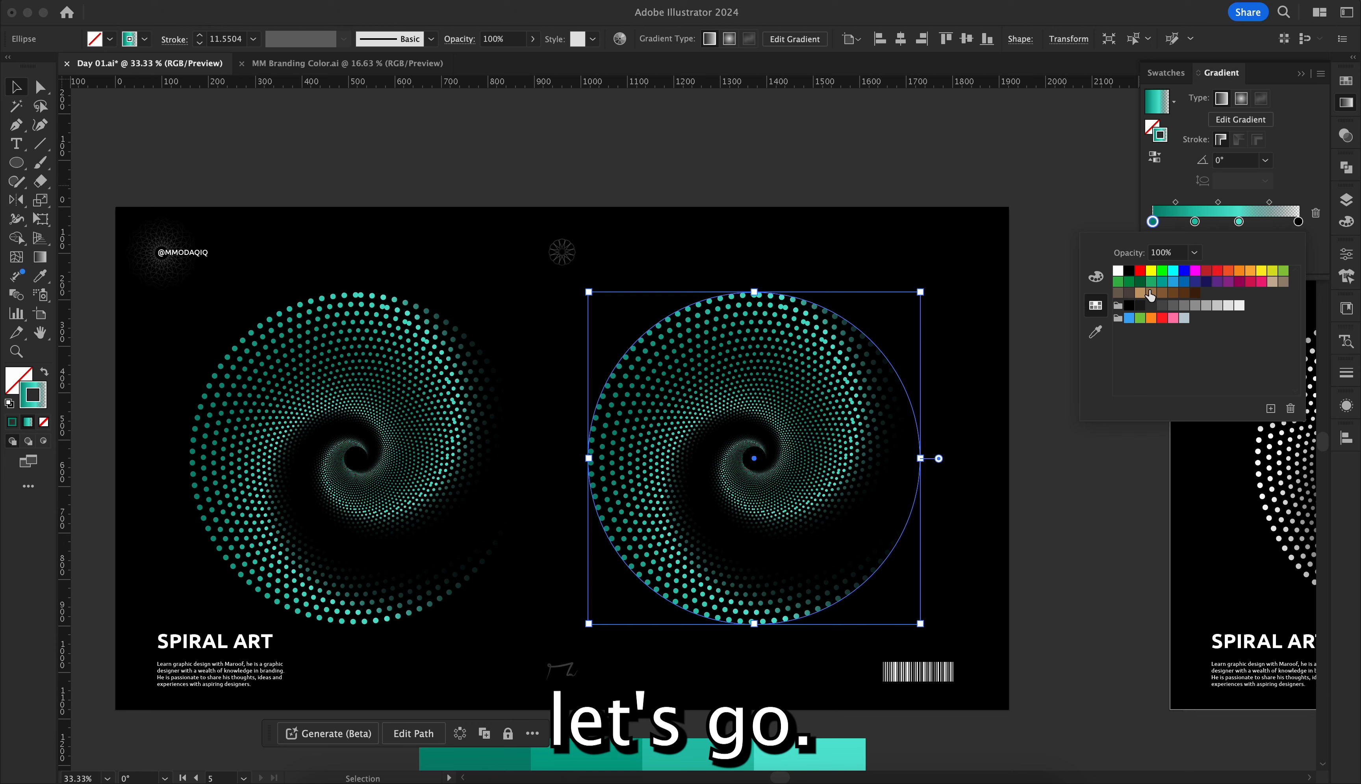
click(1206, 281)
click(1196, 222)
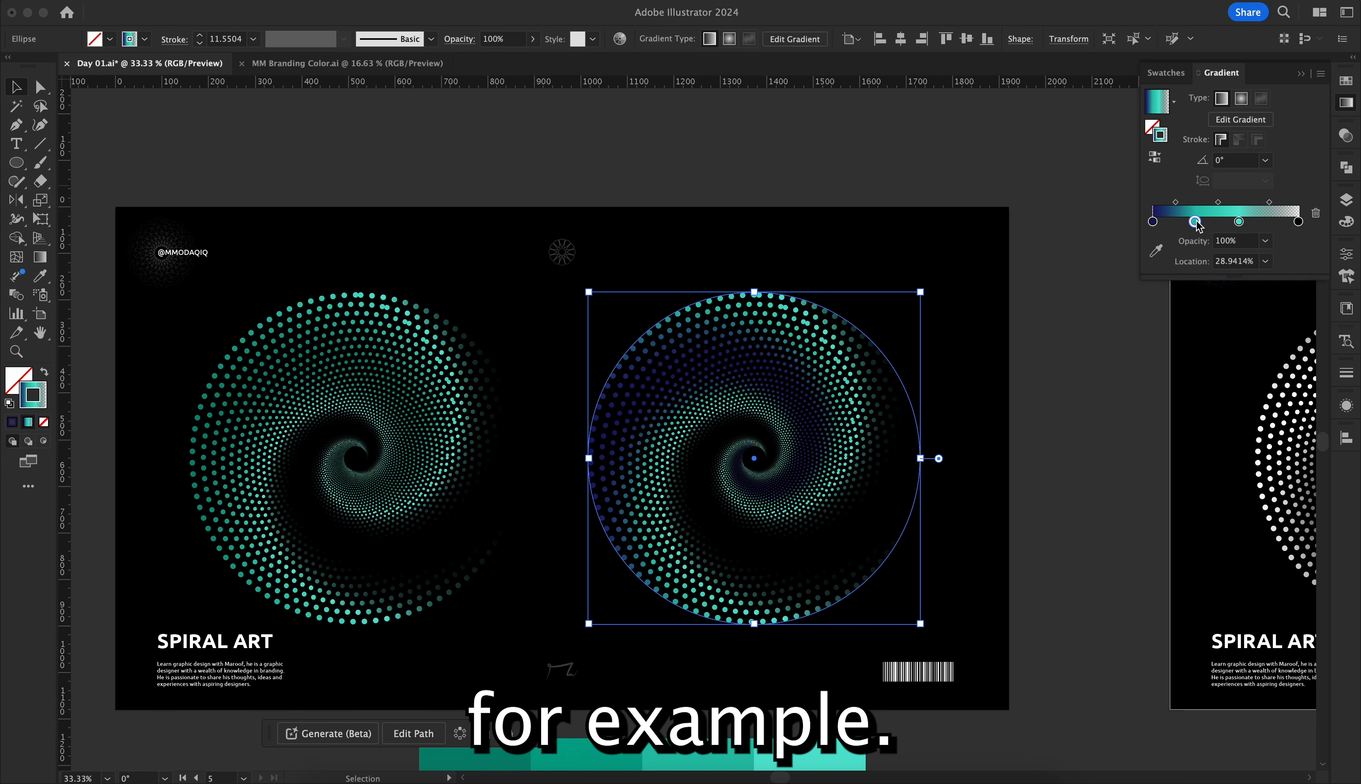
double_click(1196, 221)
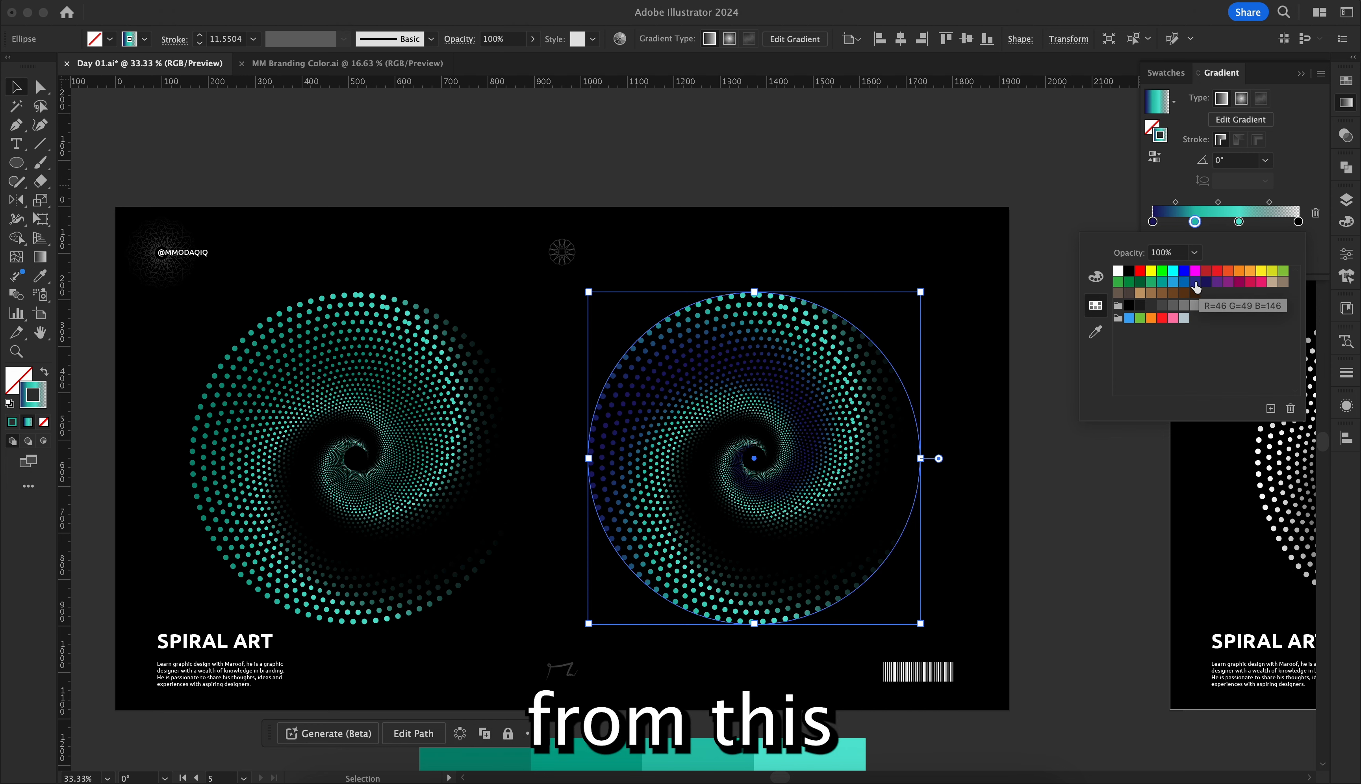
click(1195, 283)
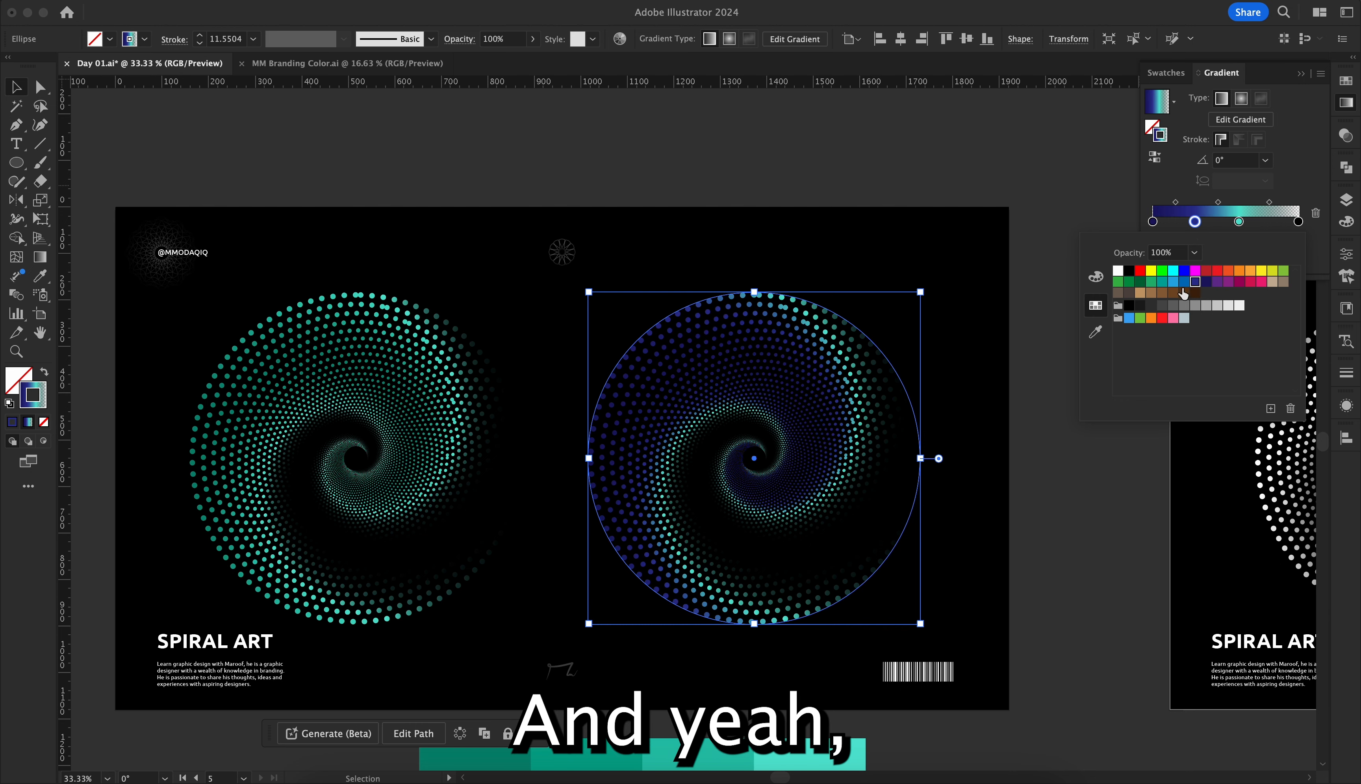
click(1184, 281)
Step: Recolor the third gradient stop with the light blue swatch and deselect the spiral
click(1241, 222)
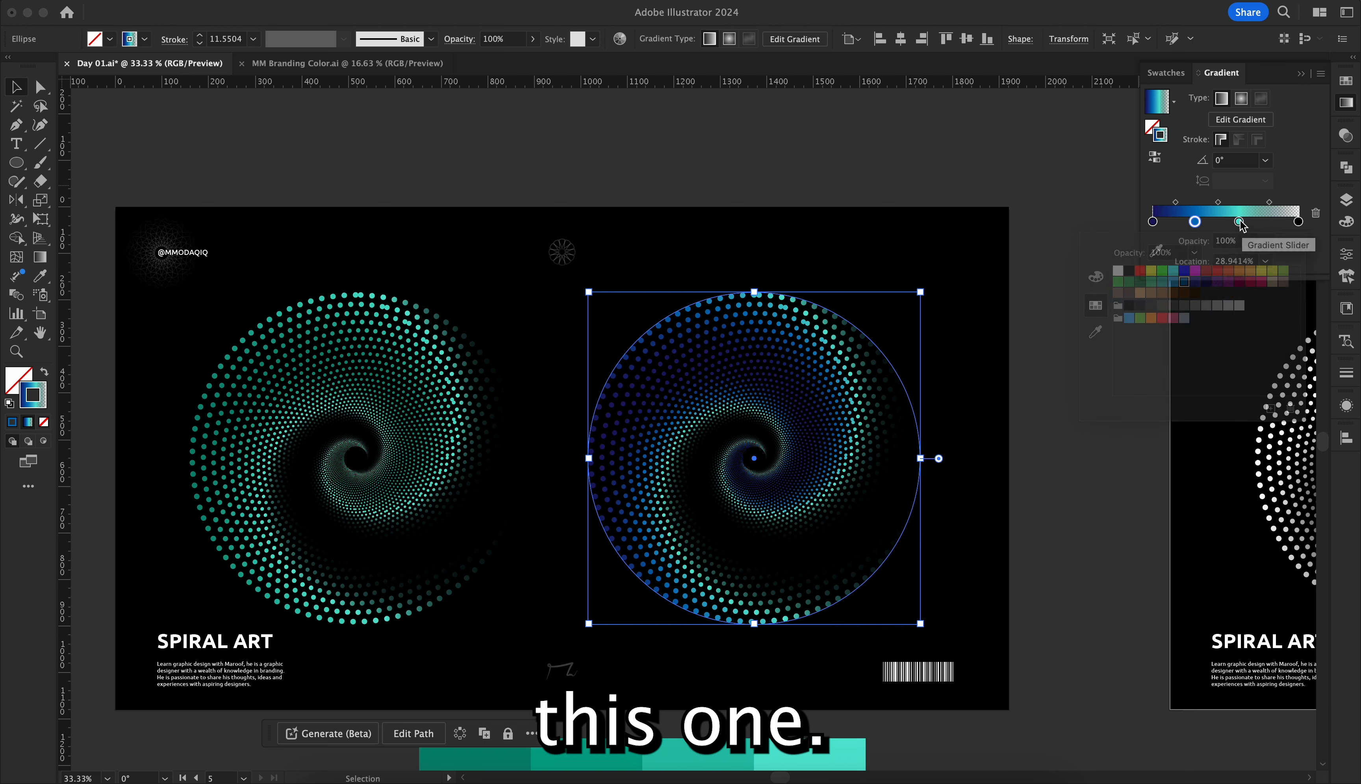
click(1241, 222)
click(1173, 281)
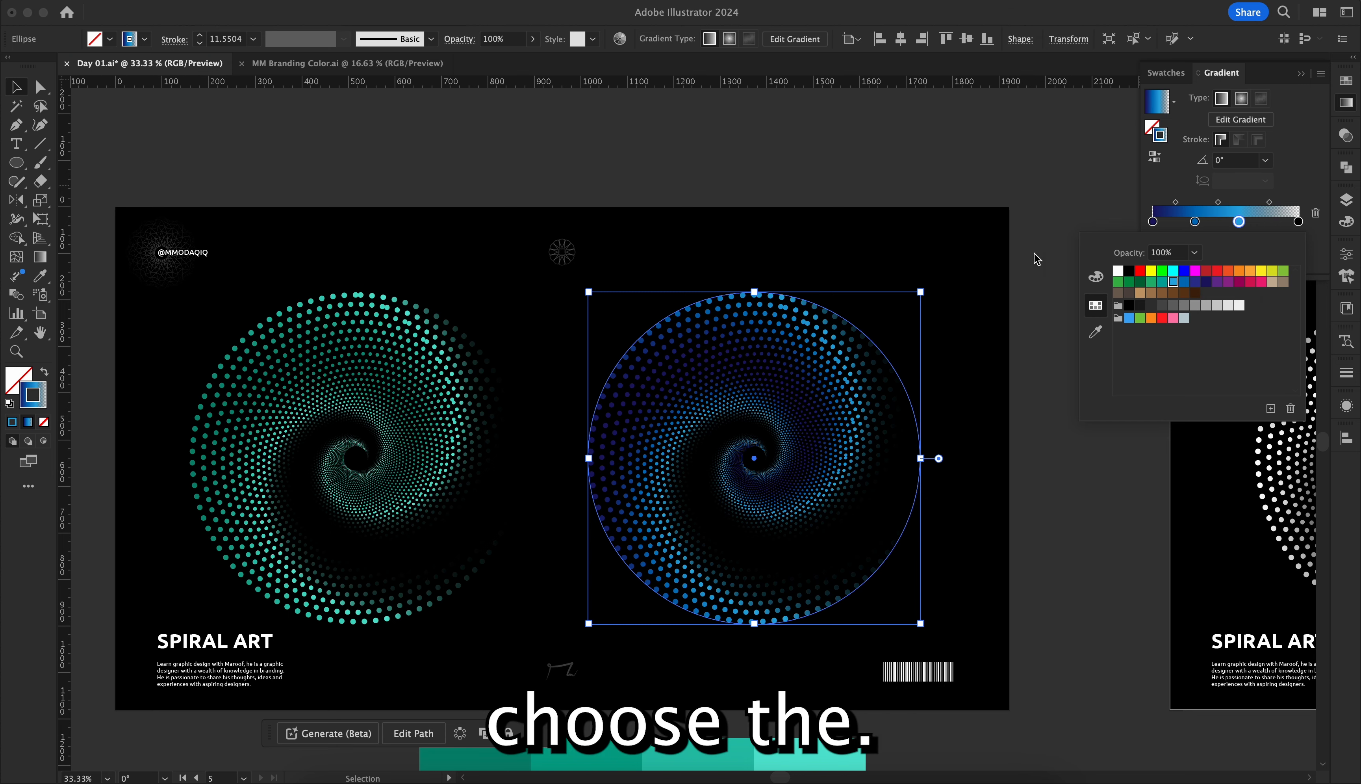
click(964, 203)
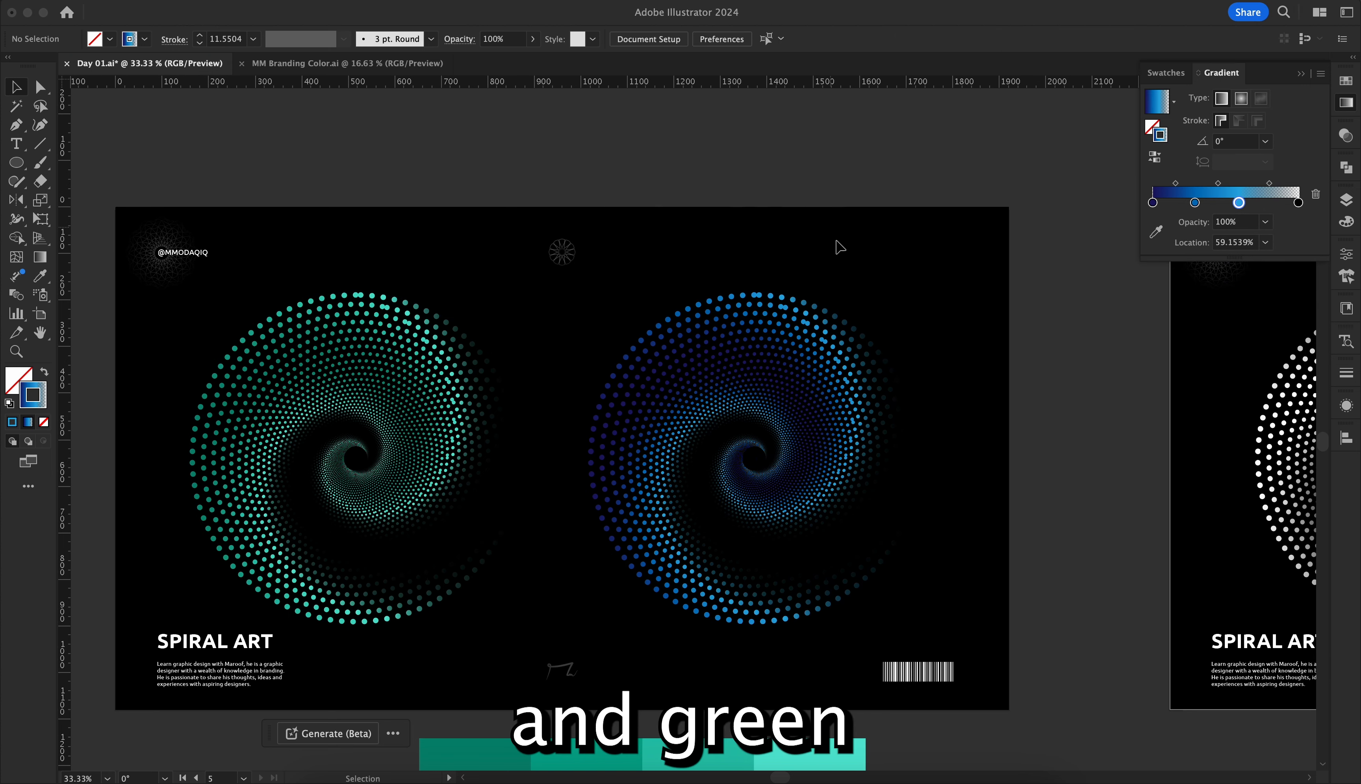
Step: Examine the blue spiral's dots and color transition up close, comparing it with the teal spiral beside it
scroll(852, 265, down, 1)
scroll(845, 295, right, 3)
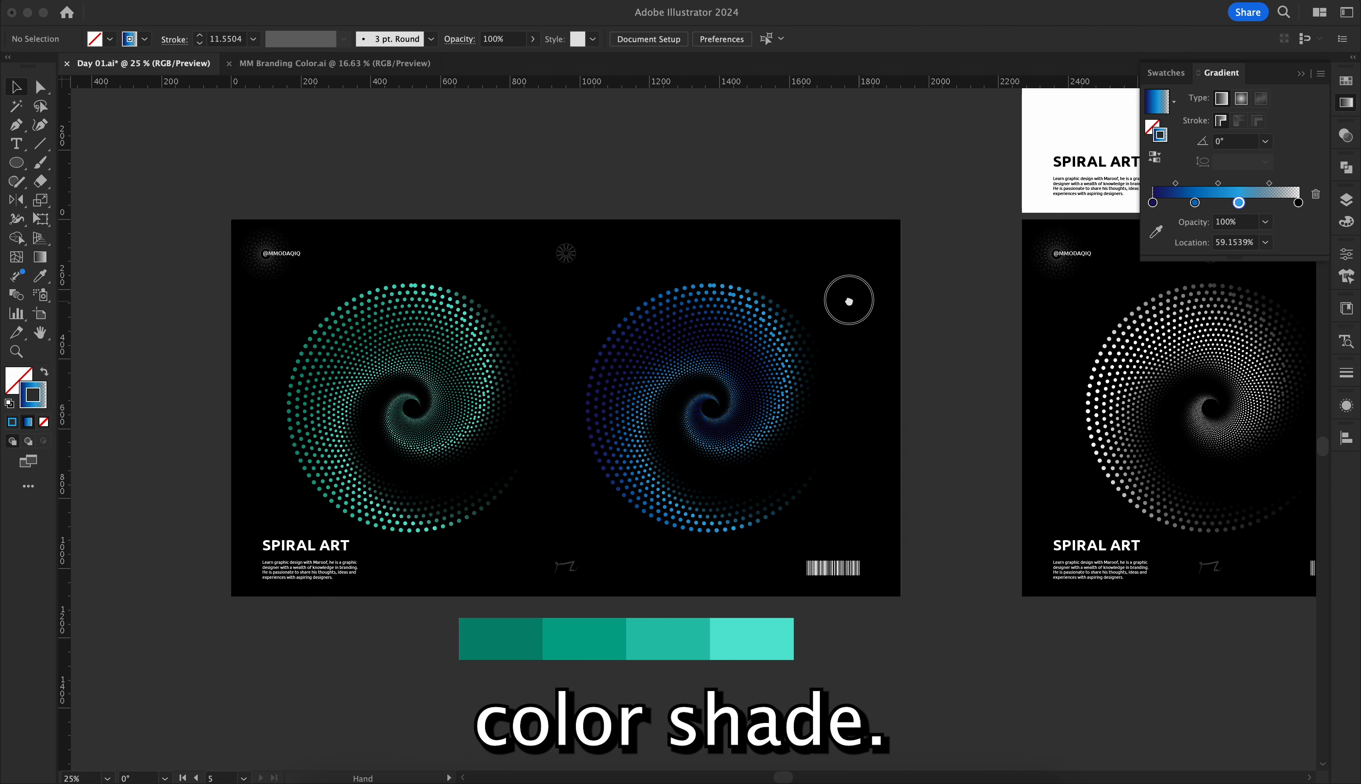
scroll(860, 344, up, 2)
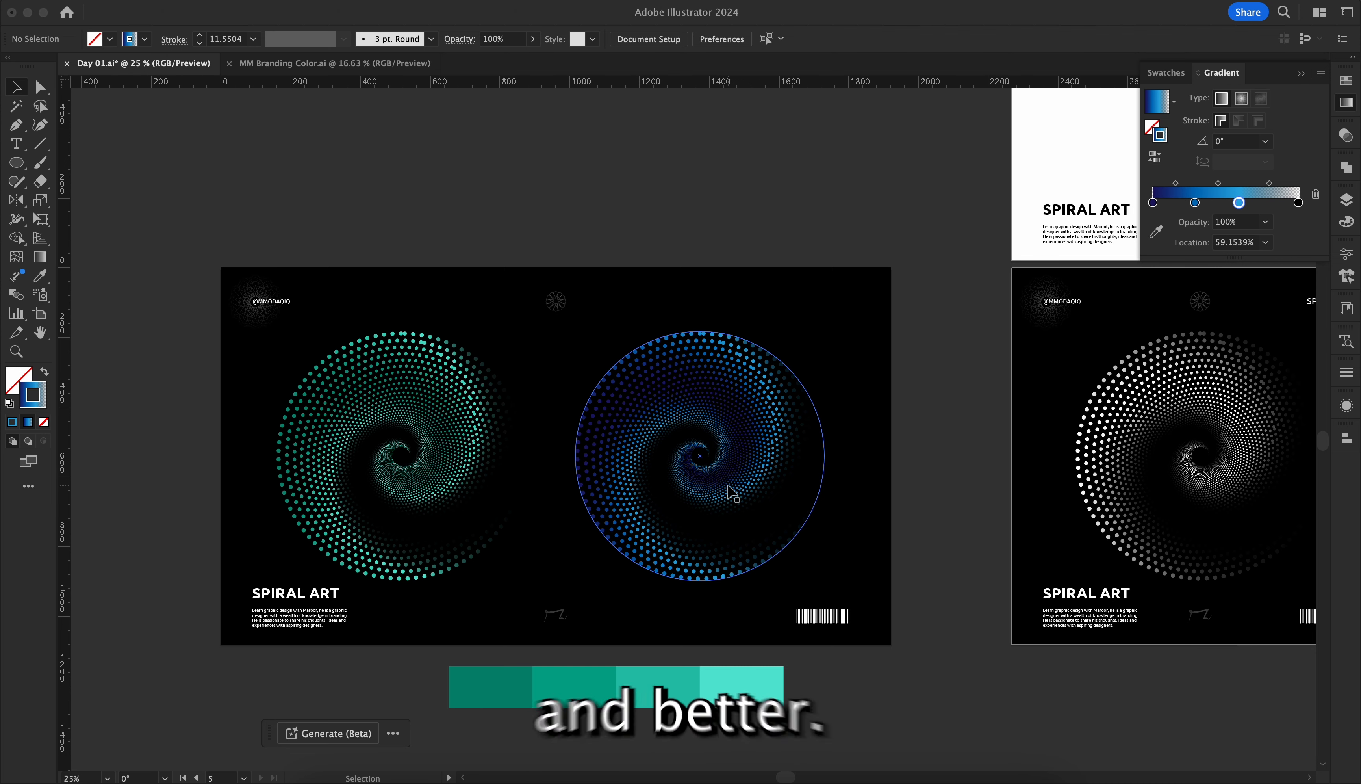
scroll(764, 522, up, 2)
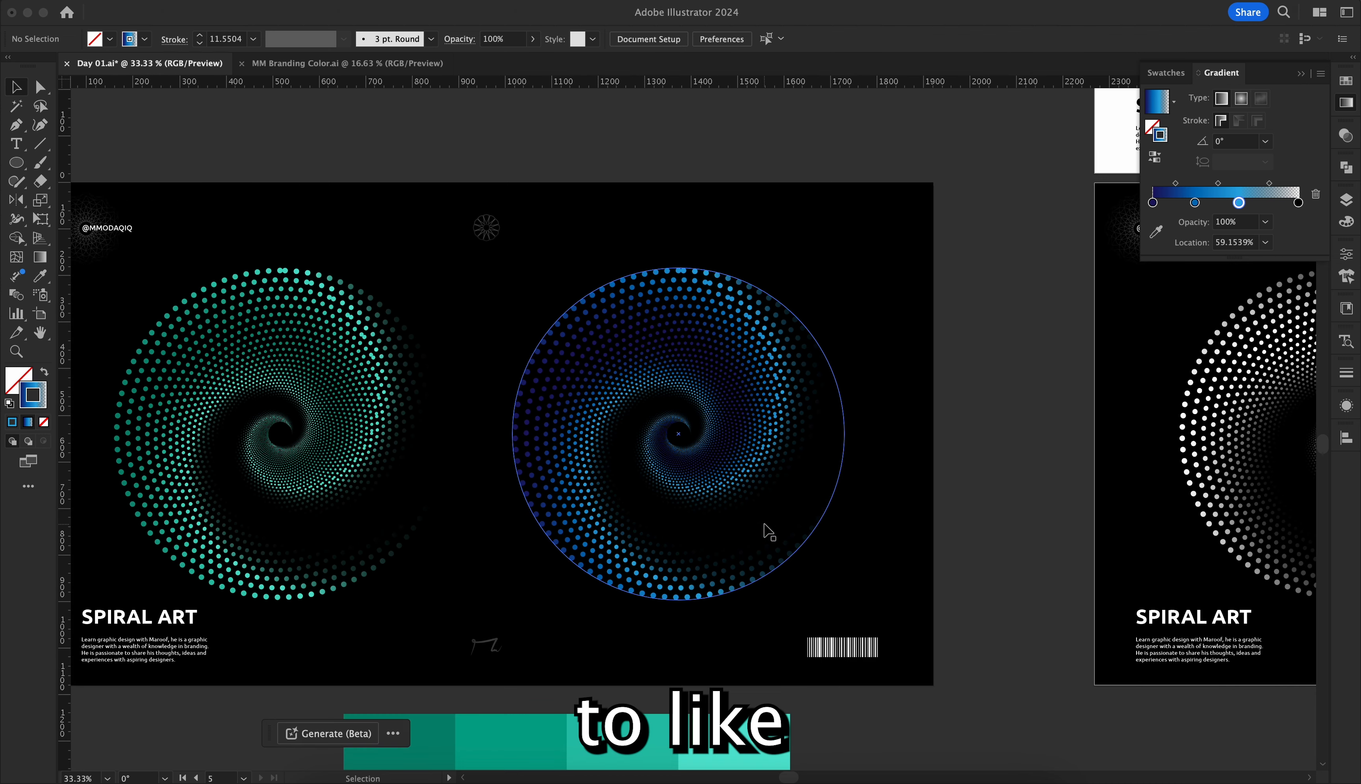
drag(745, 385, 829, 421)
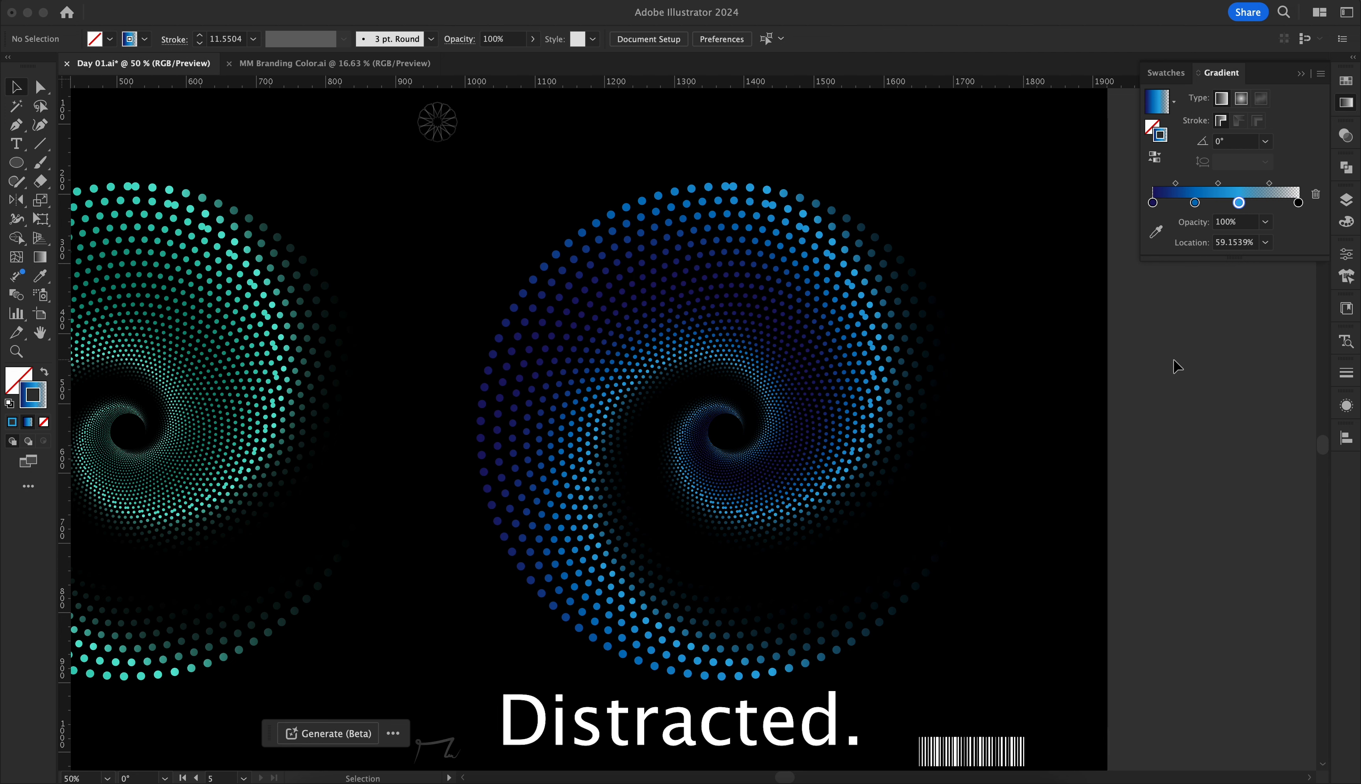
drag(963, 240, 781, 341)
drag(1009, 268, 803, 369)
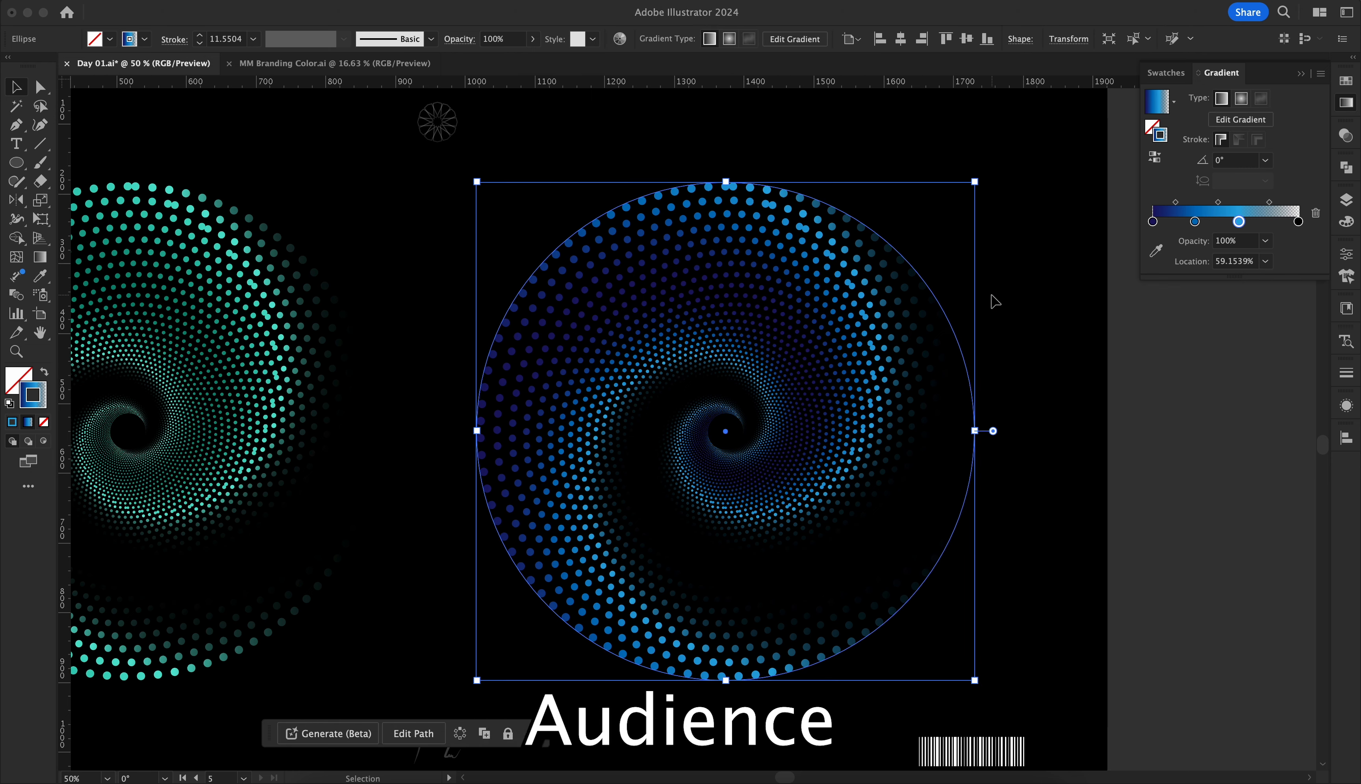
click(1023, 309)
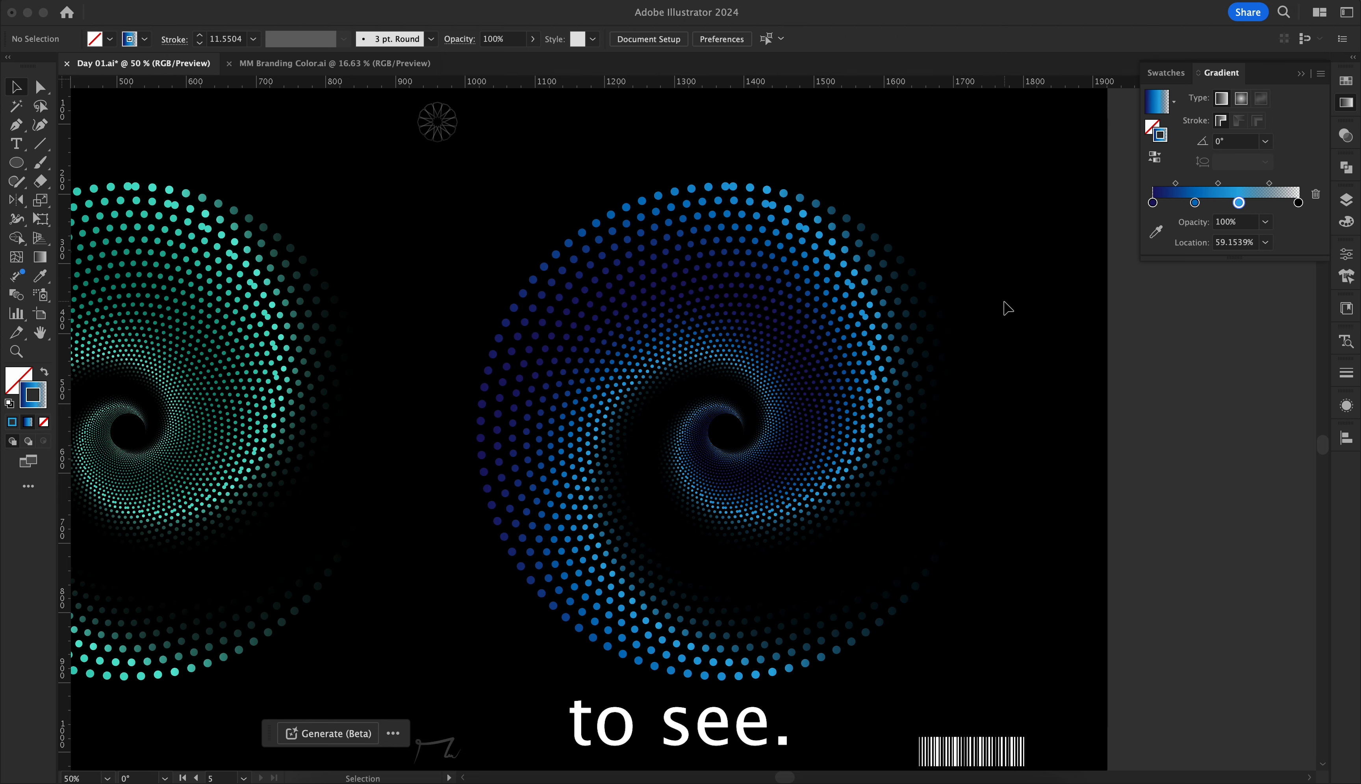
Step: Remove the teal spiral, center the blue spiral on the wide black artboard, and deselect it
scroll(1007, 313, down, 1)
click(520, 267)
drag(519, 267, 613, 274)
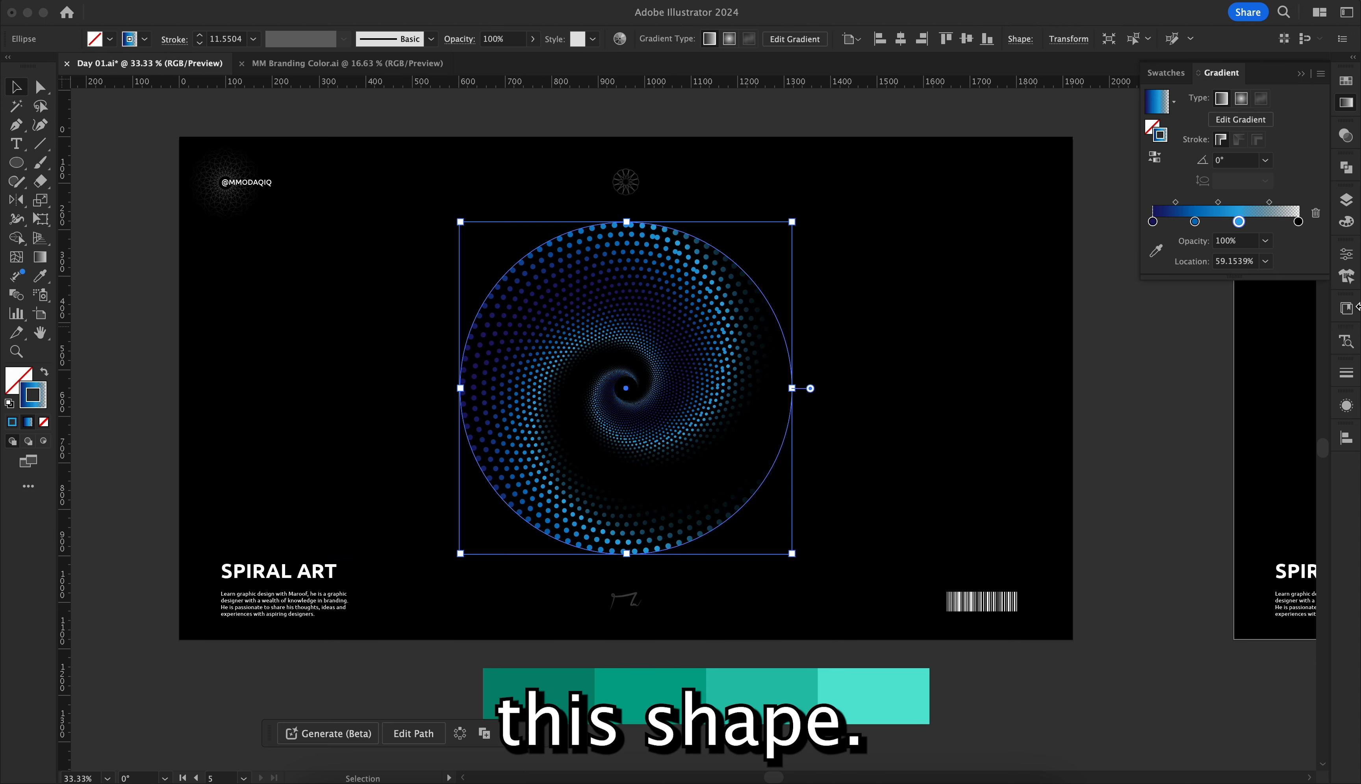
click(1347, 437)
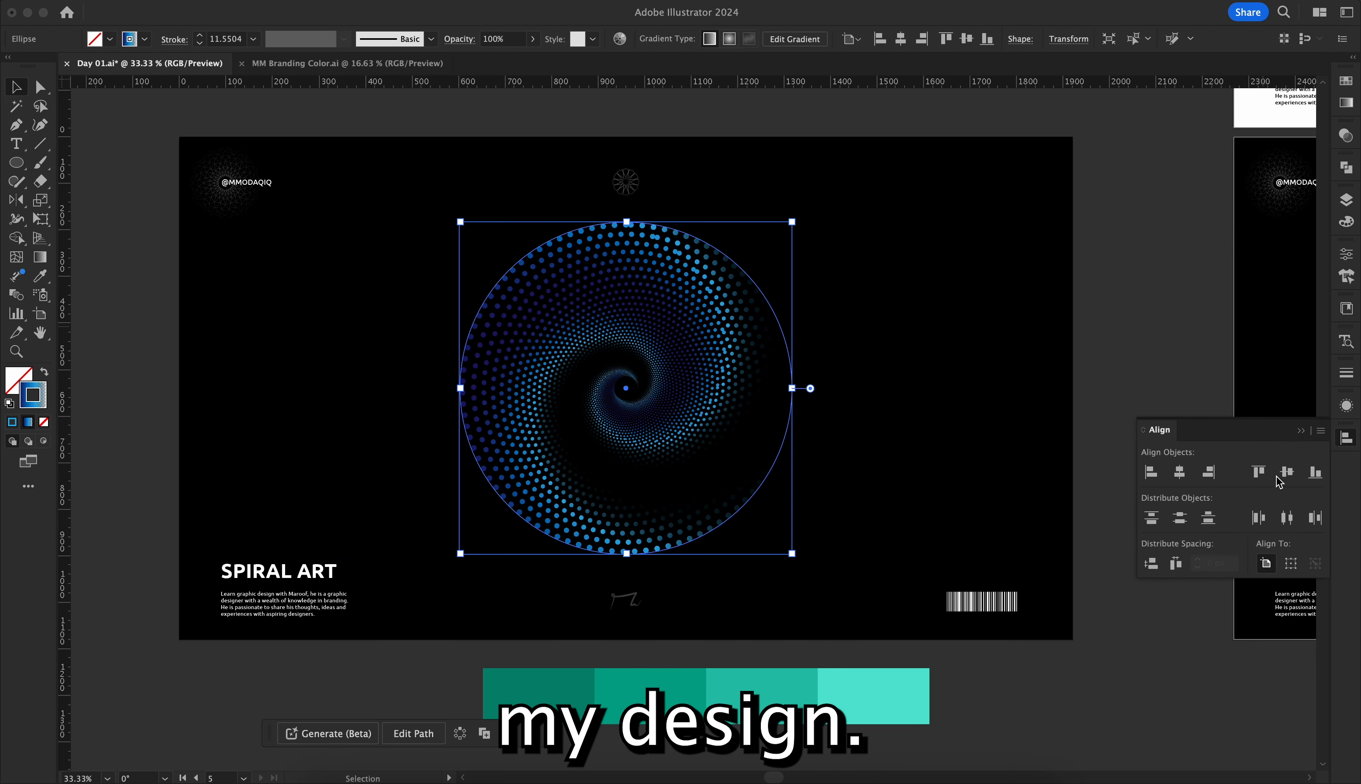
click(1112, 366)
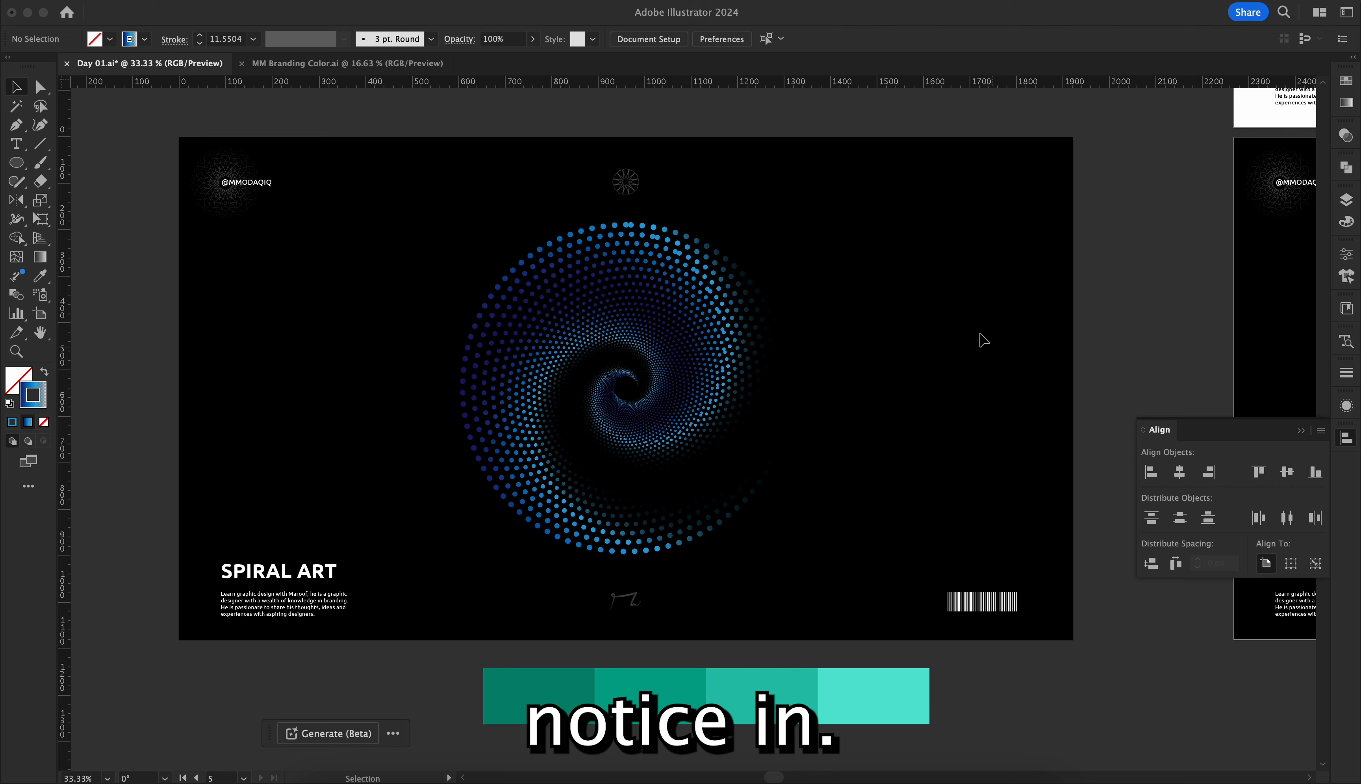
click(673, 302)
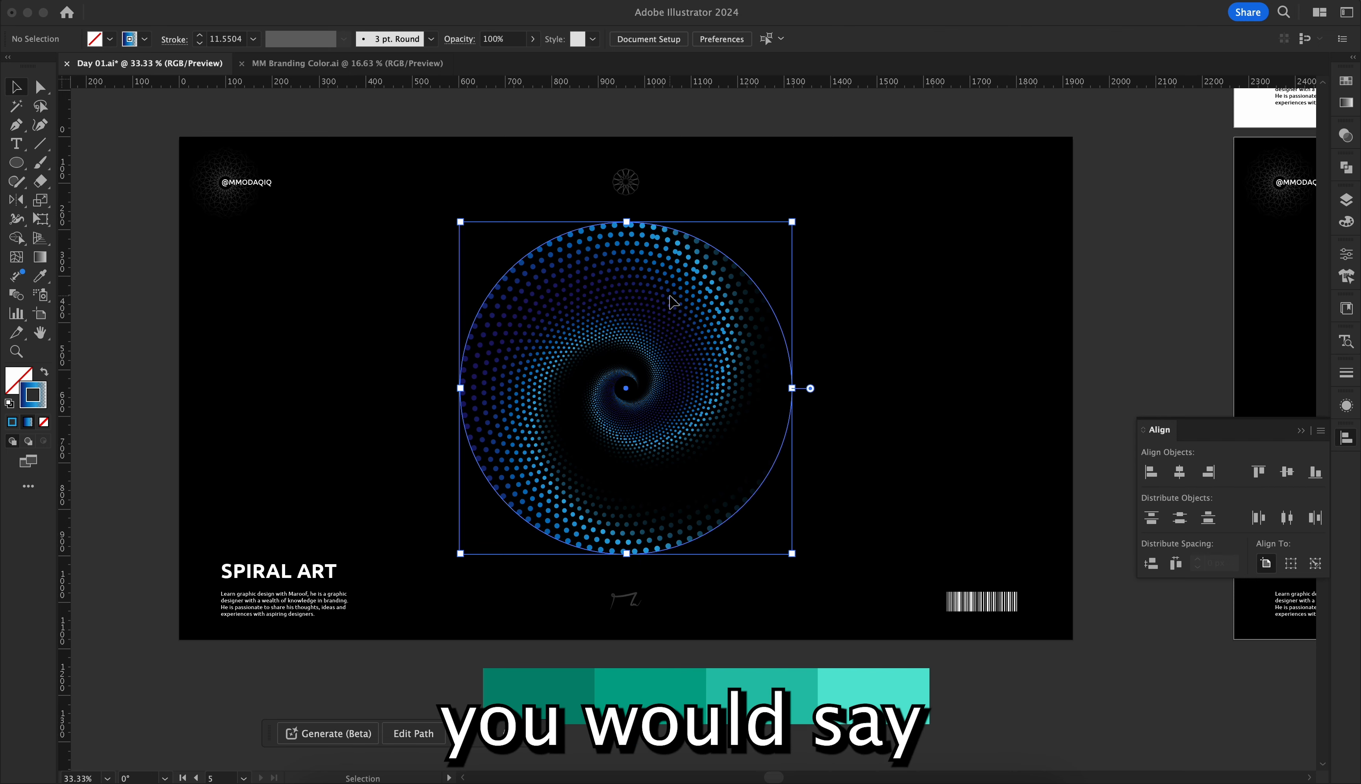
click(902, 276)
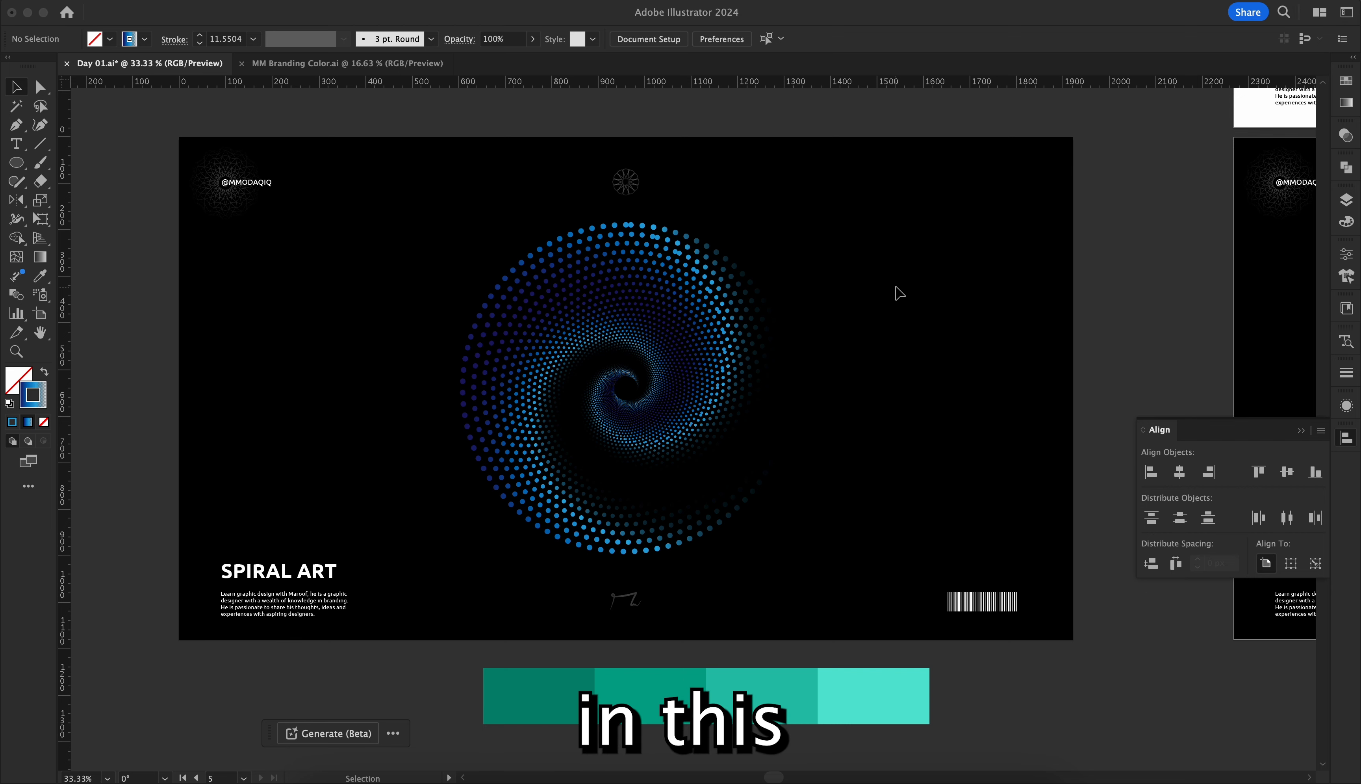
click(698, 312)
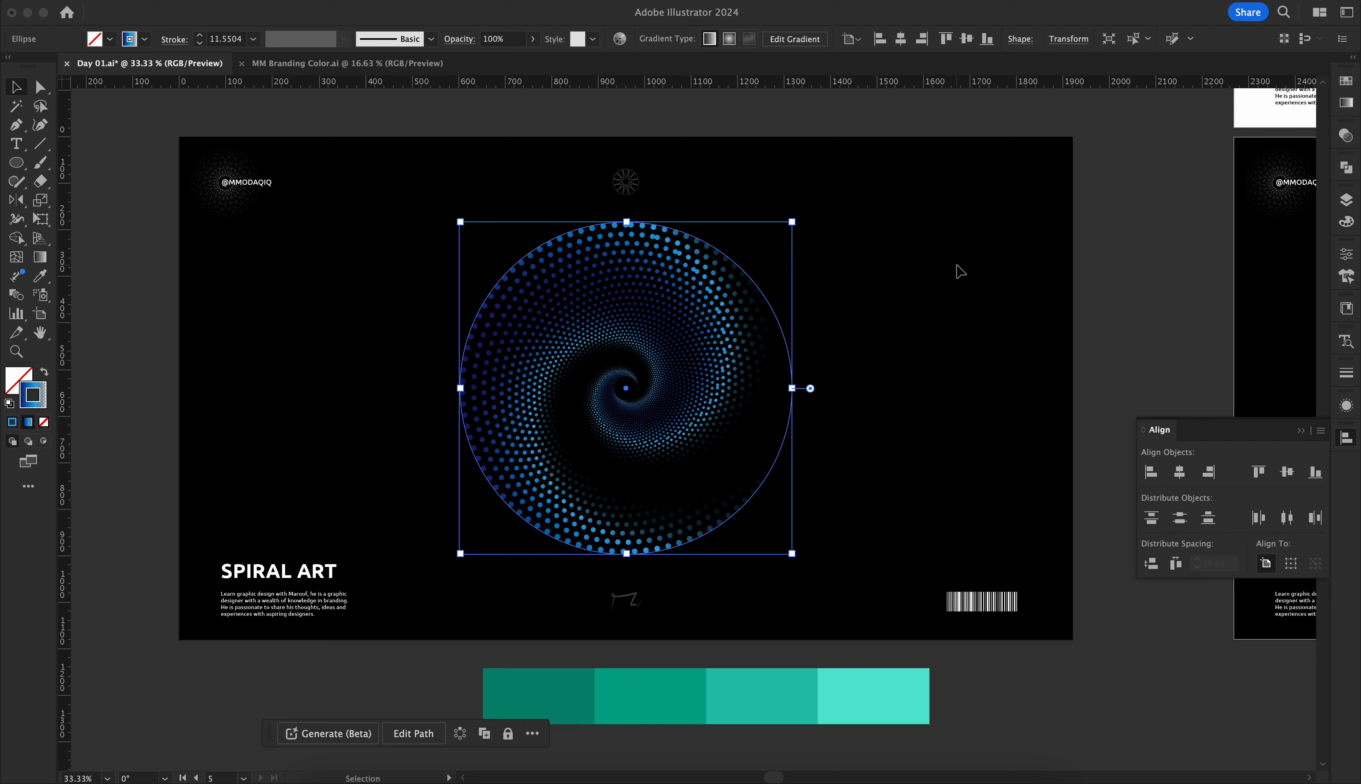
click(902, 296)
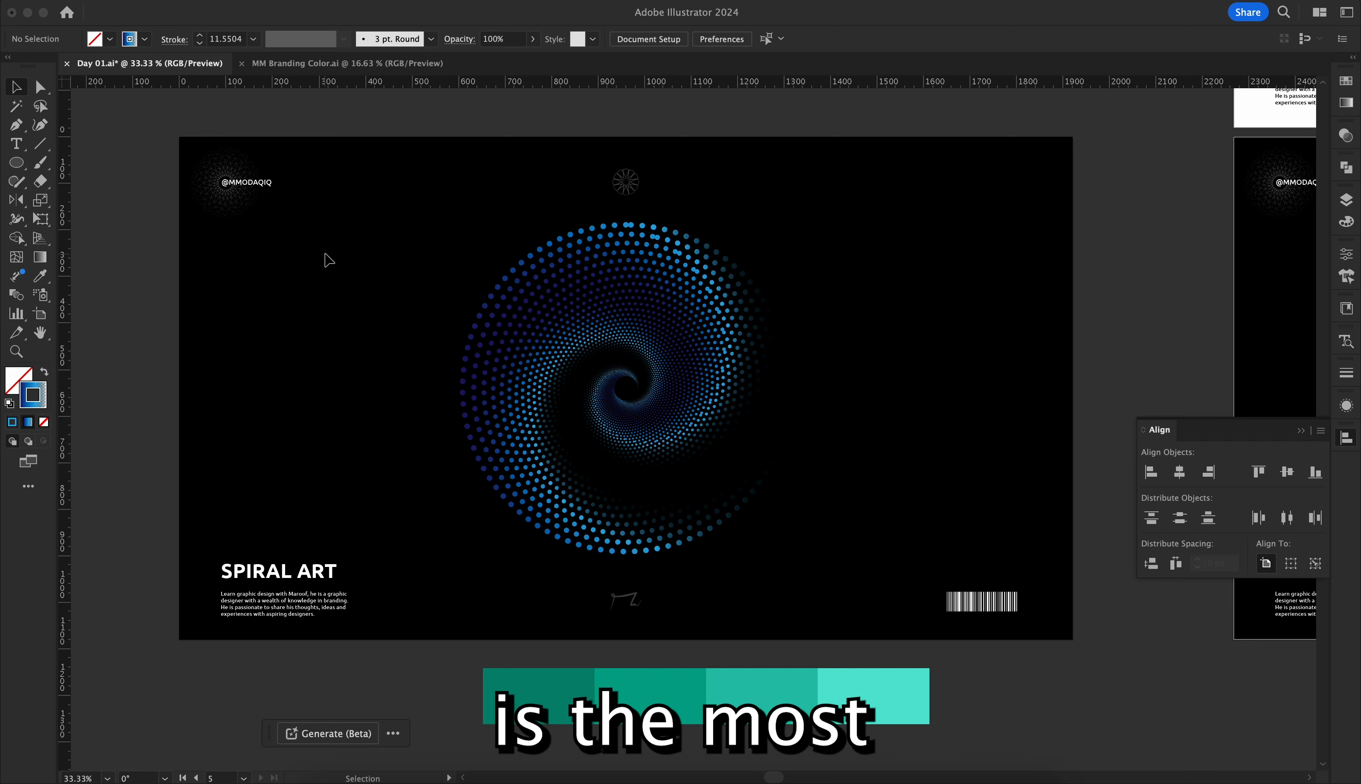
drag(324, 253, 913, 373)
drag(942, 308, 274, 444)
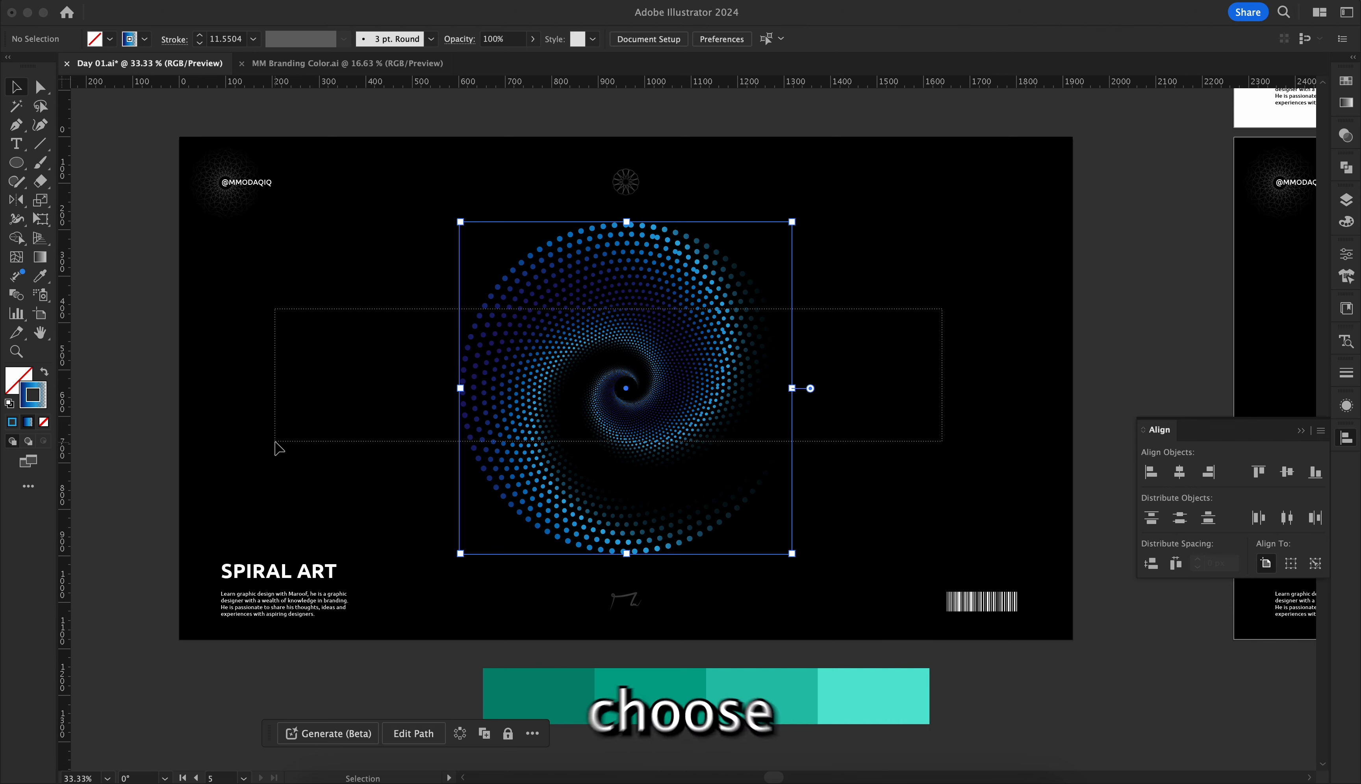
drag(358, 348, 927, 389)
click(916, 357)
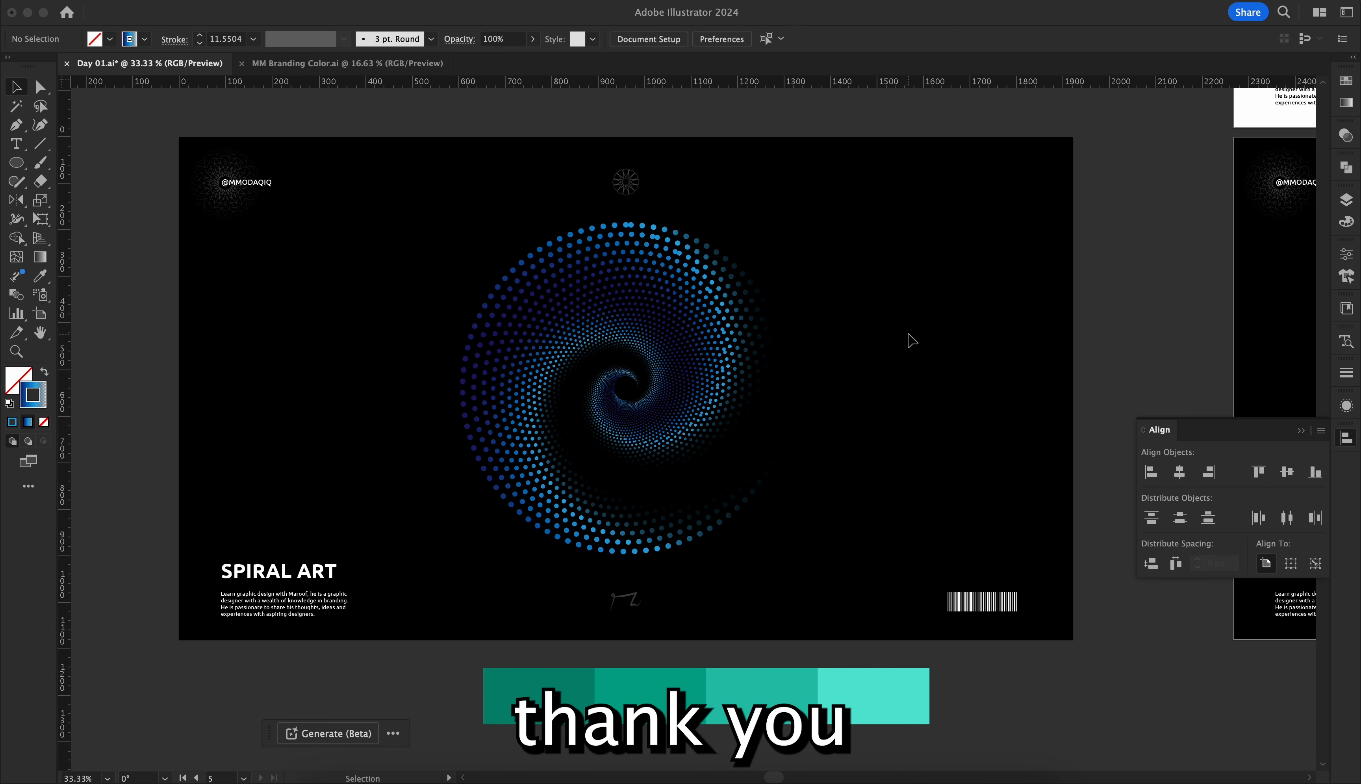